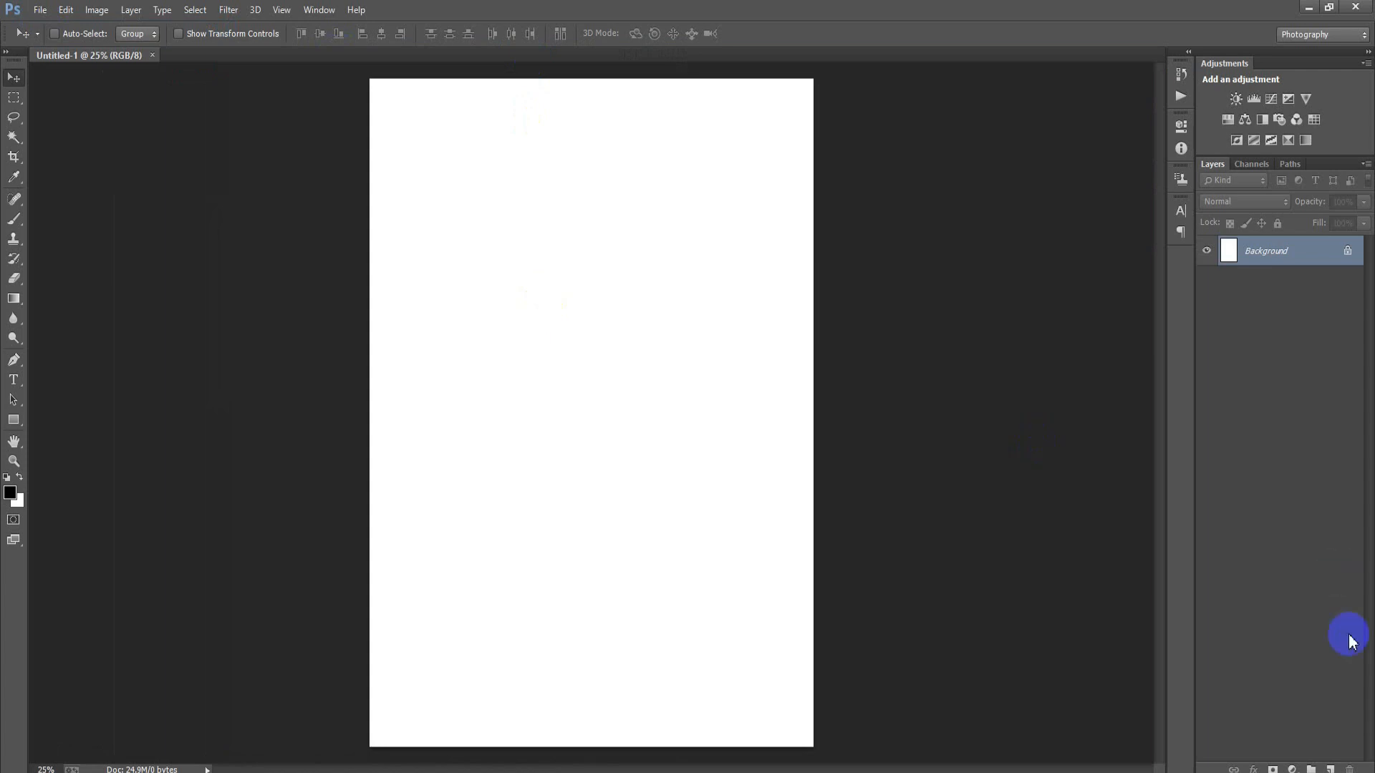
# - Add a gradient fill layer above the Background and base it on the Violet, Orange preset
pyautogui.click(1291, 770)
pyautogui.click(1253, 394)
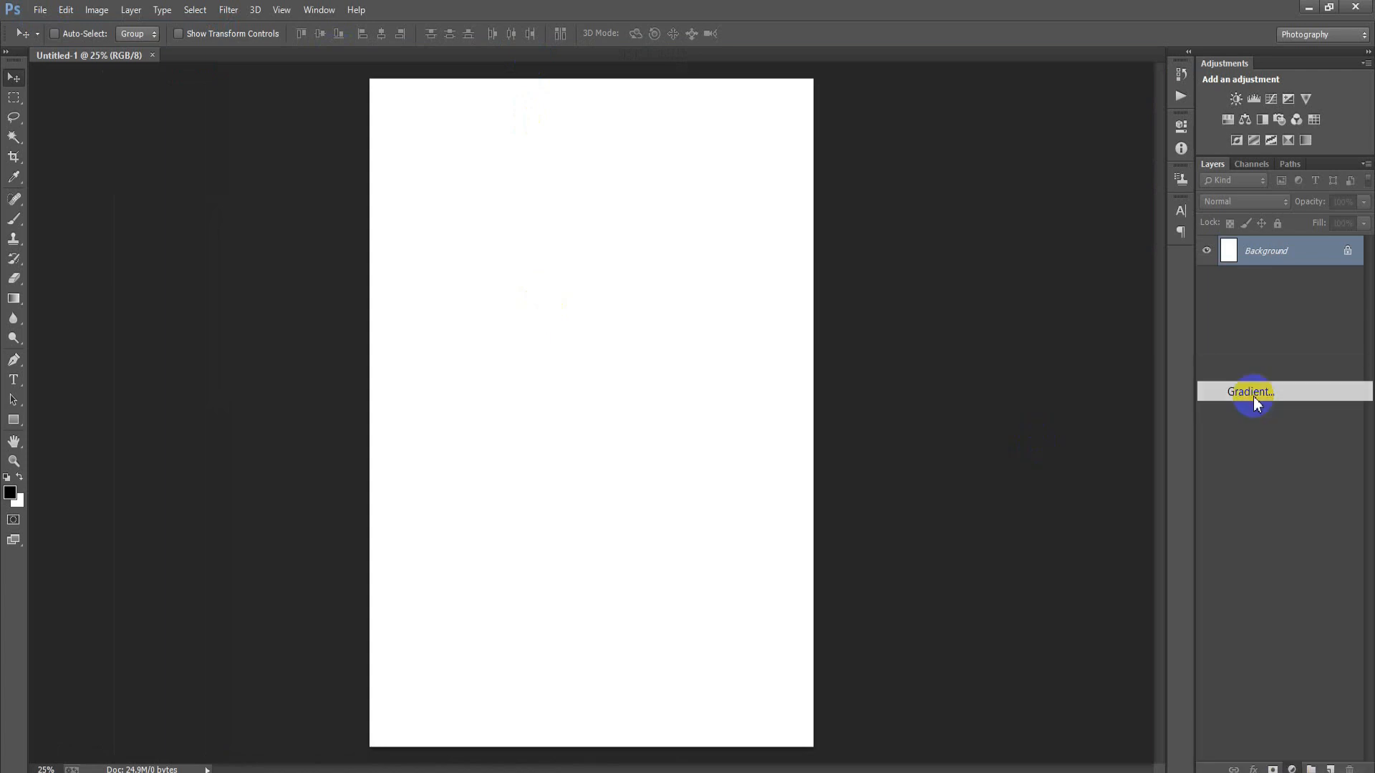
pyautogui.click(803, 248)
pyautogui.click(659, 194)
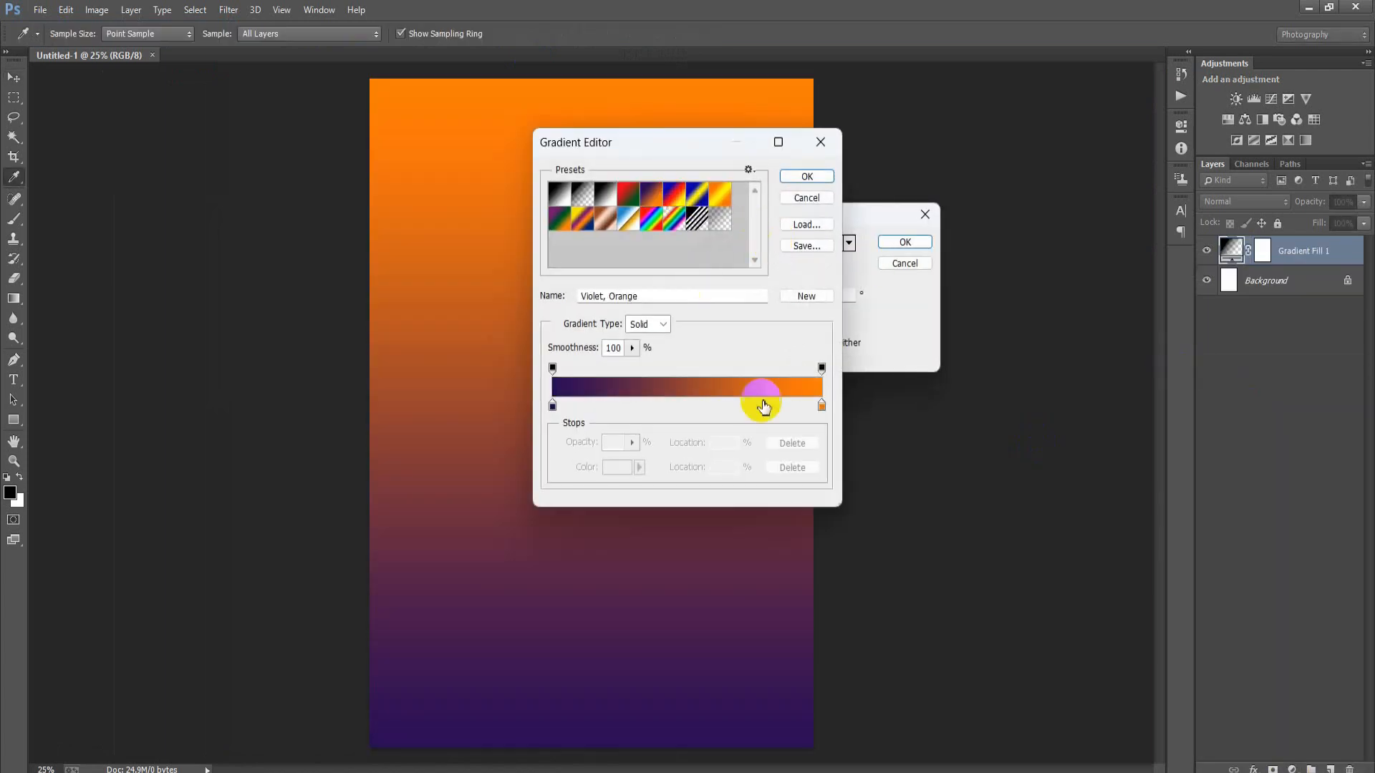
# - Change the gradient's orange end stop at 100% to dark purple, hex 360354
pyautogui.click(822, 407)
pyautogui.click(639, 468)
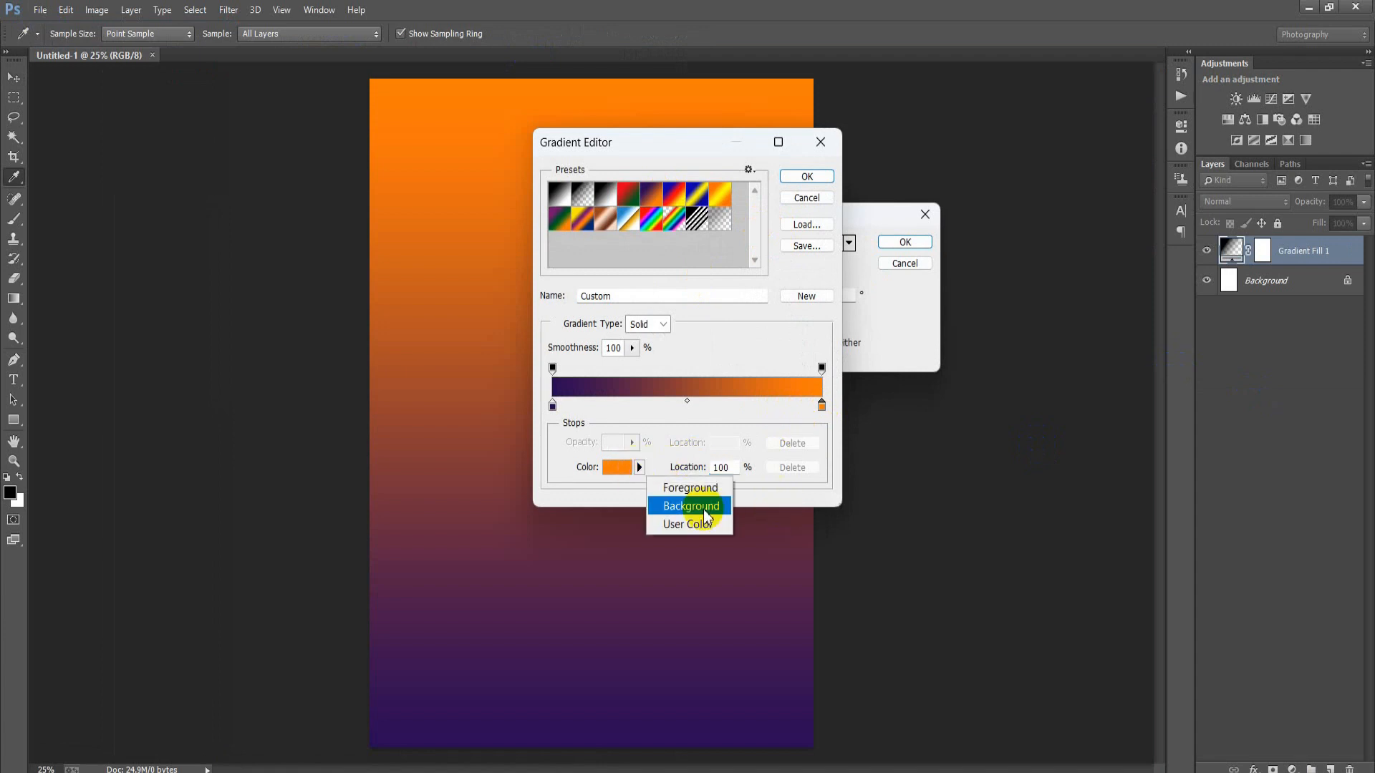
pyautogui.click(603, 470)
pyautogui.click(612, 468)
pyautogui.doubleClick(1078, 395)
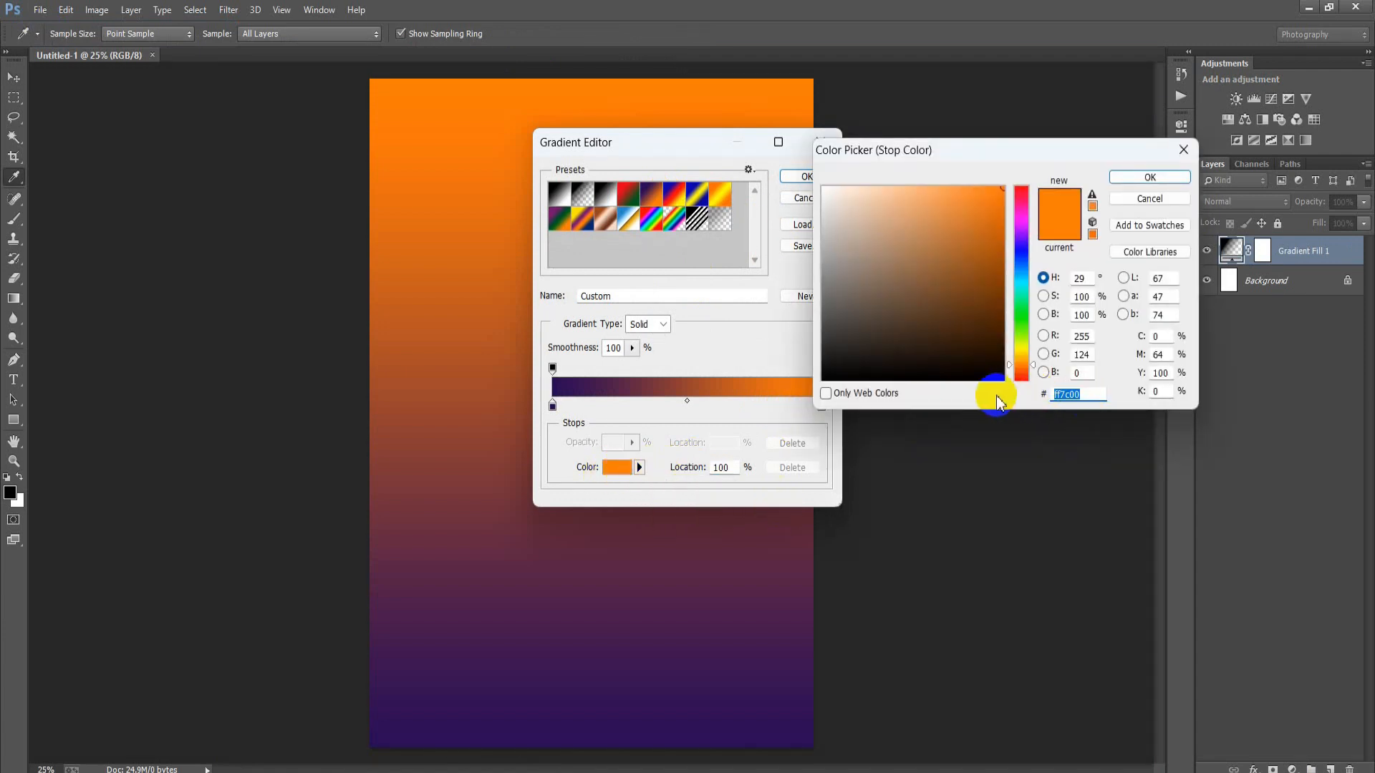
pyautogui.write('360')
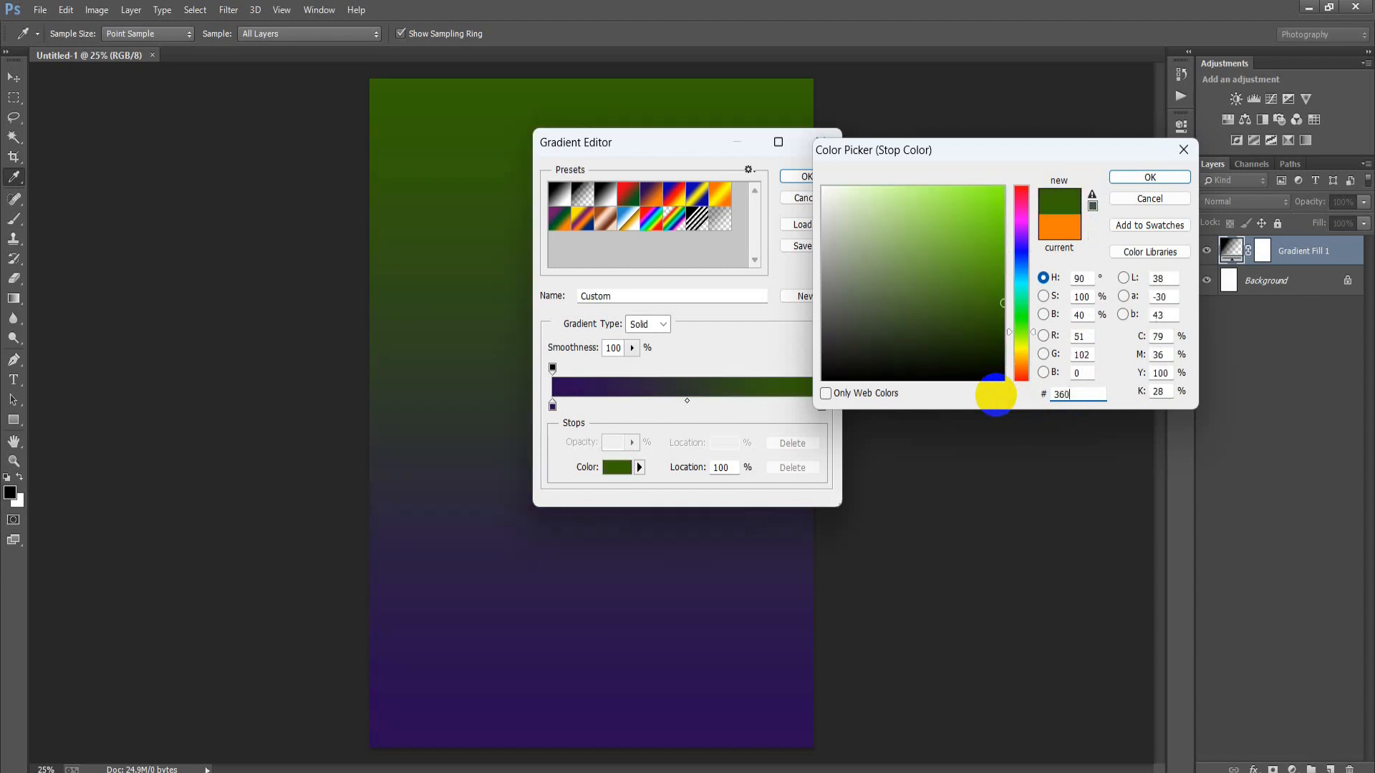
pyautogui.write('354')
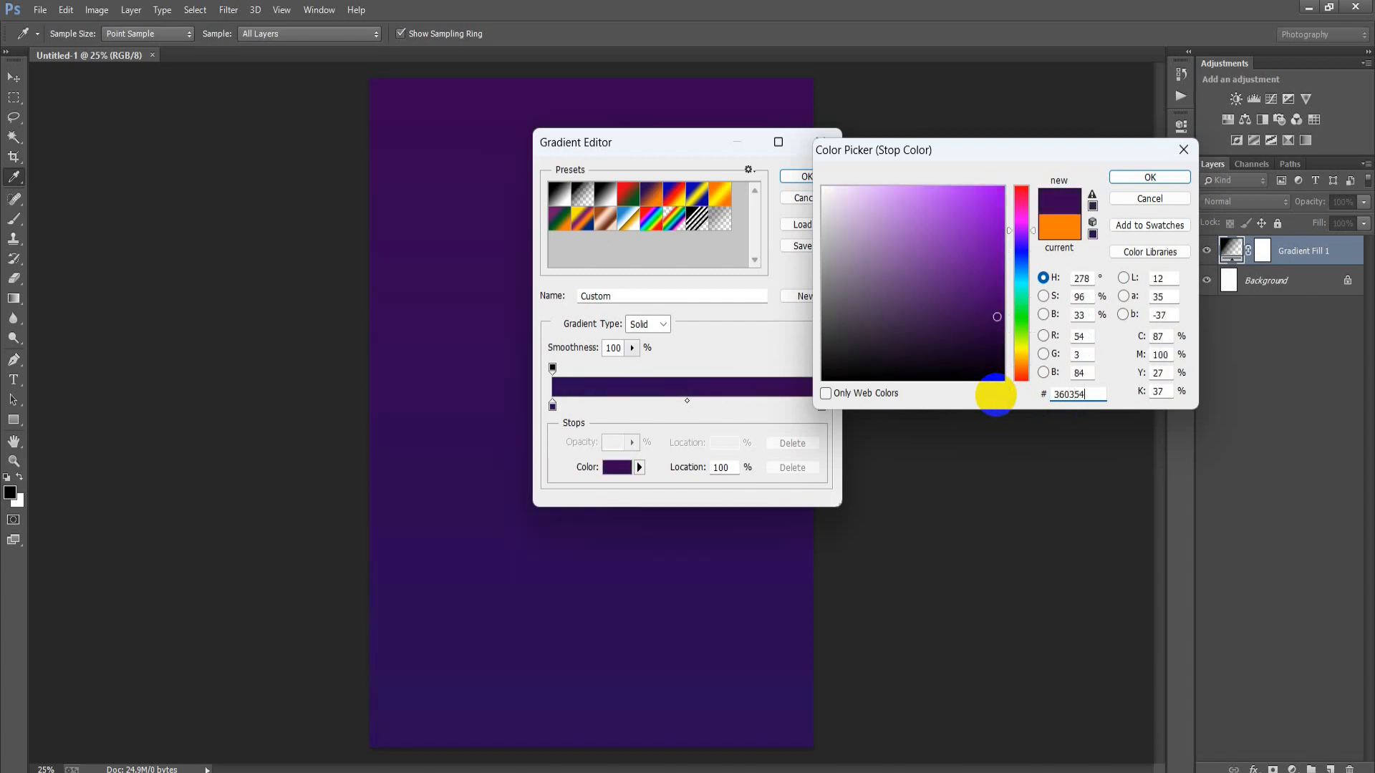
pyautogui.click(1142, 179)
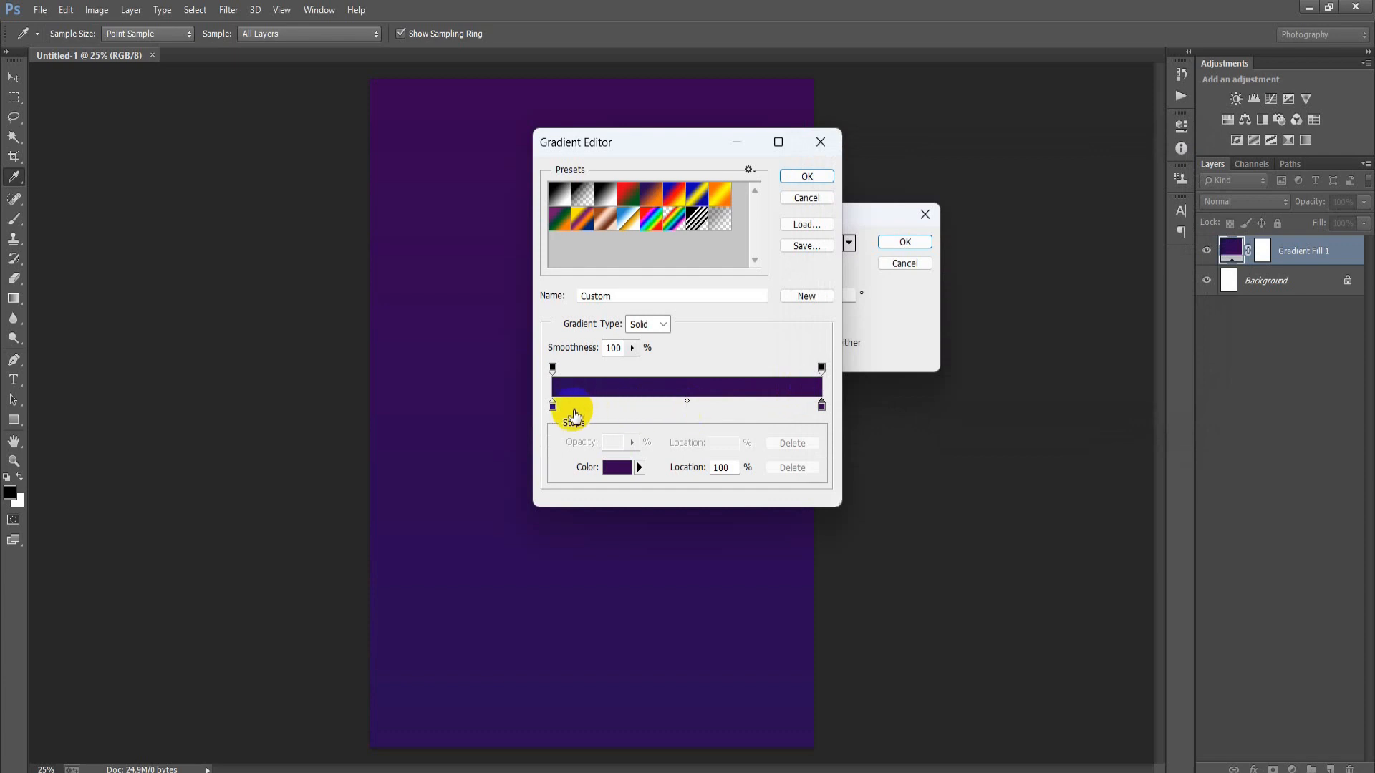
# - Change the gradient's start stop at 0% to pink, hex E82A7A
pyautogui.click(614, 468)
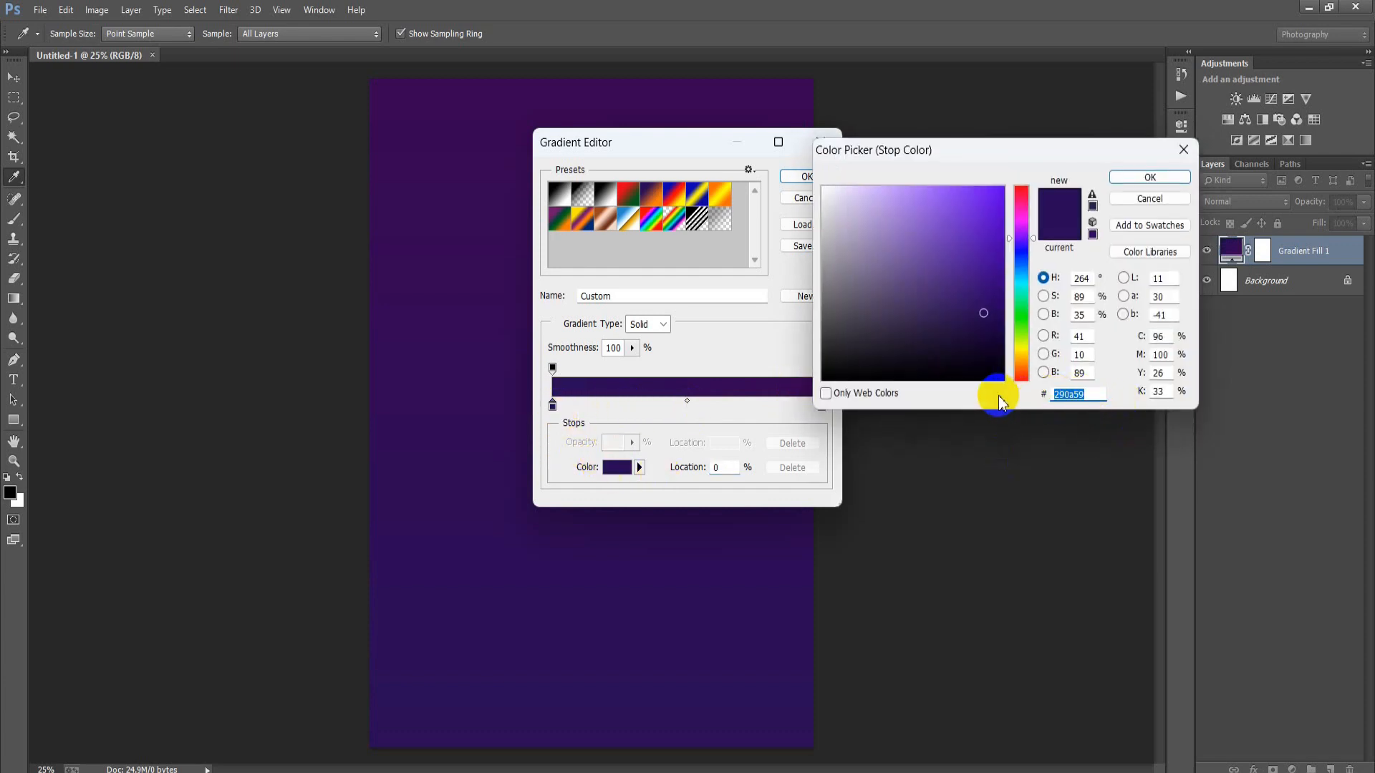
pyautogui.write('E8')
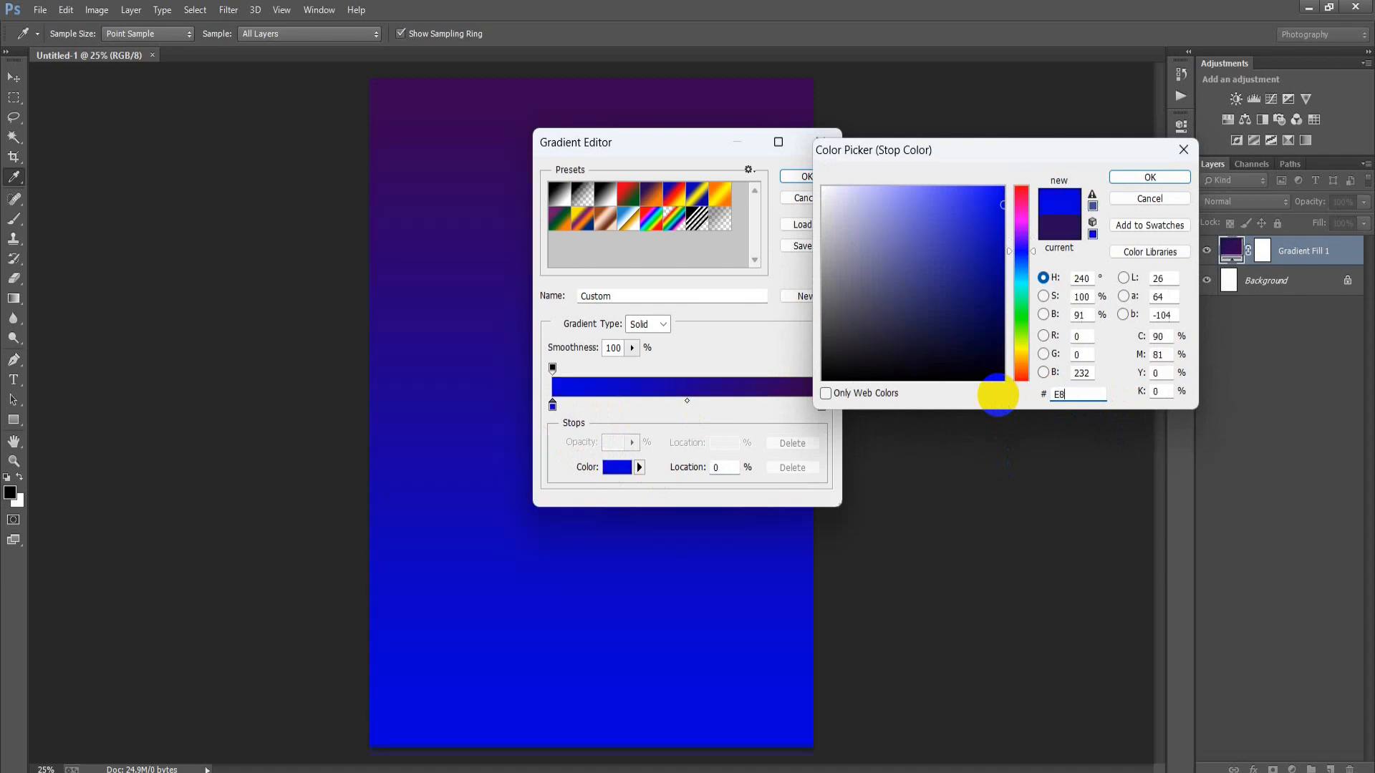
pyautogui.write('2A')
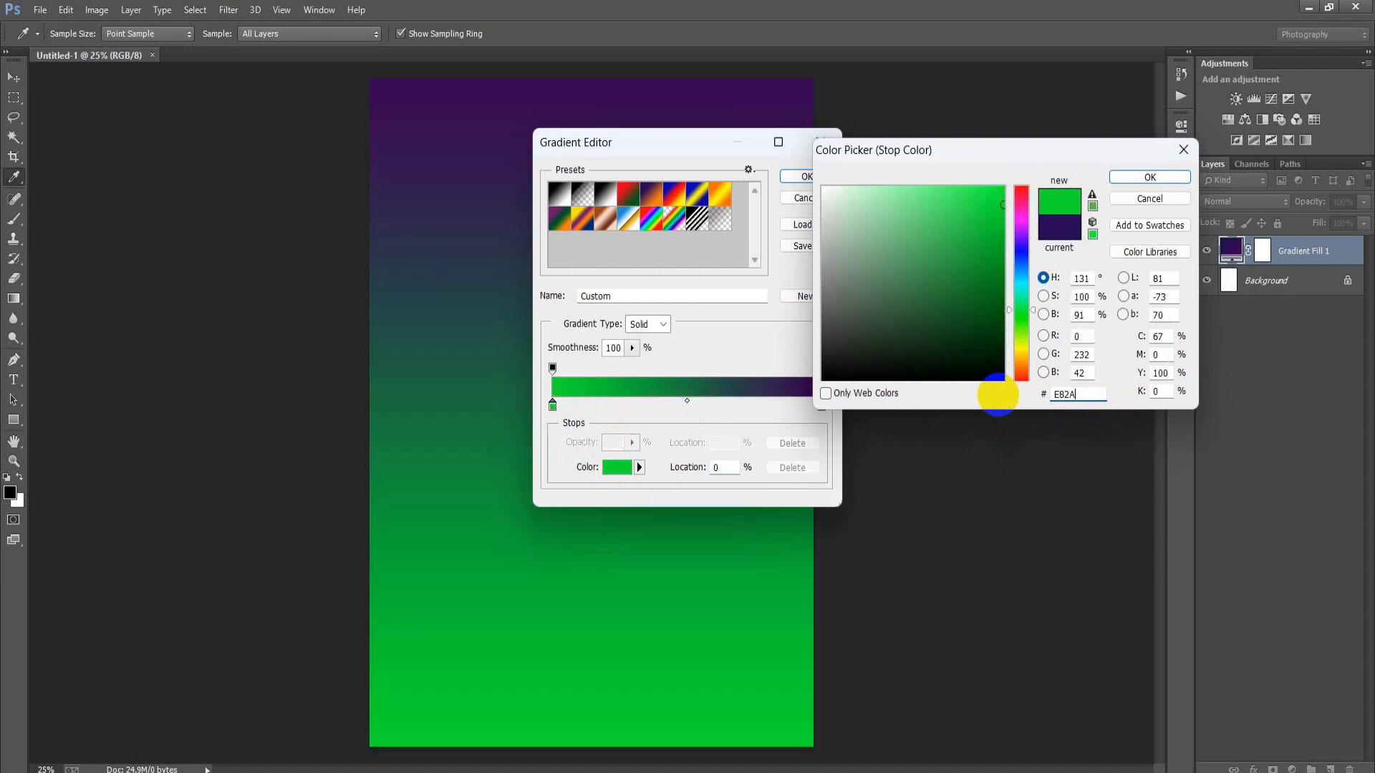
pyautogui.write('7A')
pyautogui.click(1131, 177)
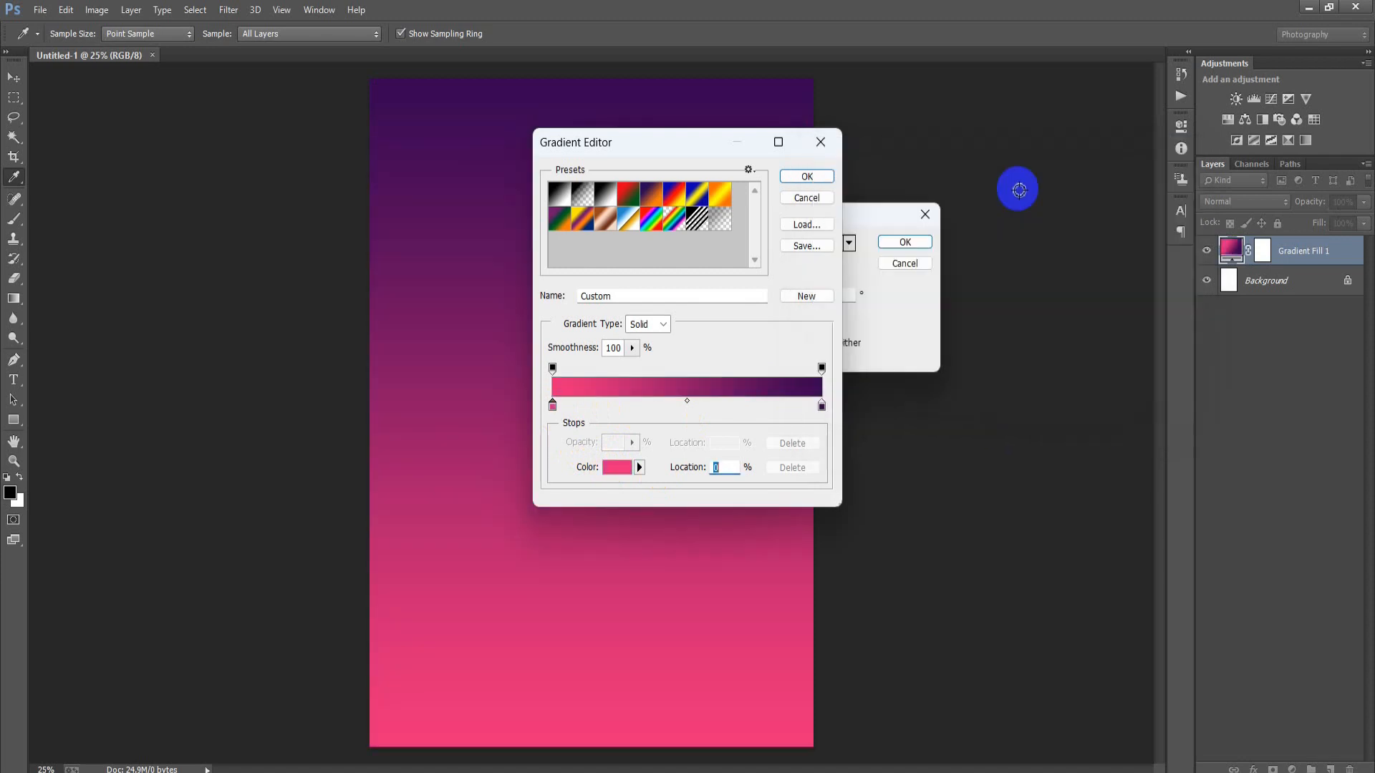
# - Accept the custom gradient and apply it with dithering on, Radial style and a scale of 110%
pyautogui.click(800, 176)
pyautogui.click(830, 343)
pyautogui.click(819, 270)
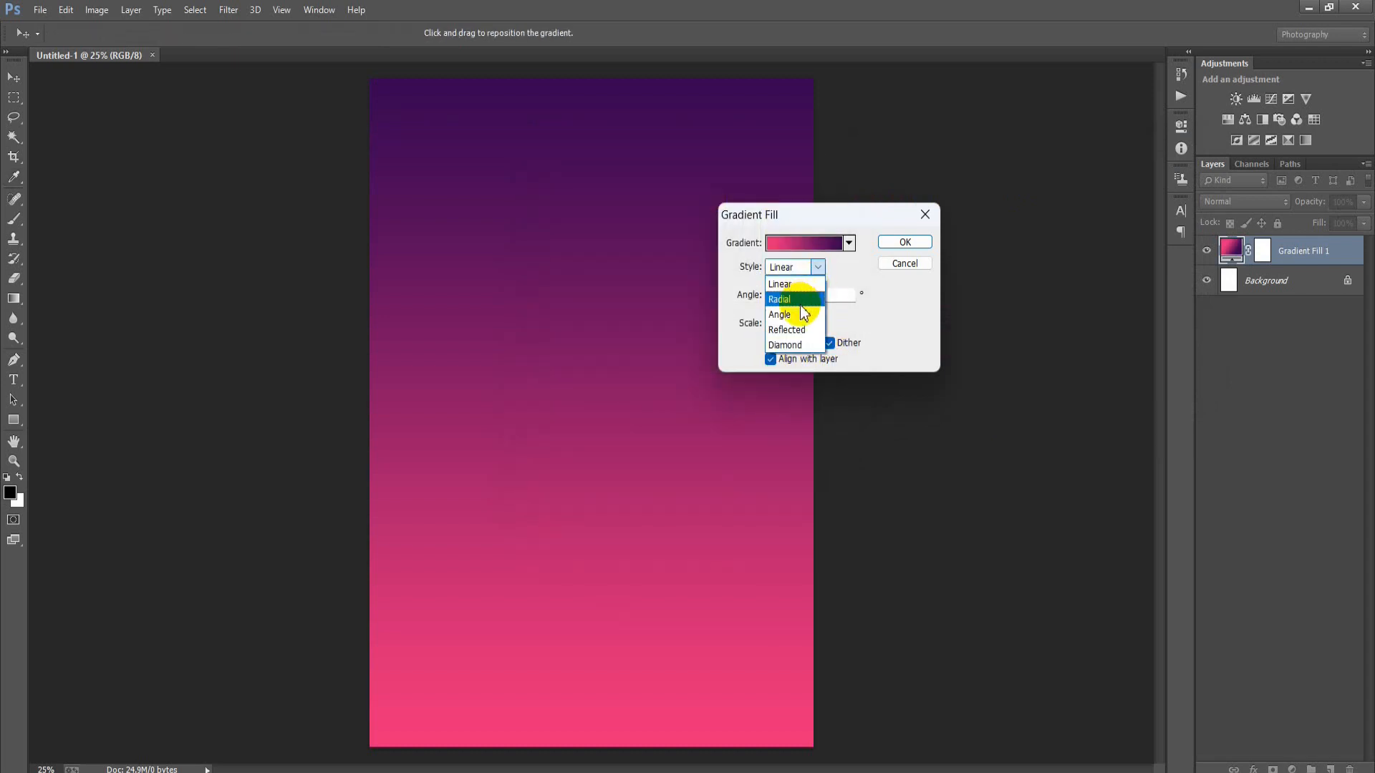
pyautogui.click(790, 299)
pyautogui.click(747, 325)
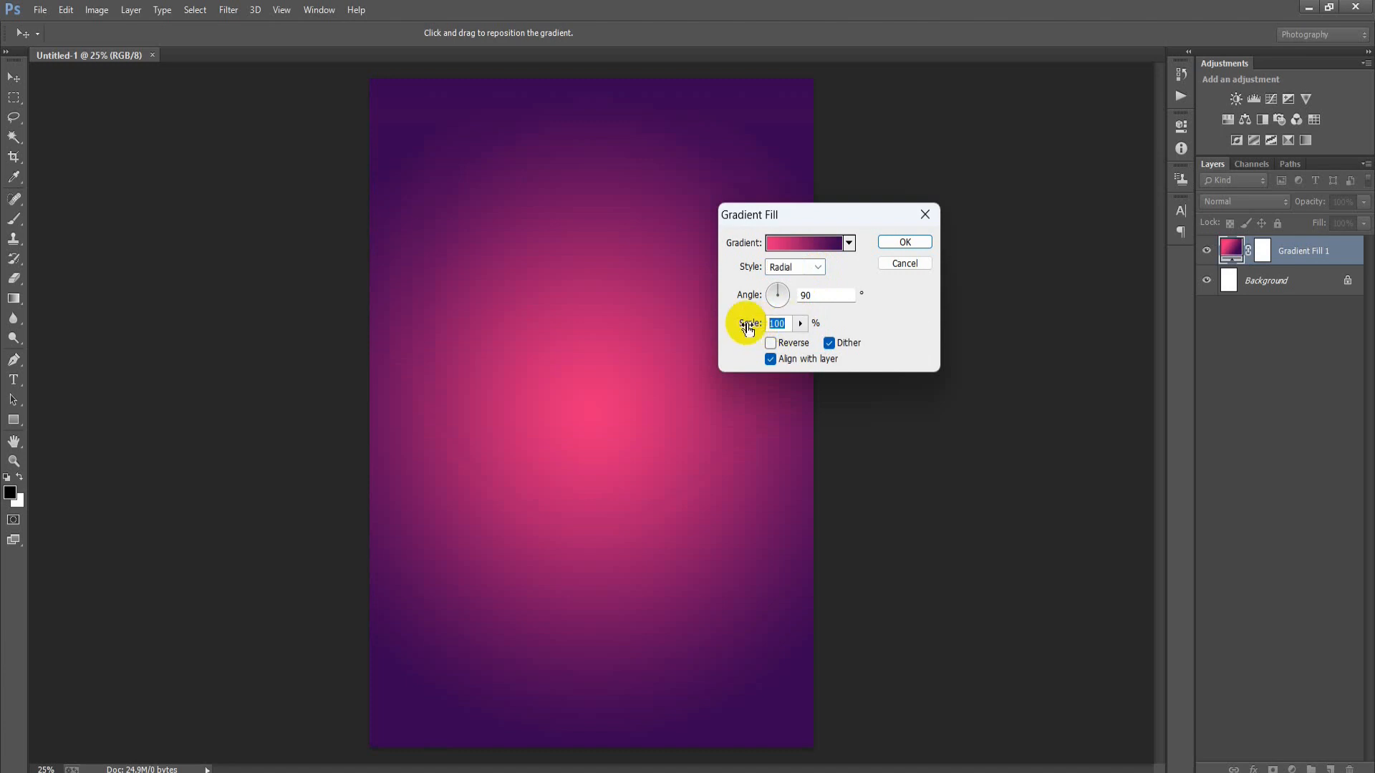
pyautogui.write('110')
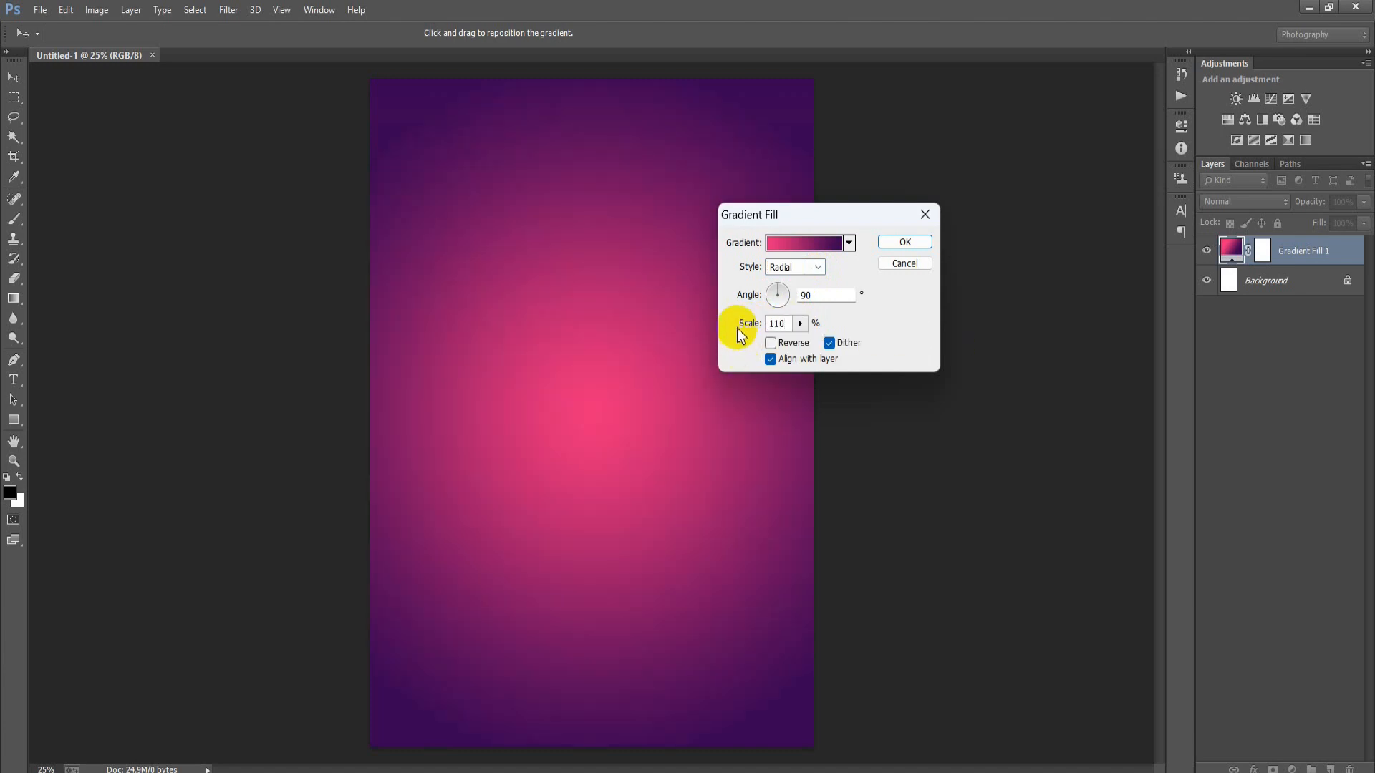
pyautogui.click(904, 242)
# - Put the gradient fill layer into a layer group and collapse that group
pyautogui.click(1206, 254)
pyautogui.click(1205, 253)
pyautogui.hotkey('ctrl', 'g')
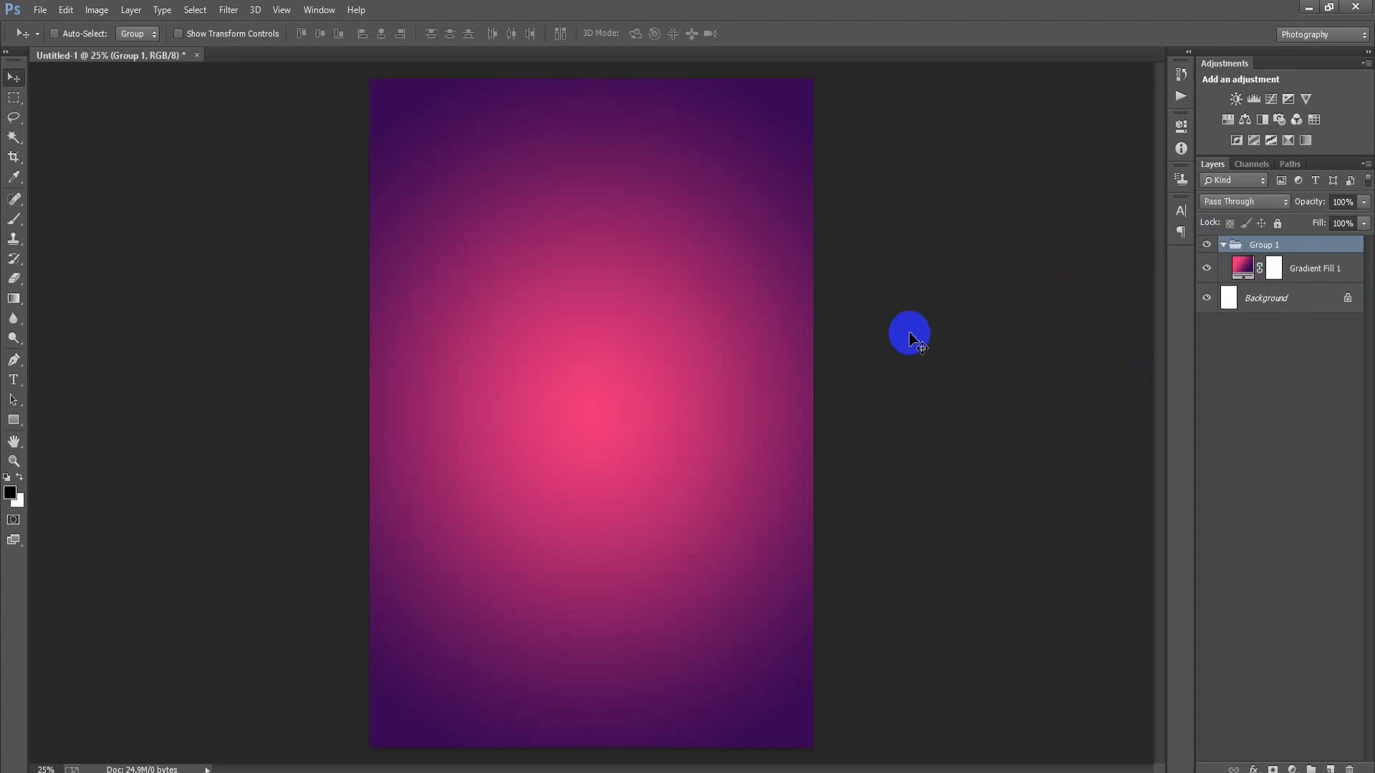
pyautogui.click(1223, 245)
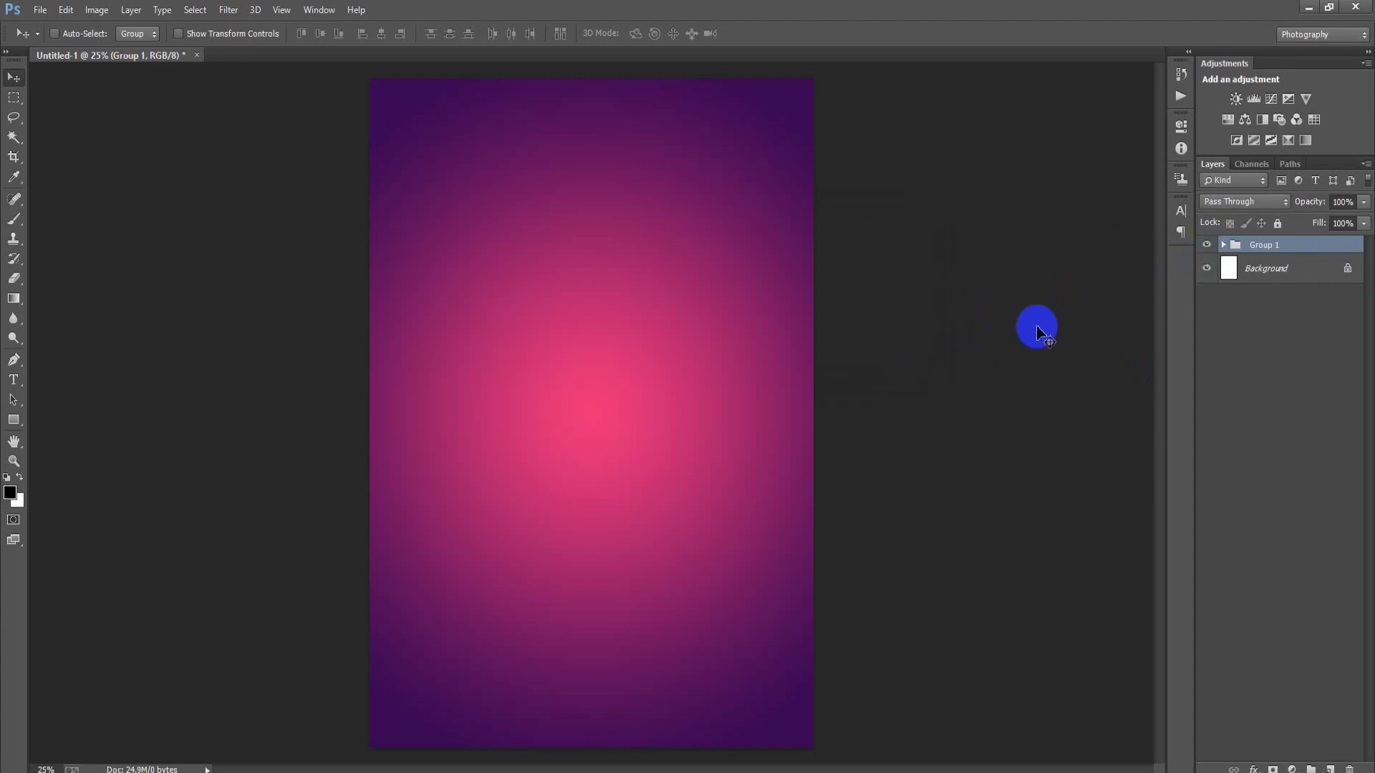
# - Place the string lights image 000000002 as a linked file in the document
pyautogui.click(40, 9)
pyautogui.click(104, 306)
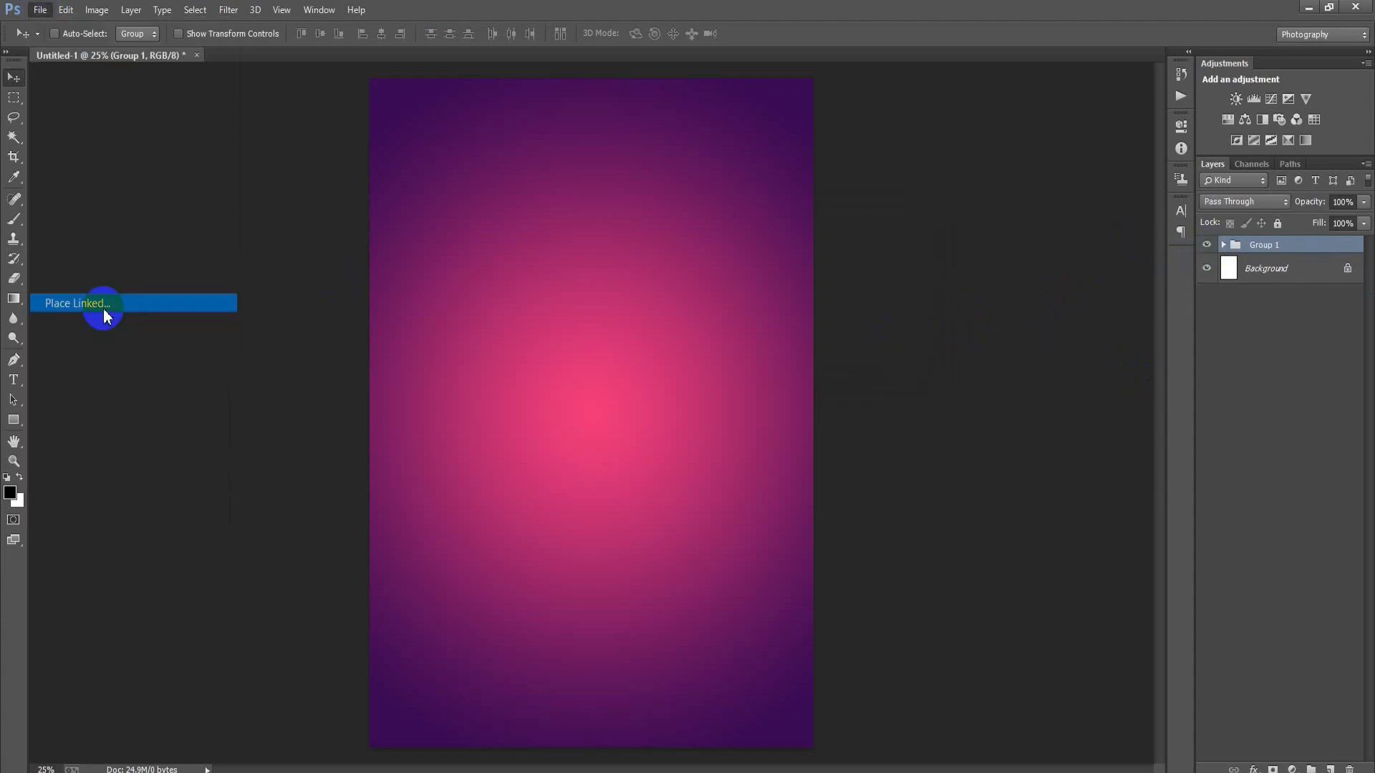
pyautogui.click(307, 172)
pyautogui.click(828, 616)
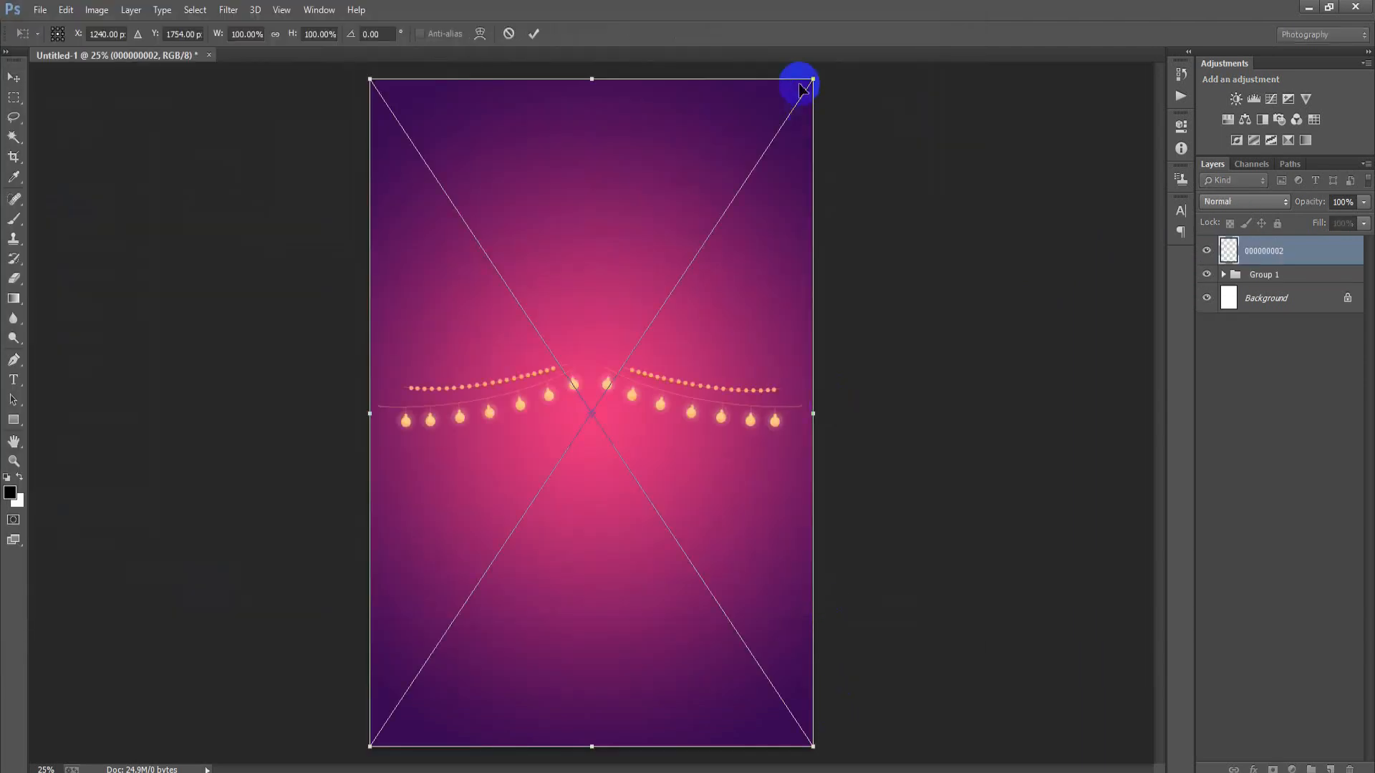
# - Enlarge the string lights to about 121% width and 134% height and move them to the canvas's upper edge
pyautogui.moveTo(814, 77); pyautogui.dragTo(870, 29)
pyautogui.moveTo(709, 442); pyautogui.dragTo(704, 180)
pyautogui.moveTo(598, 537); pyautogui.dragTo(599, 577)
pyautogui.moveTo(629, 421); pyautogui.dragTo(630, 419)
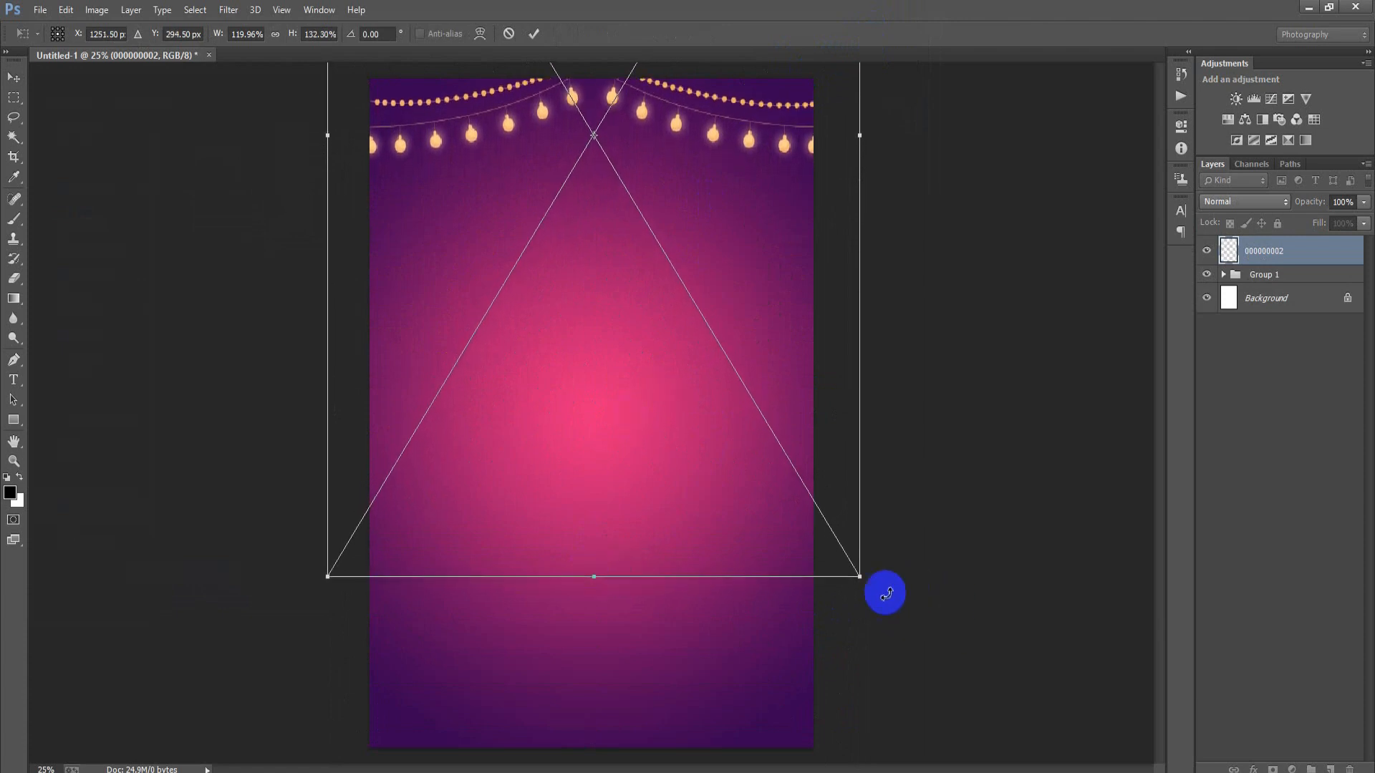
pyautogui.moveTo(859, 576); pyautogui.dragTo(862, 580)
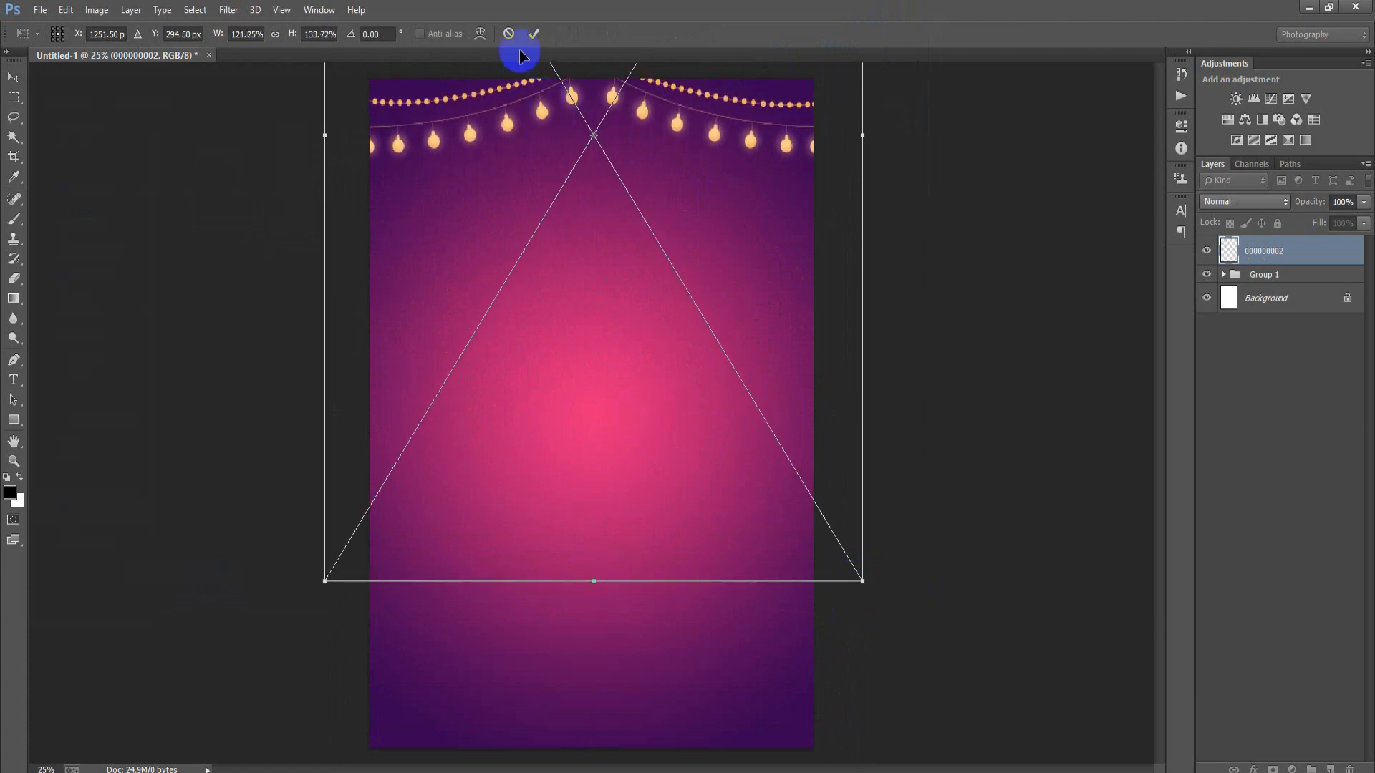
pyautogui.click(534, 35)
# - Centre the string lights horizontally on the Background and rasterize their layer
pyautogui.keyDown('ctrl'); pyautogui.click(1254, 299); pyautogui.keyUp('ctrl')
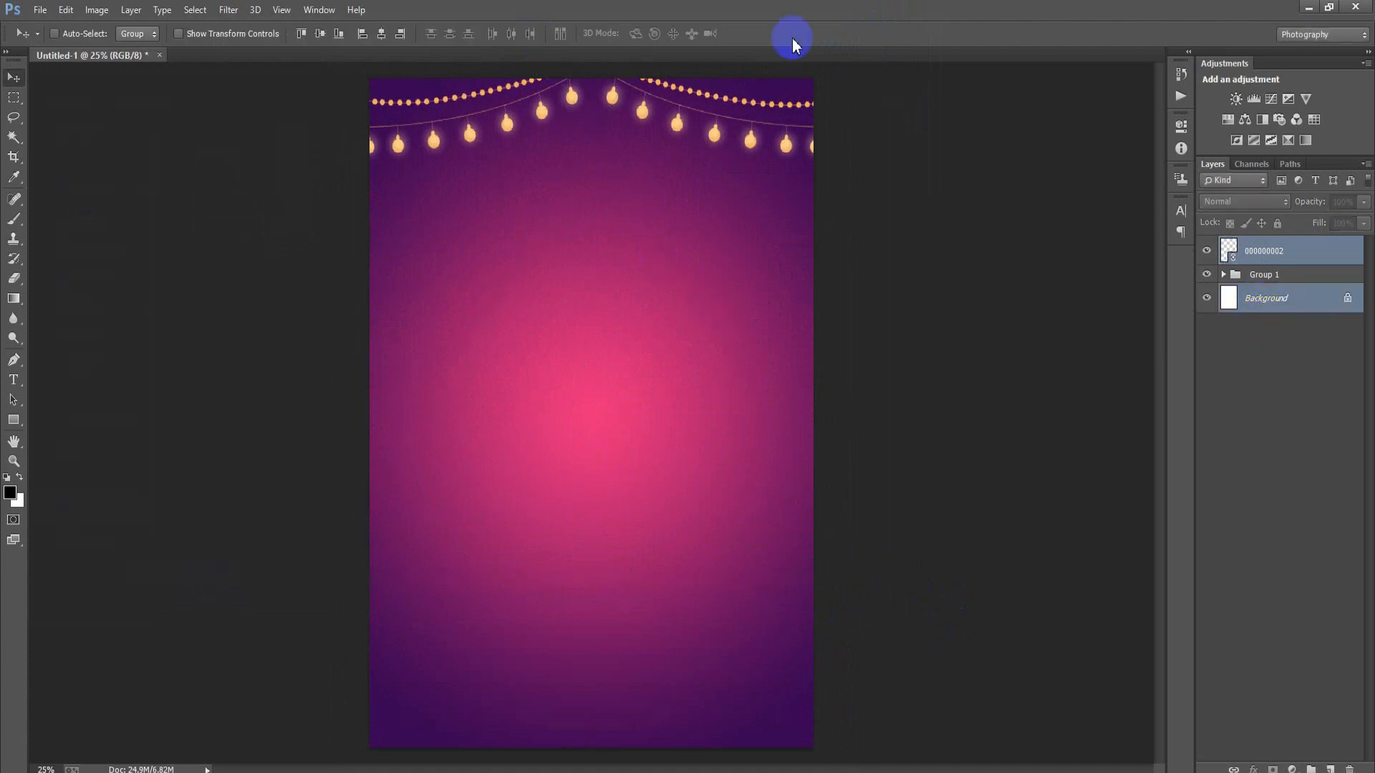
pyautogui.click(1247, 252)
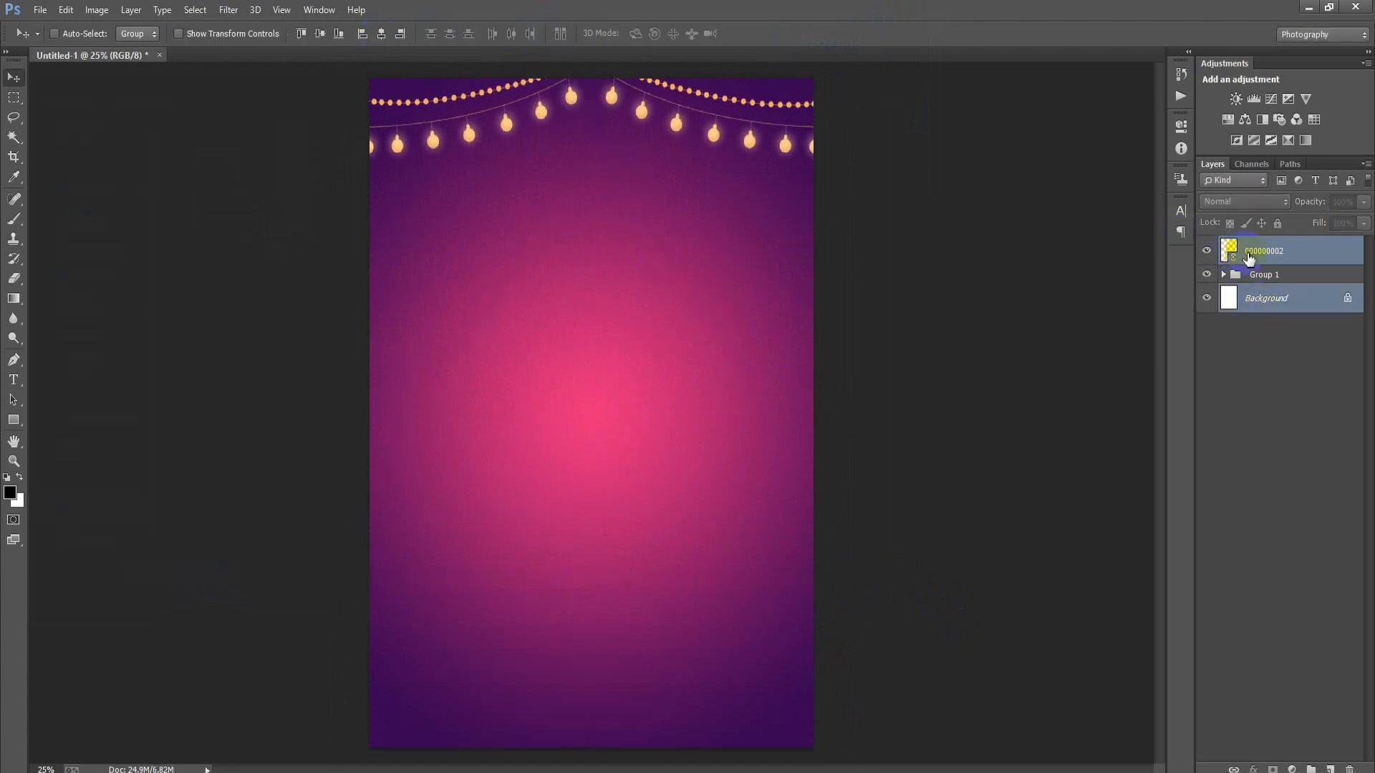
pyautogui.rightClick(1248, 257)
pyautogui.click(872, 343)
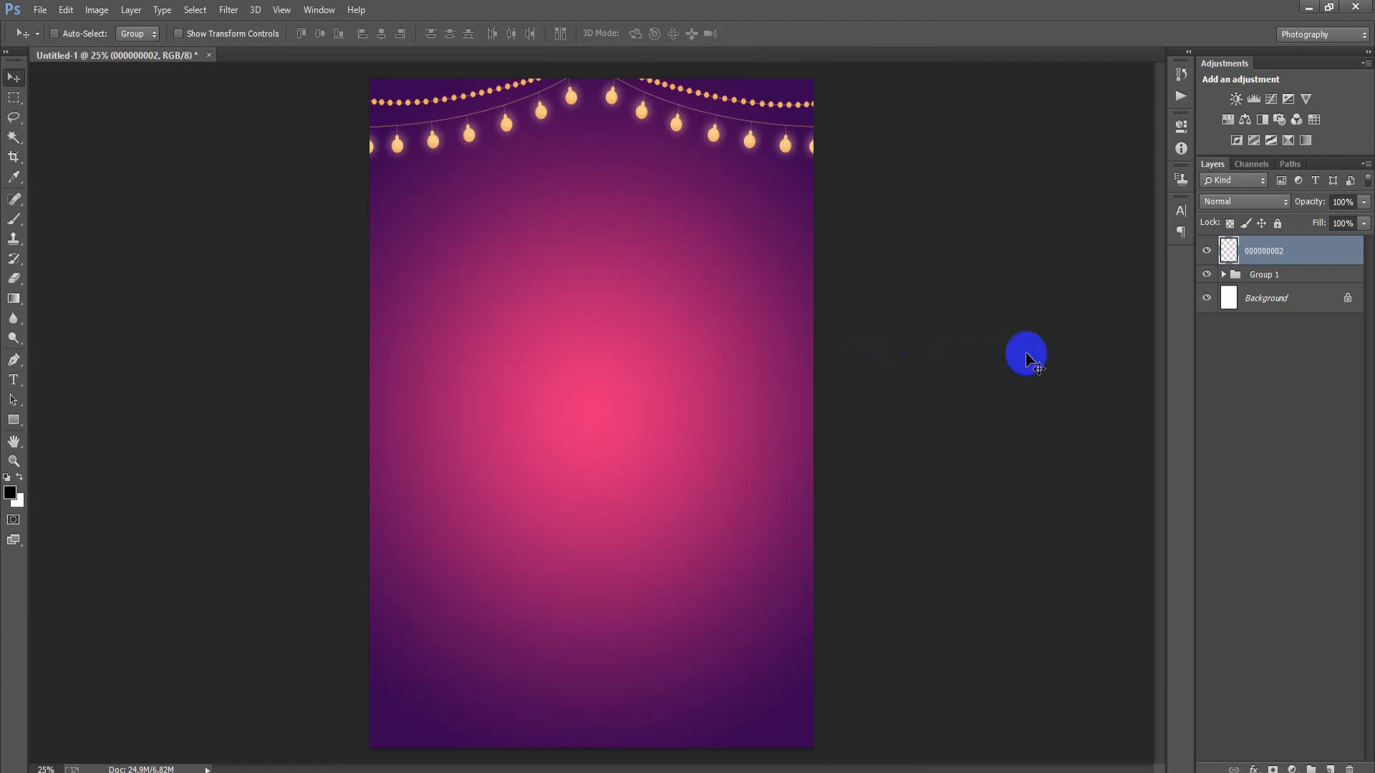
# - Place the city skyline image 000000001 as a linked file directly above Group 1
pyautogui.click(1289, 276)
pyautogui.click(40, 10)
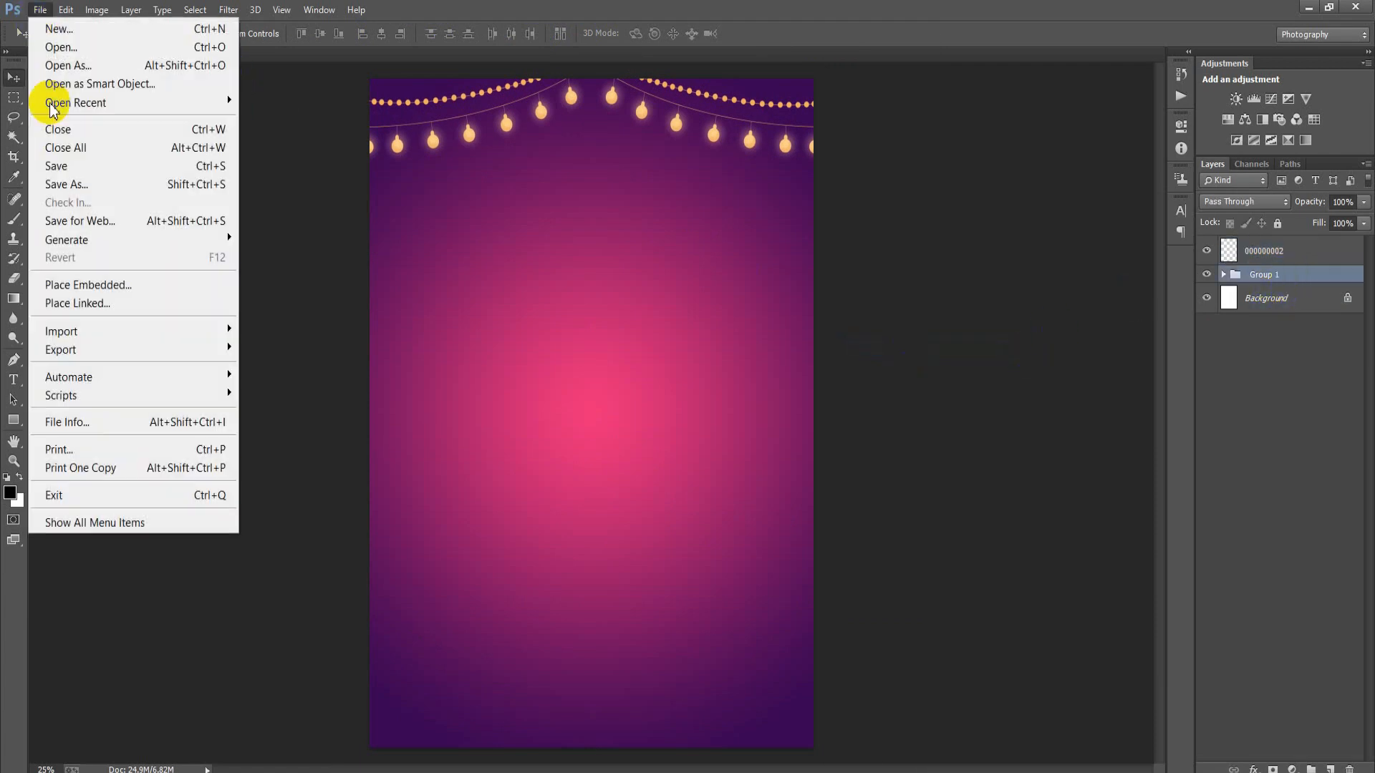
pyautogui.click(86, 298)
pyautogui.click(215, 175)
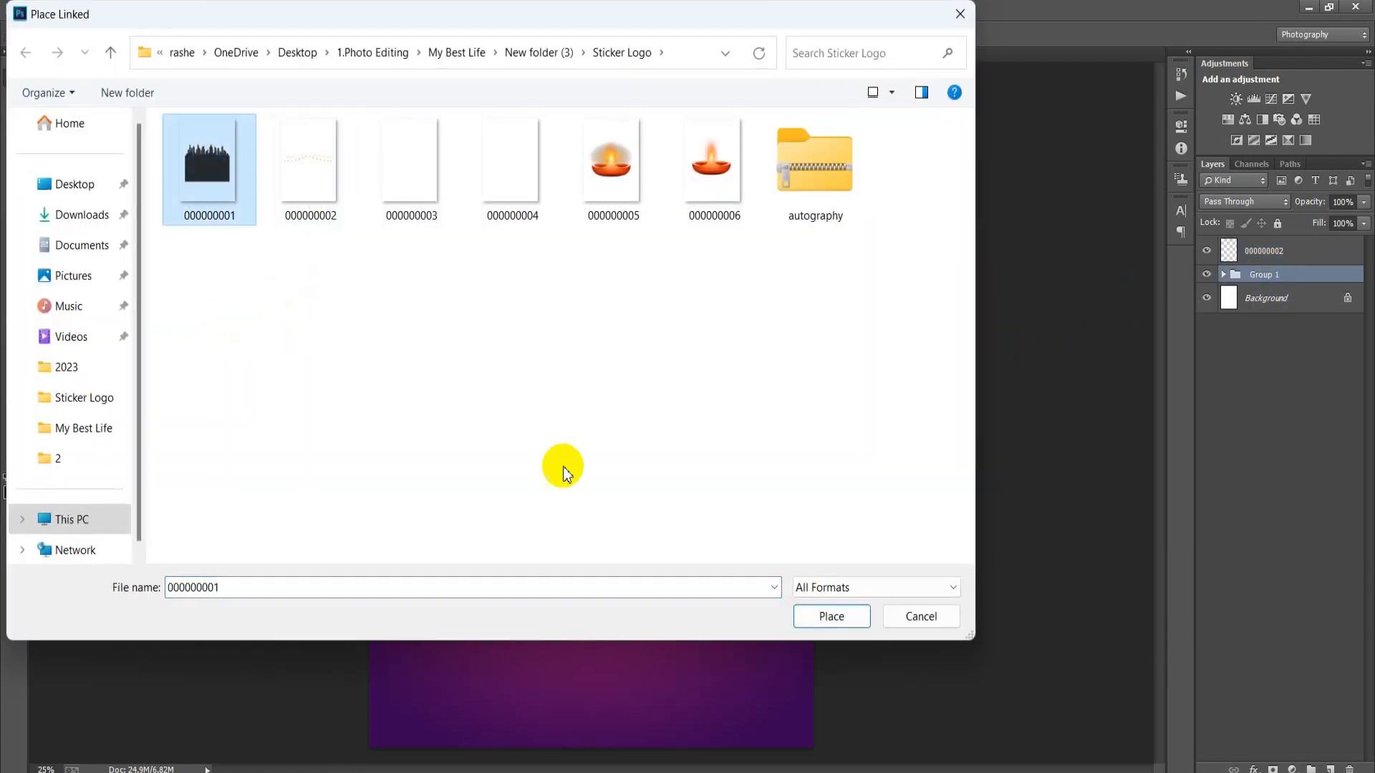
pyautogui.click(817, 613)
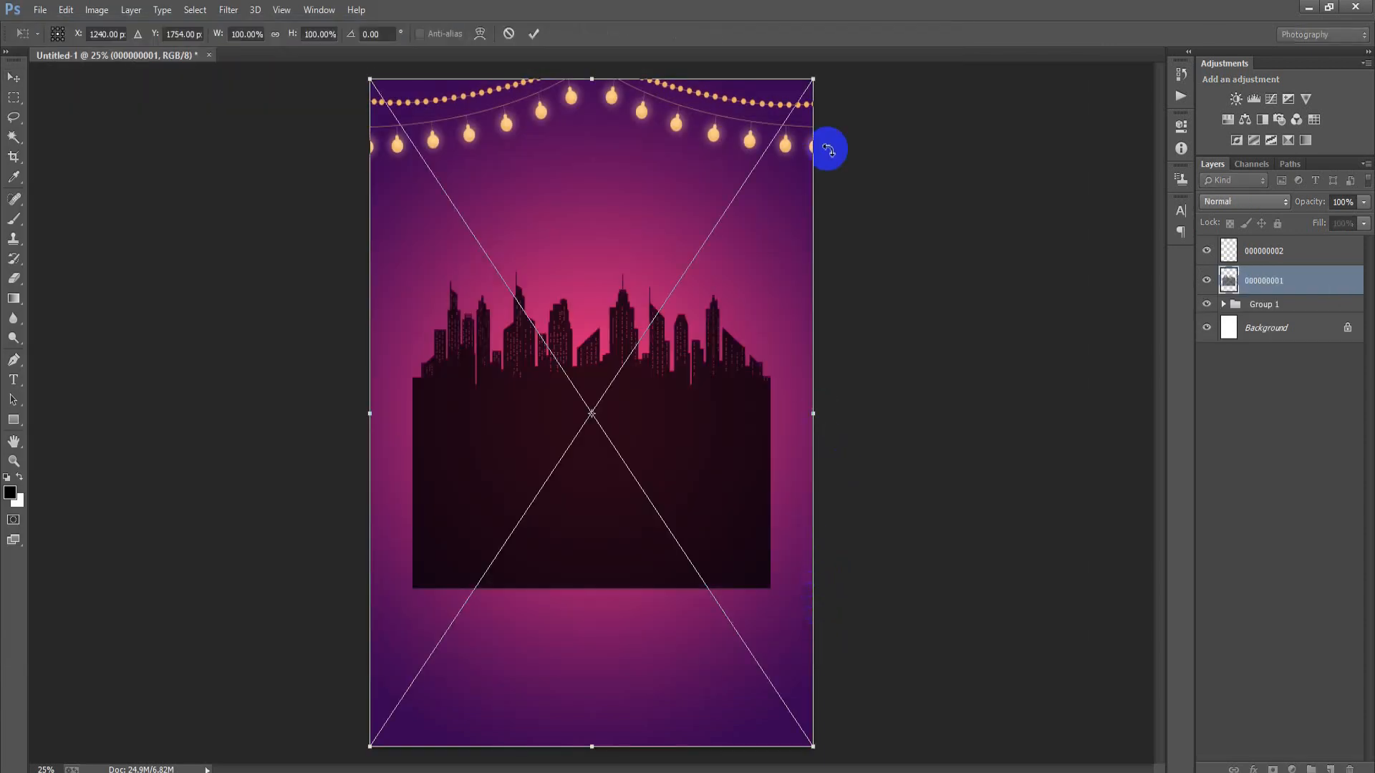
# - Enlarge the skyline to fill the canvas width, move it down to cover the lower part, and rasterize its layer
pyautogui.moveTo(817, 73); pyautogui.dragTo(921, 10)
pyautogui.moveTo(779, 359); pyautogui.dragTo(773, 522)
pyautogui.moveTo(877, 188); pyautogui.dragTo(896, 164)
pyautogui.moveTo(717, 486); pyautogui.dragTo(725, 494)
pyautogui.click(534, 33)
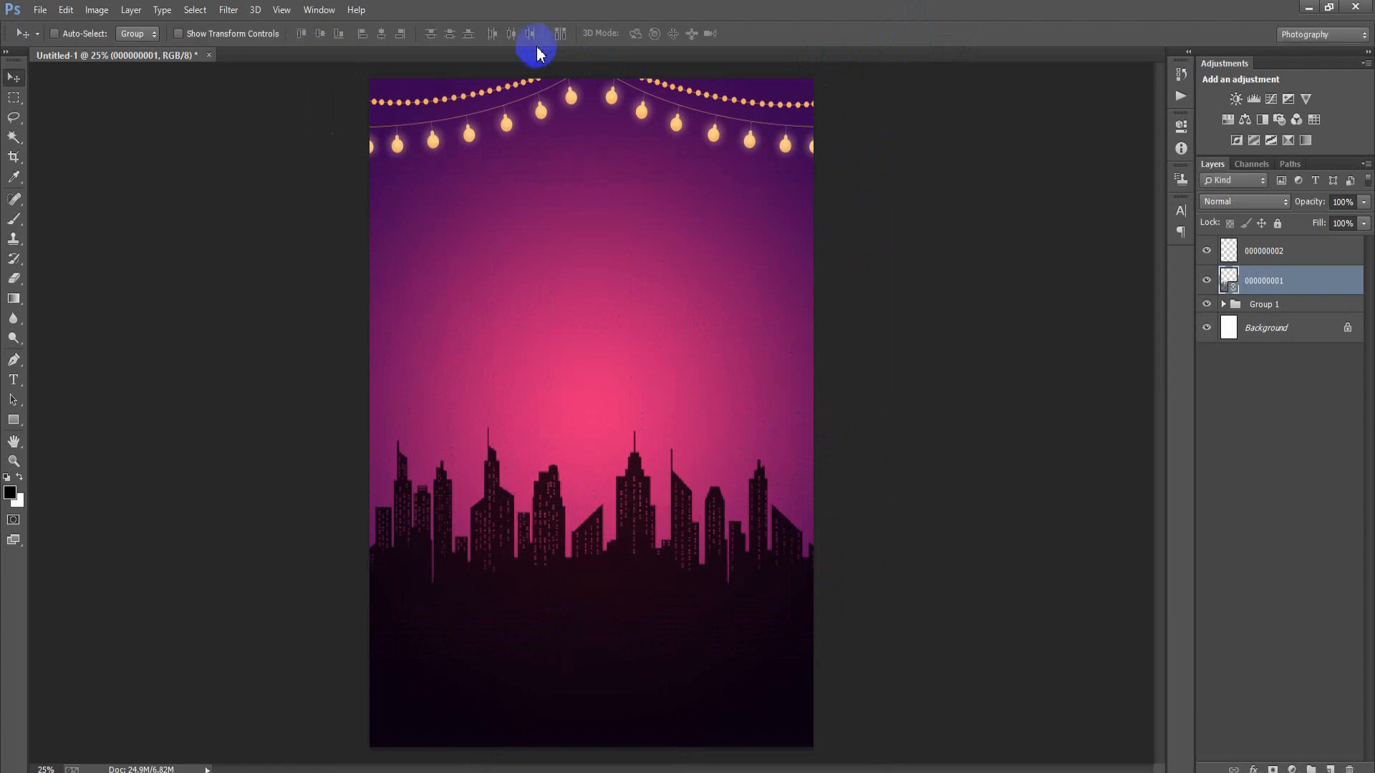
pyautogui.rightClick(1298, 284)
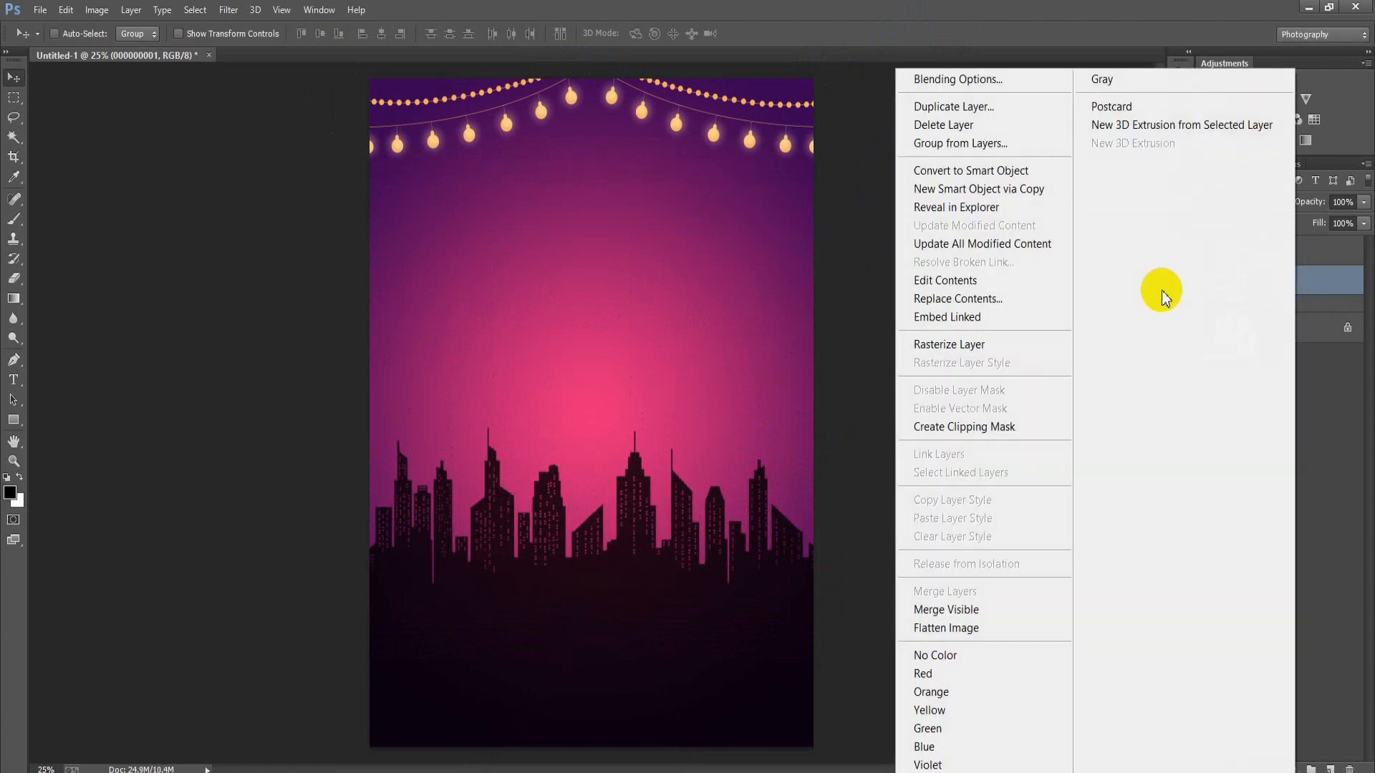
pyautogui.click(988, 344)
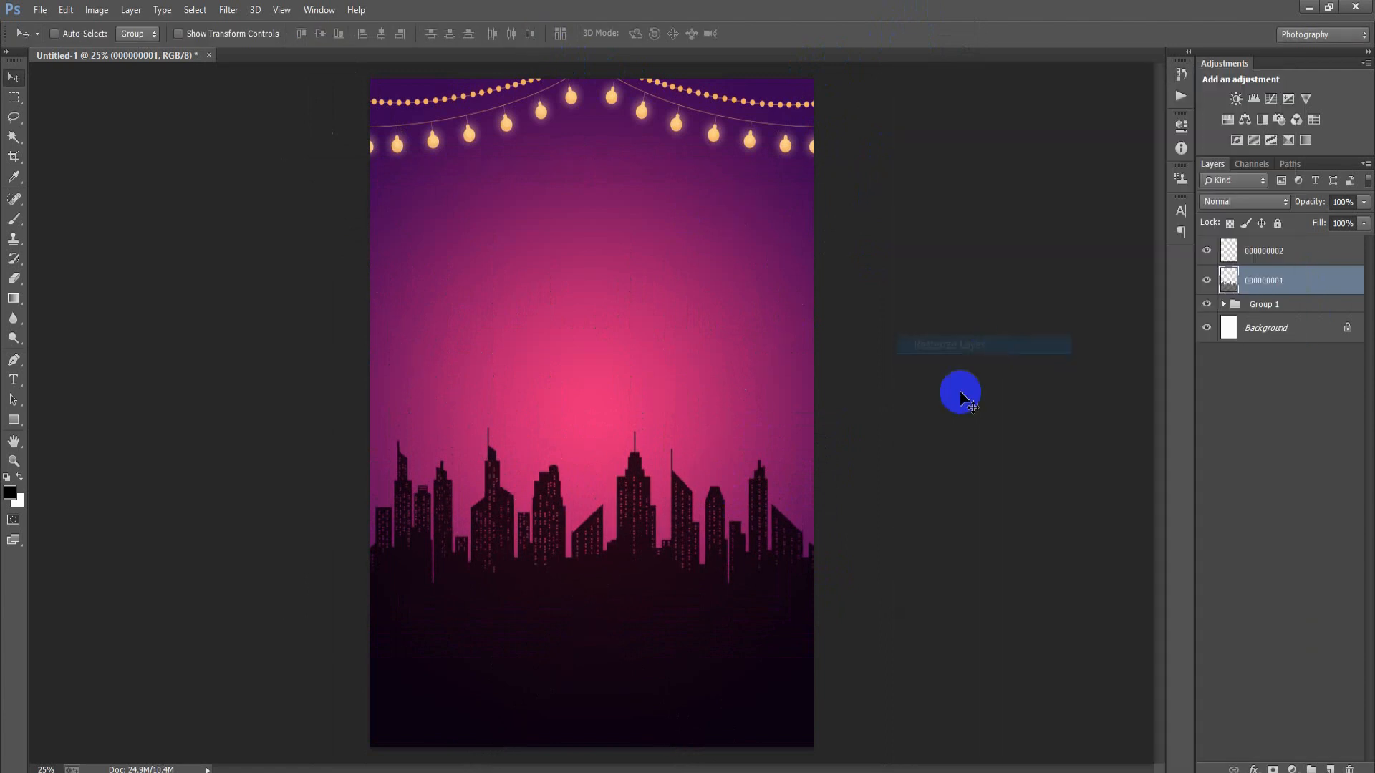
# - Set the skyline layer to Multiply blending with 22% opacity and 82% fill
pyautogui.click(1213, 201)
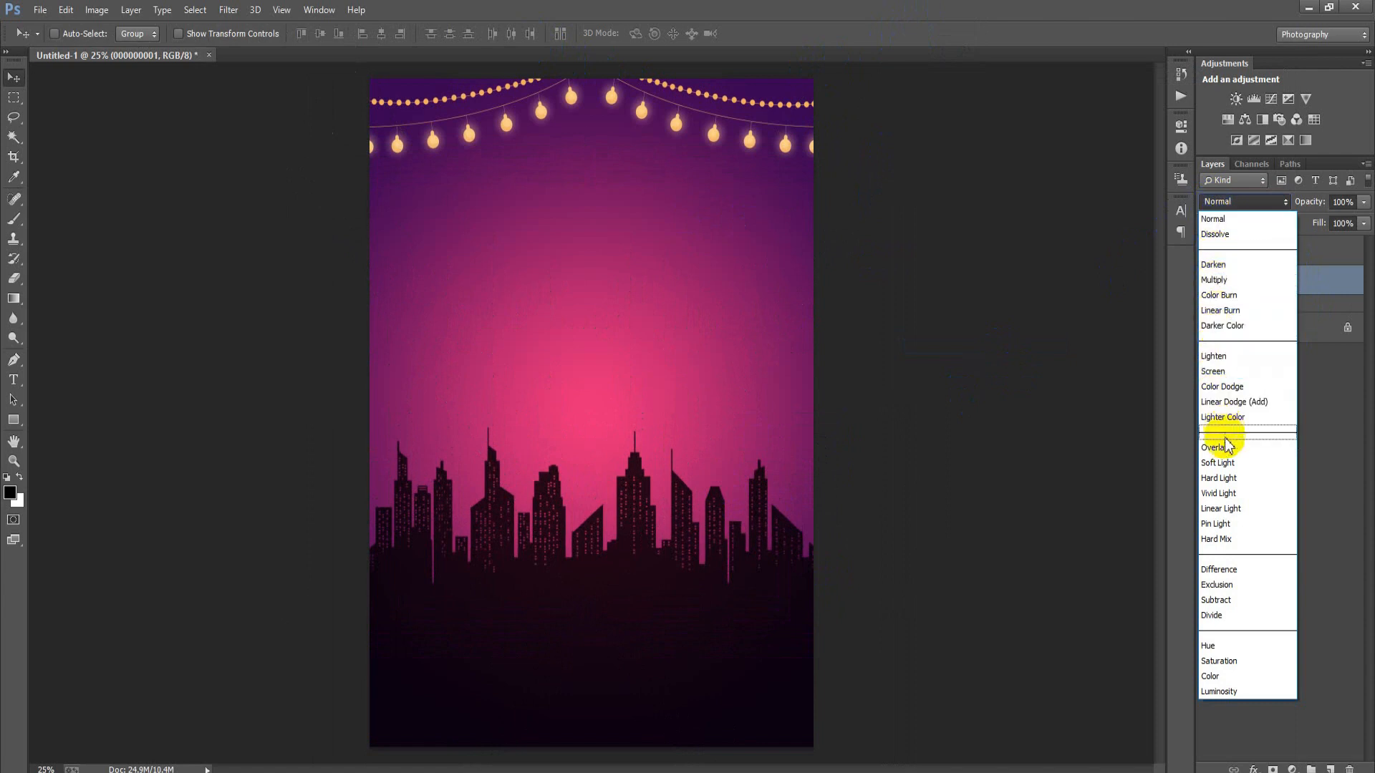
pyautogui.click(1263, 281)
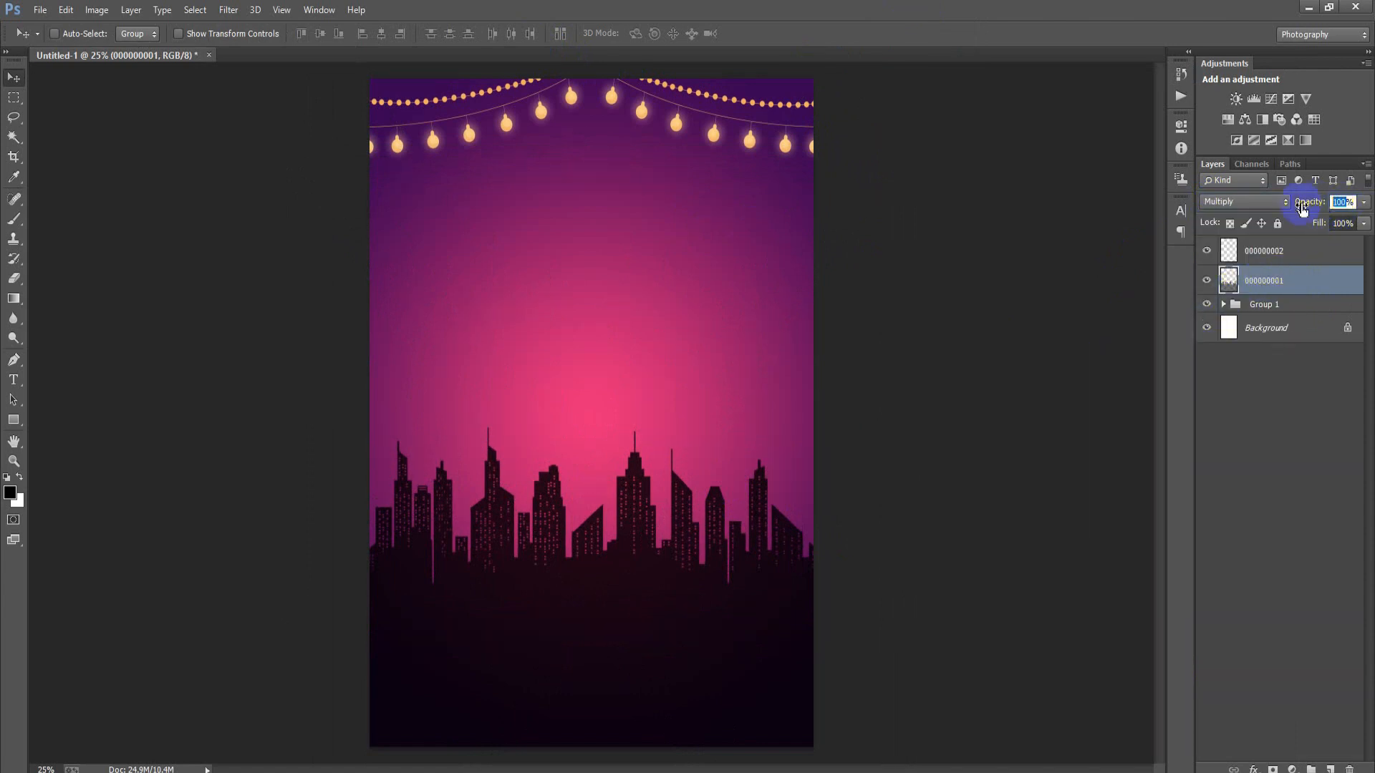
pyautogui.write('22')
pyautogui.click(1349, 228)
pyautogui.write('82')
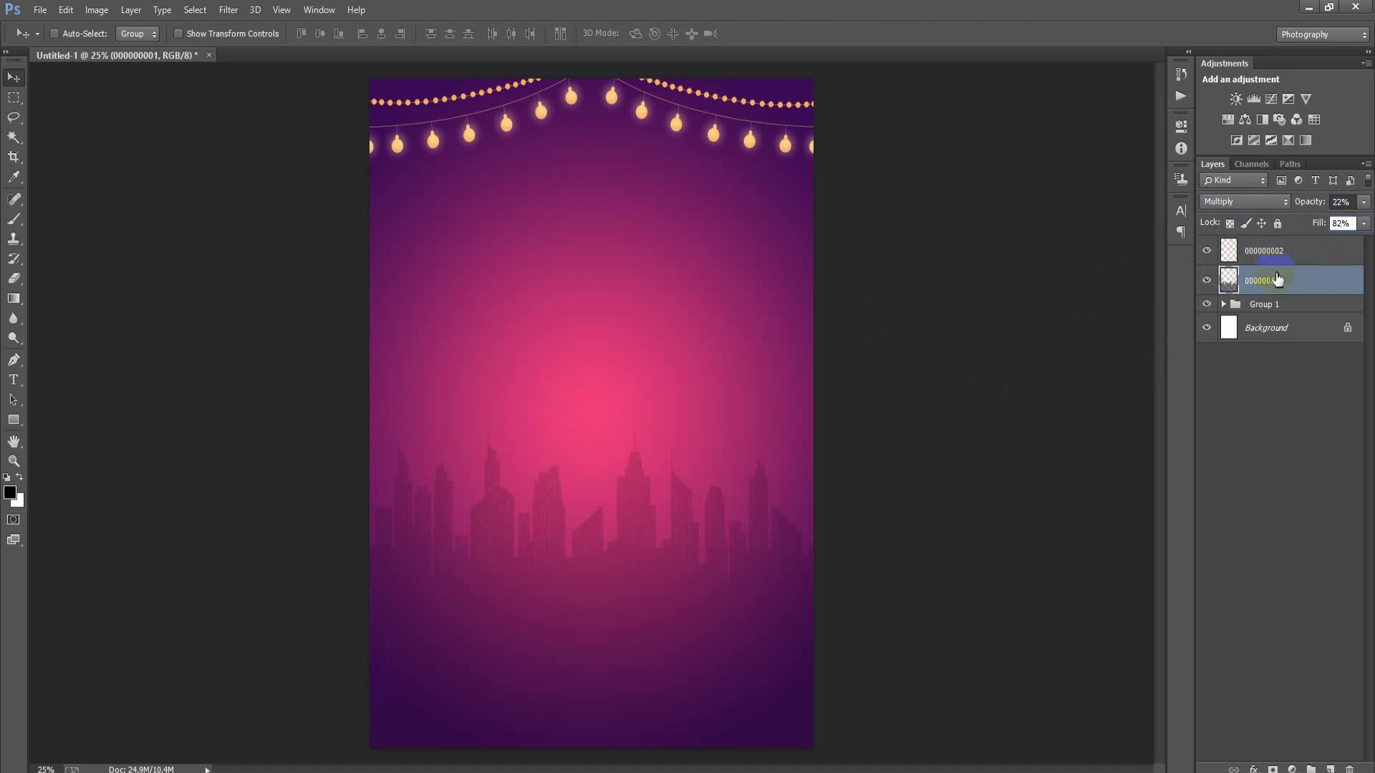
# - Place the bokeh circles image 000000004 as a linked file above the skyline layer
pyautogui.click(41, 9)
pyautogui.click(89, 303)
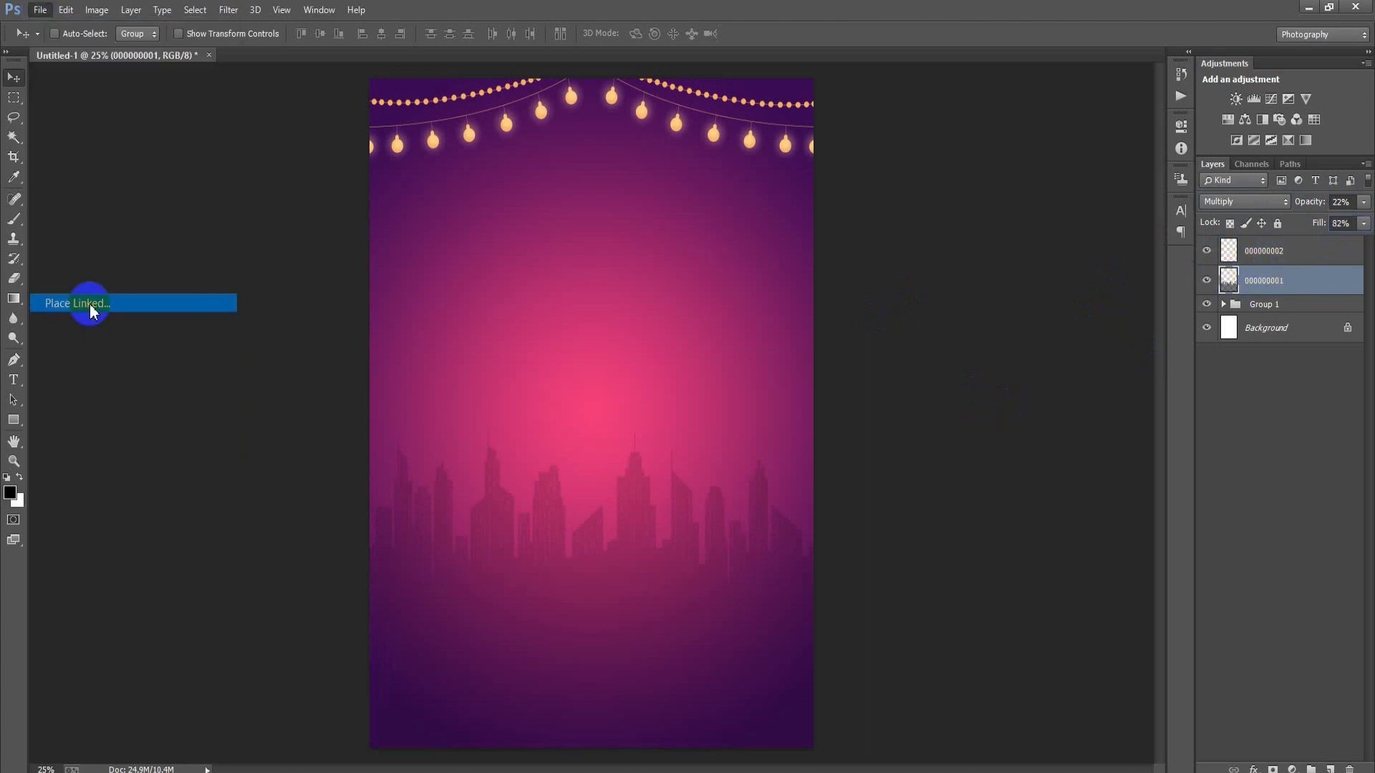
pyautogui.click(418, 177)
pyautogui.click(499, 184)
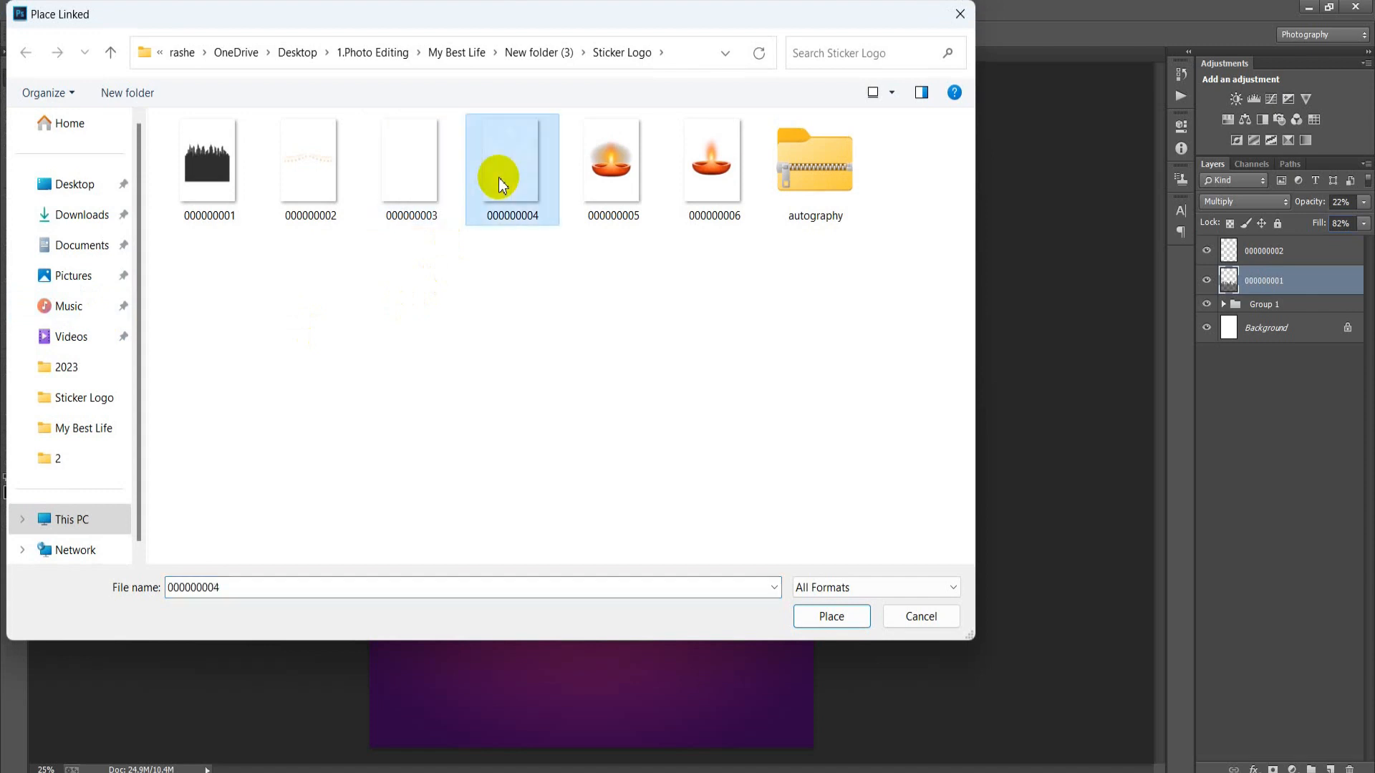
pyautogui.click(833, 619)
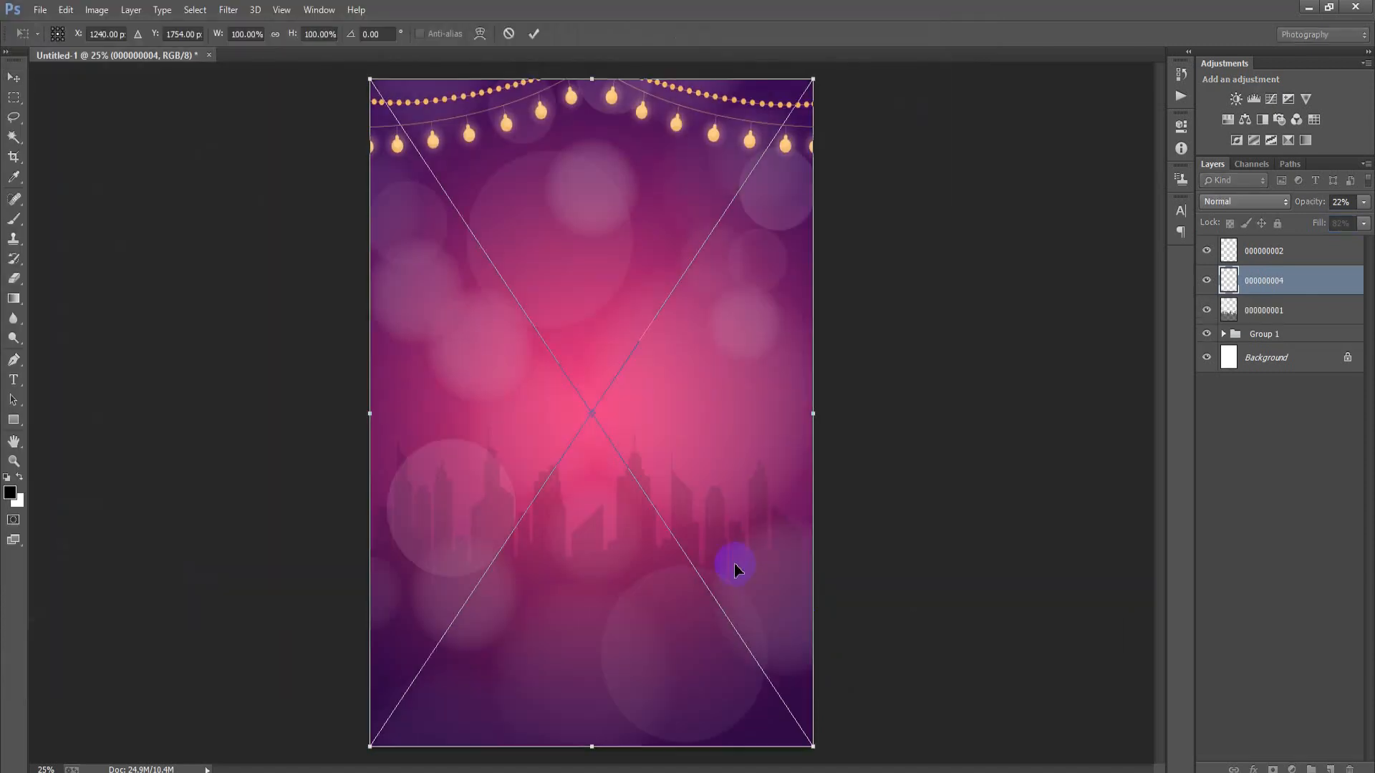
# - Scale the bokeh circles image to about 105% and move it up so its top extends beyond the canvas
pyautogui.moveTo(794, 678); pyautogui.dragTo(827, 659)
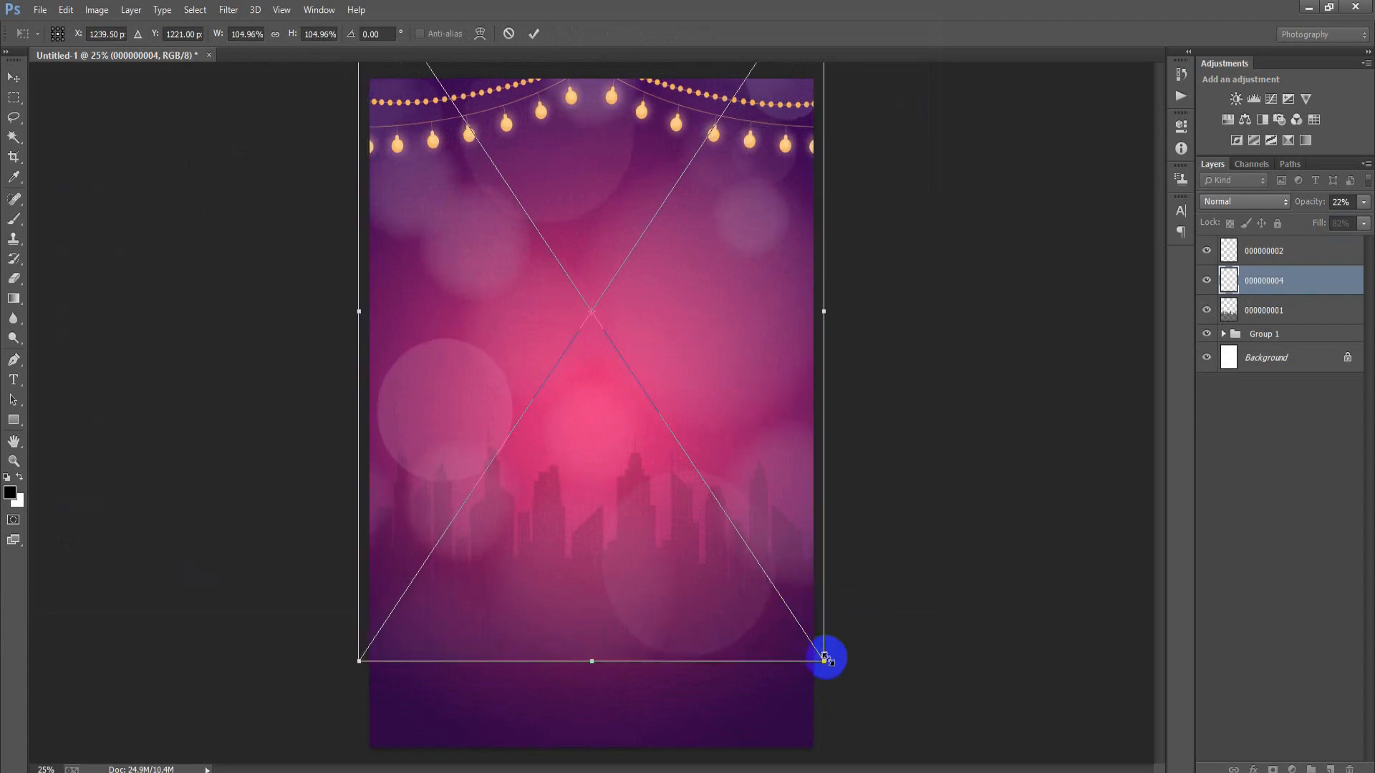
pyautogui.click(533, 34)
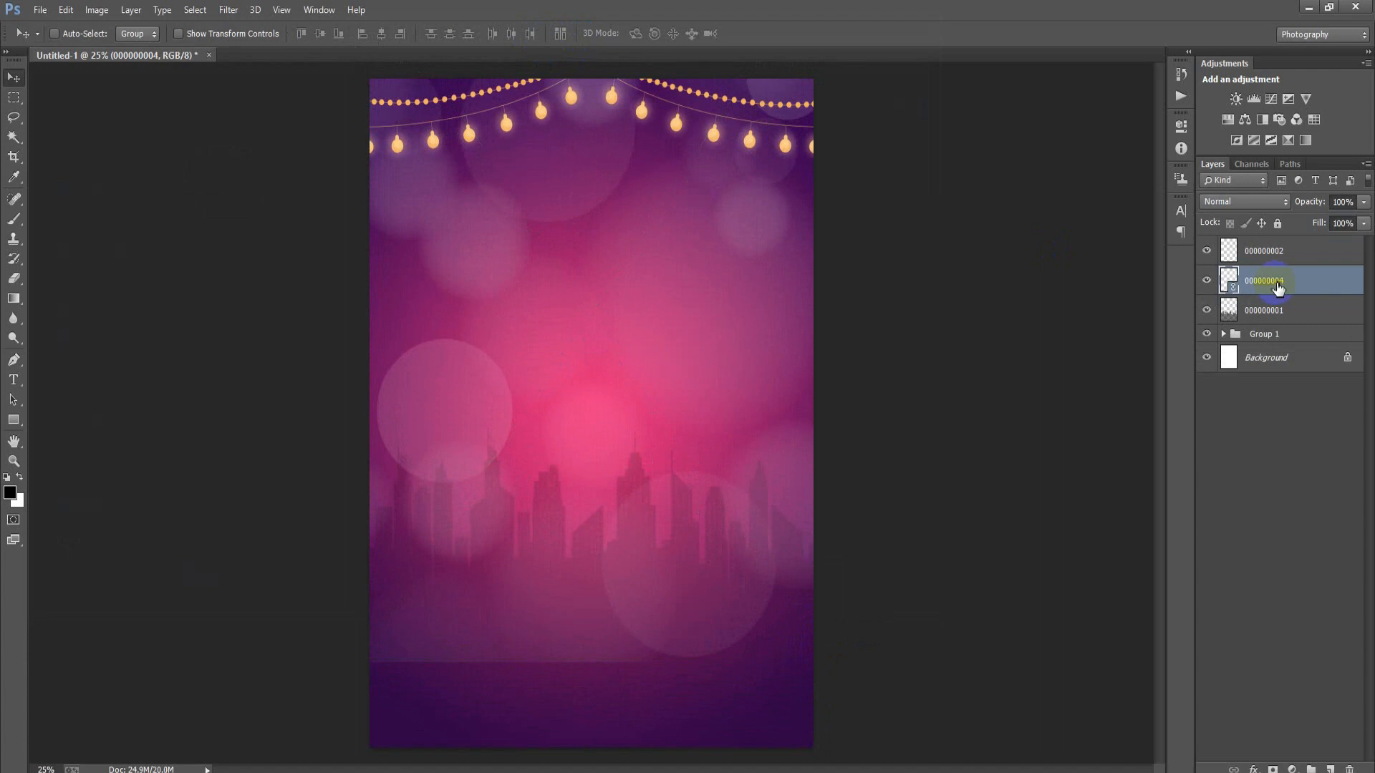
# - Rasterize the bokeh layer 000000004 and add a layer mask to it
pyautogui.rightClick(1278, 286)
pyautogui.click(975, 342)
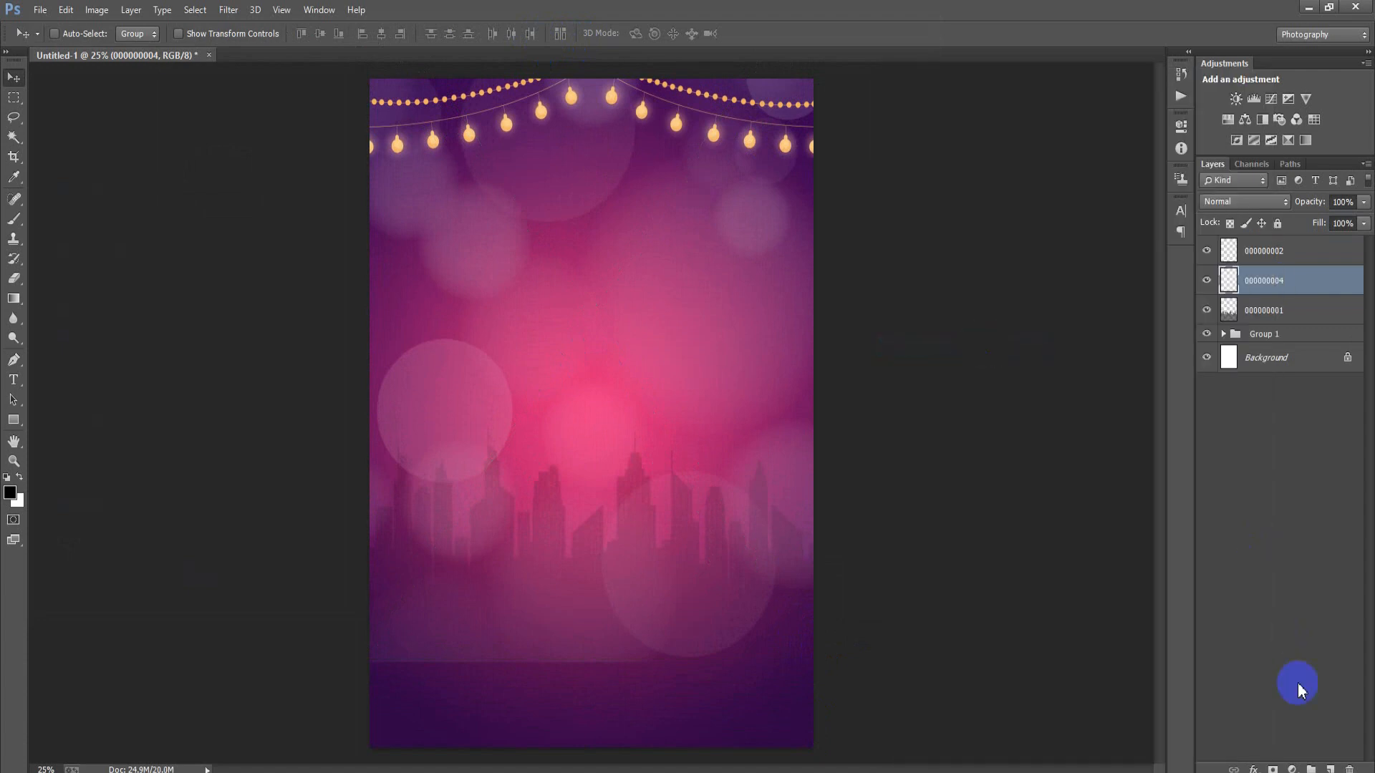
pyautogui.click(1273, 770)
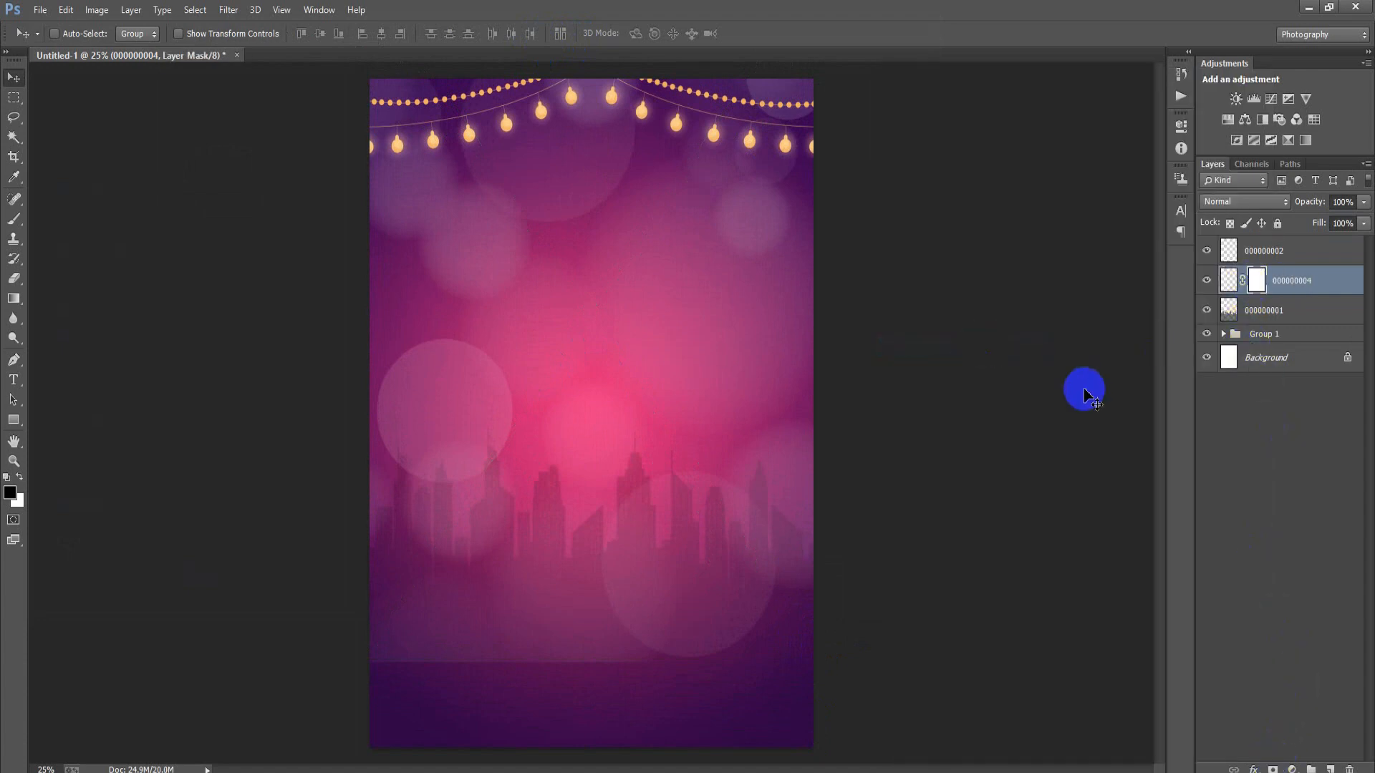
pyautogui.click(14, 420)
pyautogui.click(43, 420)
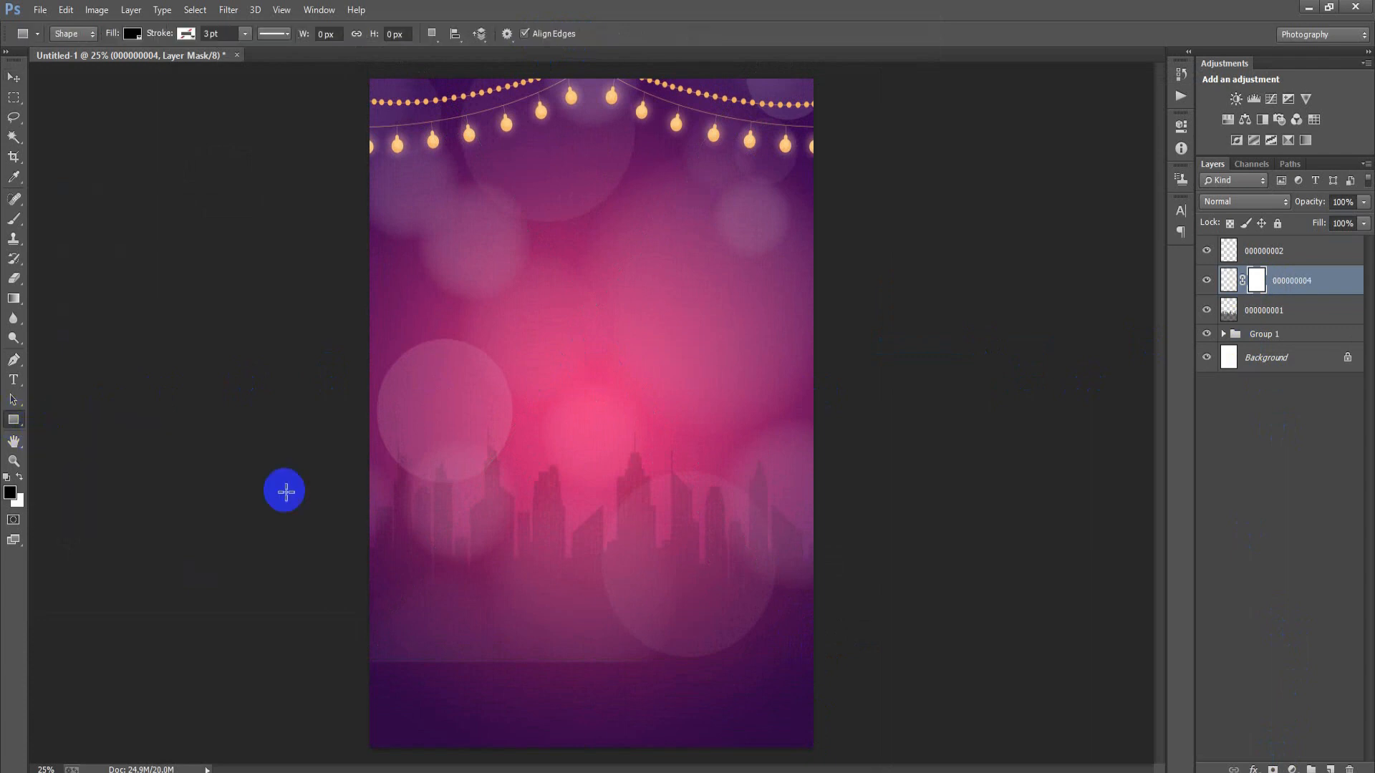
pyautogui.click(583, 716)
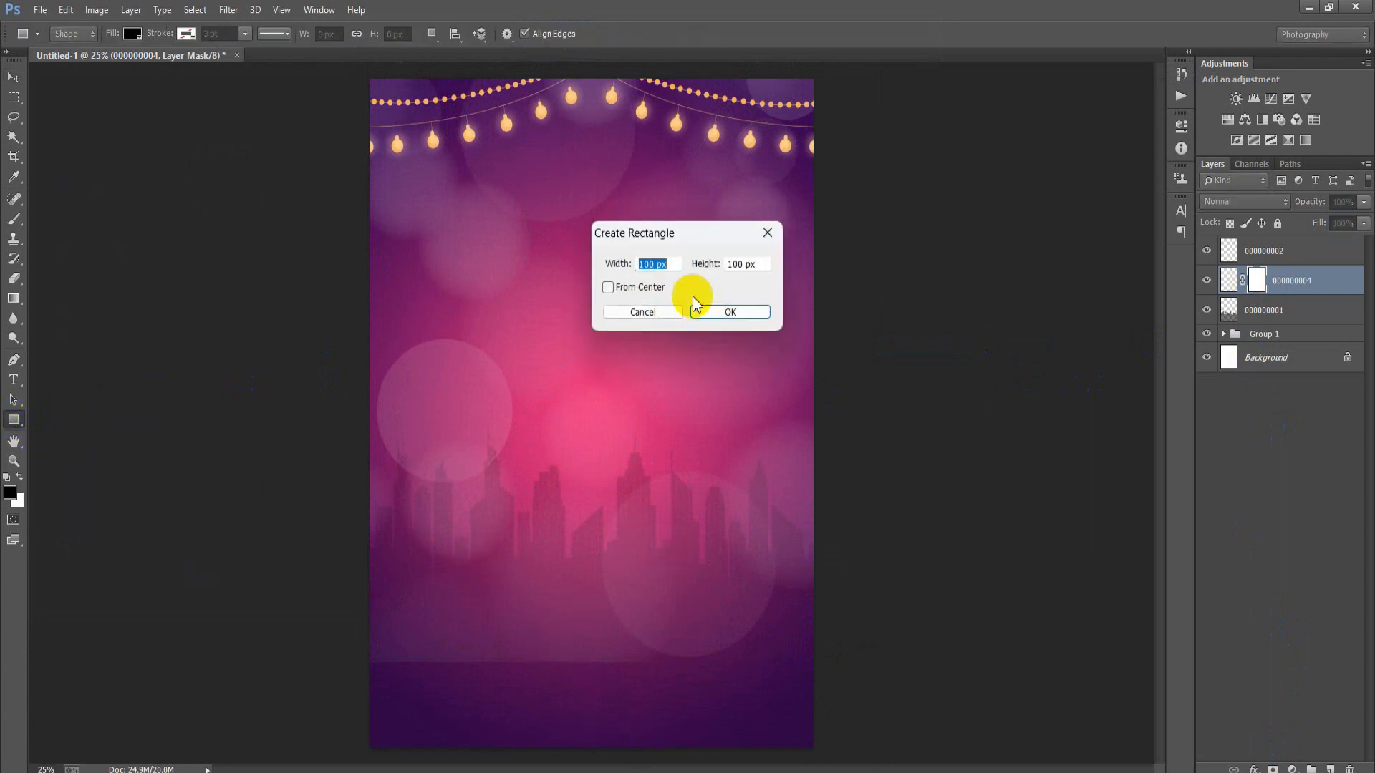
pyautogui.click(668, 308)
# - Fade out the lower part of the bokeh circles with black-to-transparent linear gradients drawn upward on the layer mask
pyautogui.click(14, 298)
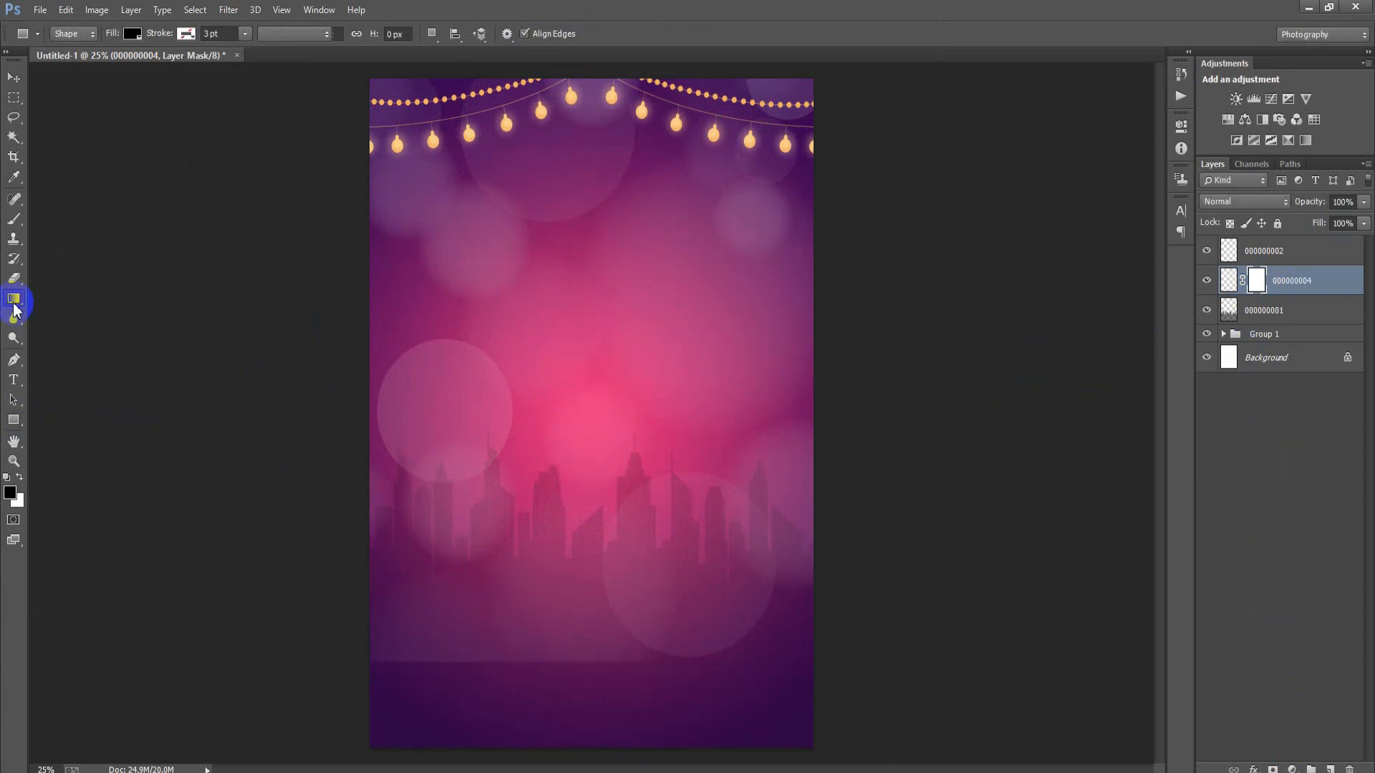
pyautogui.click(119, 295)
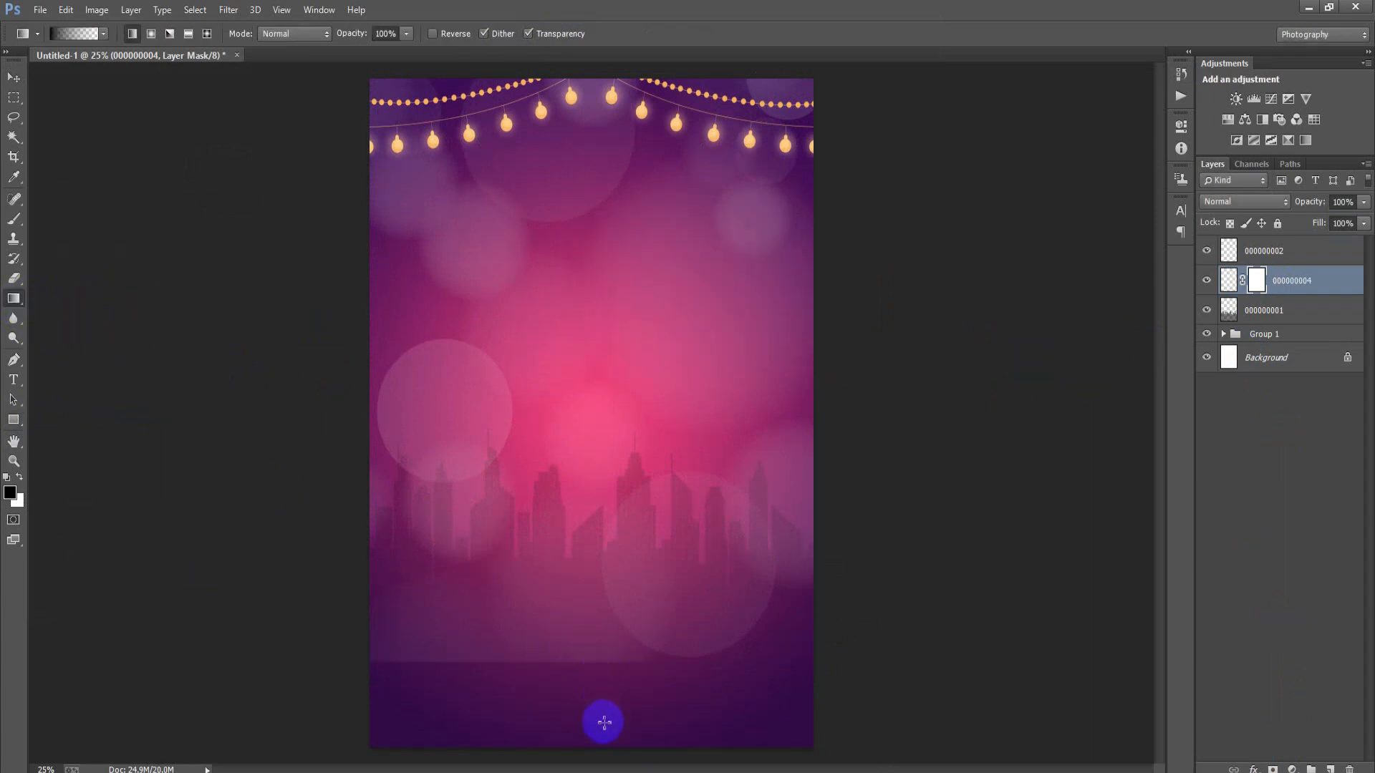
pyautogui.moveTo(601, 750); pyautogui.dragTo(638, 401)
pyautogui.moveTo(615, 746); pyautogui.dragTo(641, 472)
pyautogui.moveTo(609, 723); pyautogui.dragTo(646, 438)
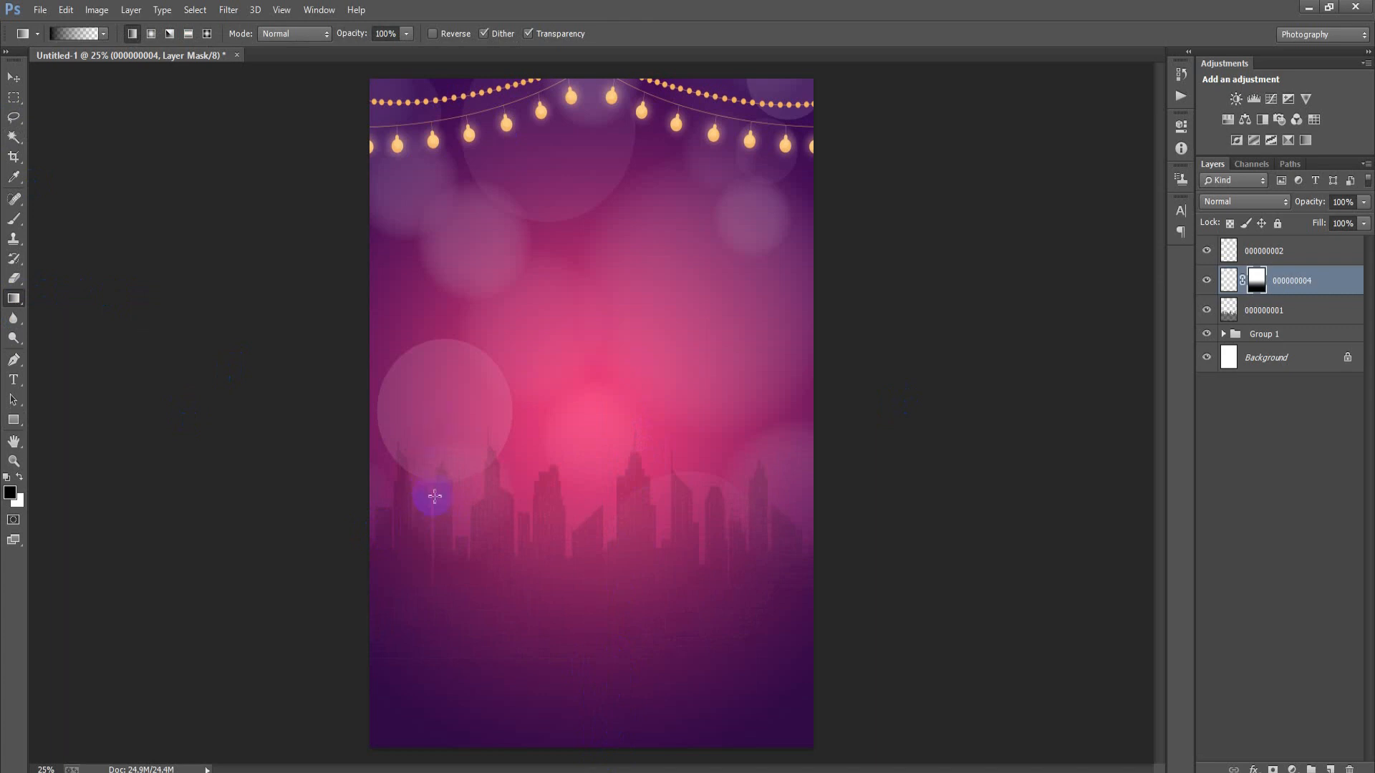
pyautogui.moveTo(442, 639); pyautogui.dragTo(438, 426)
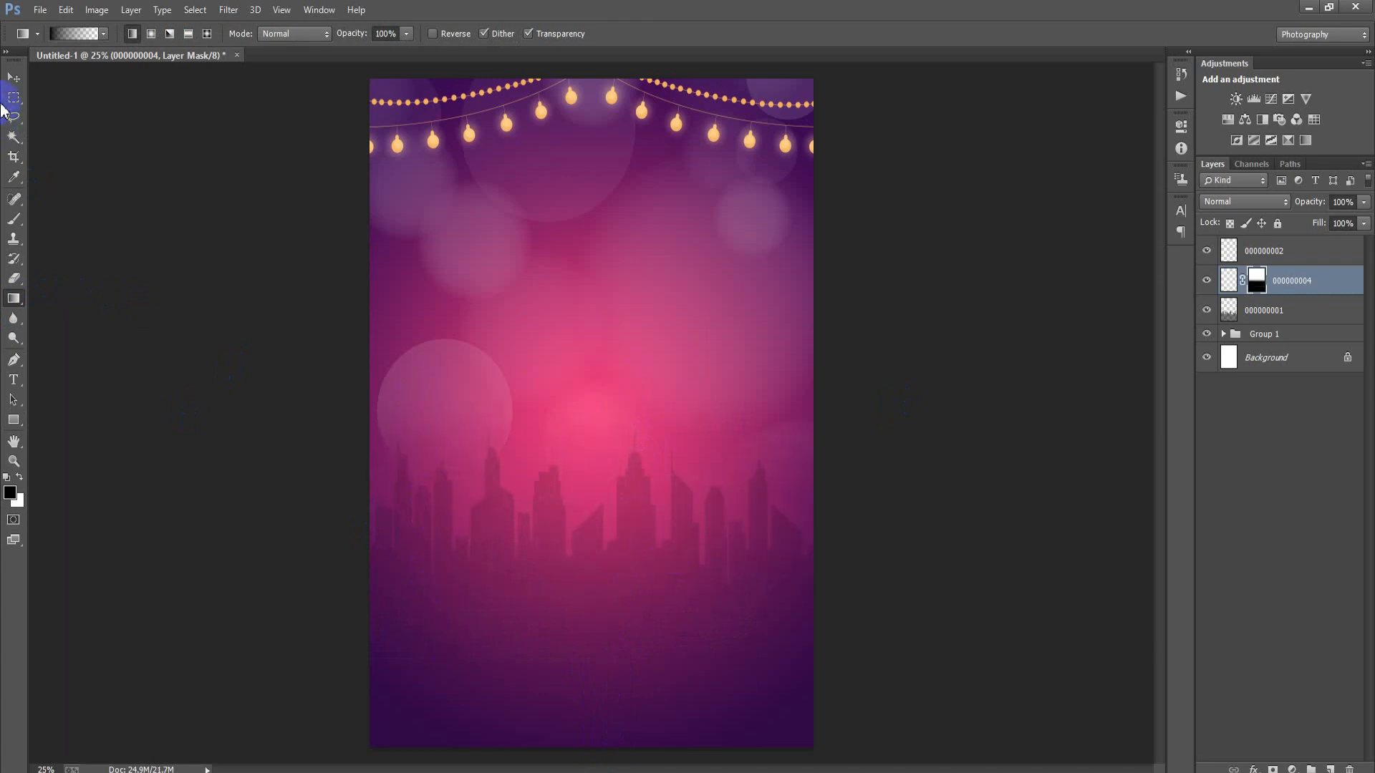
pyautogui.click(14, 76)
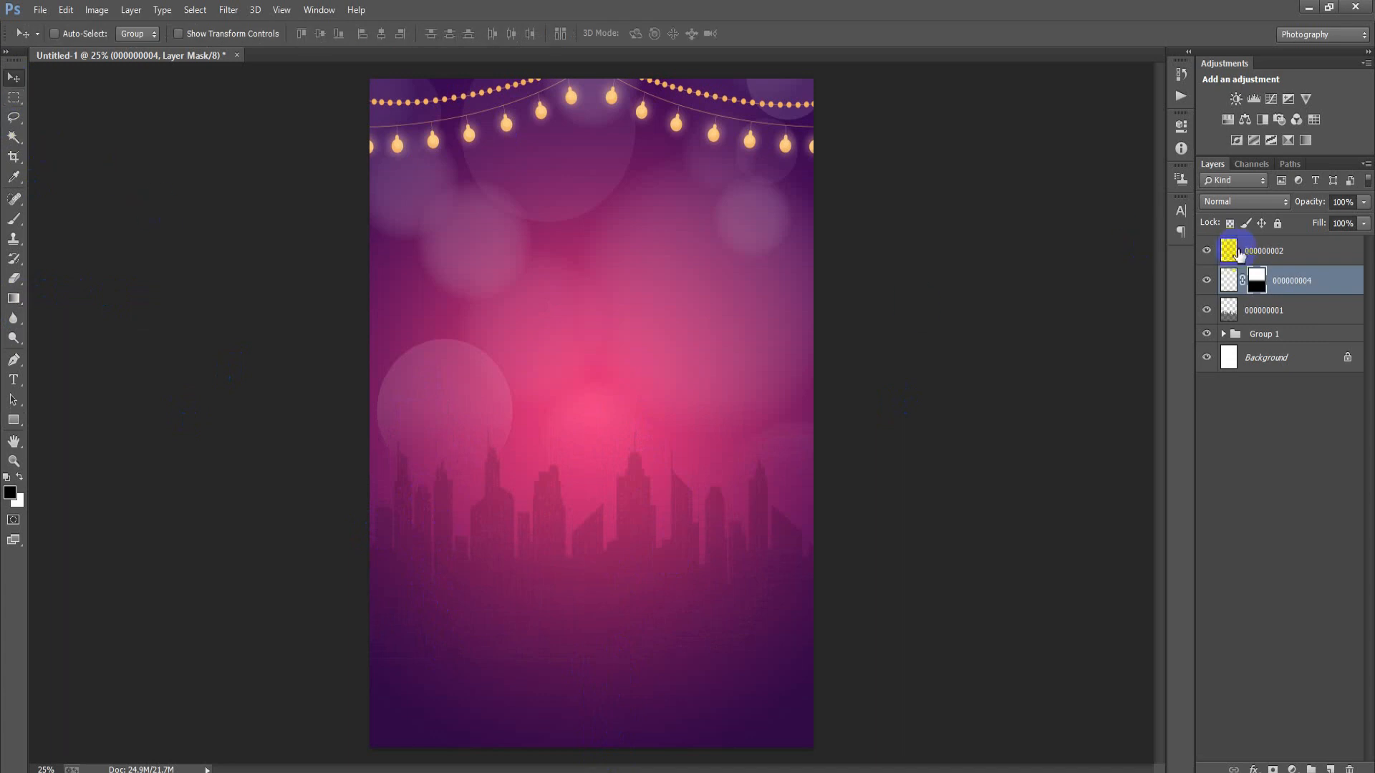
# - Group the string lights, bokeh and skyline layers together
pyautogui.click(1271, 252)
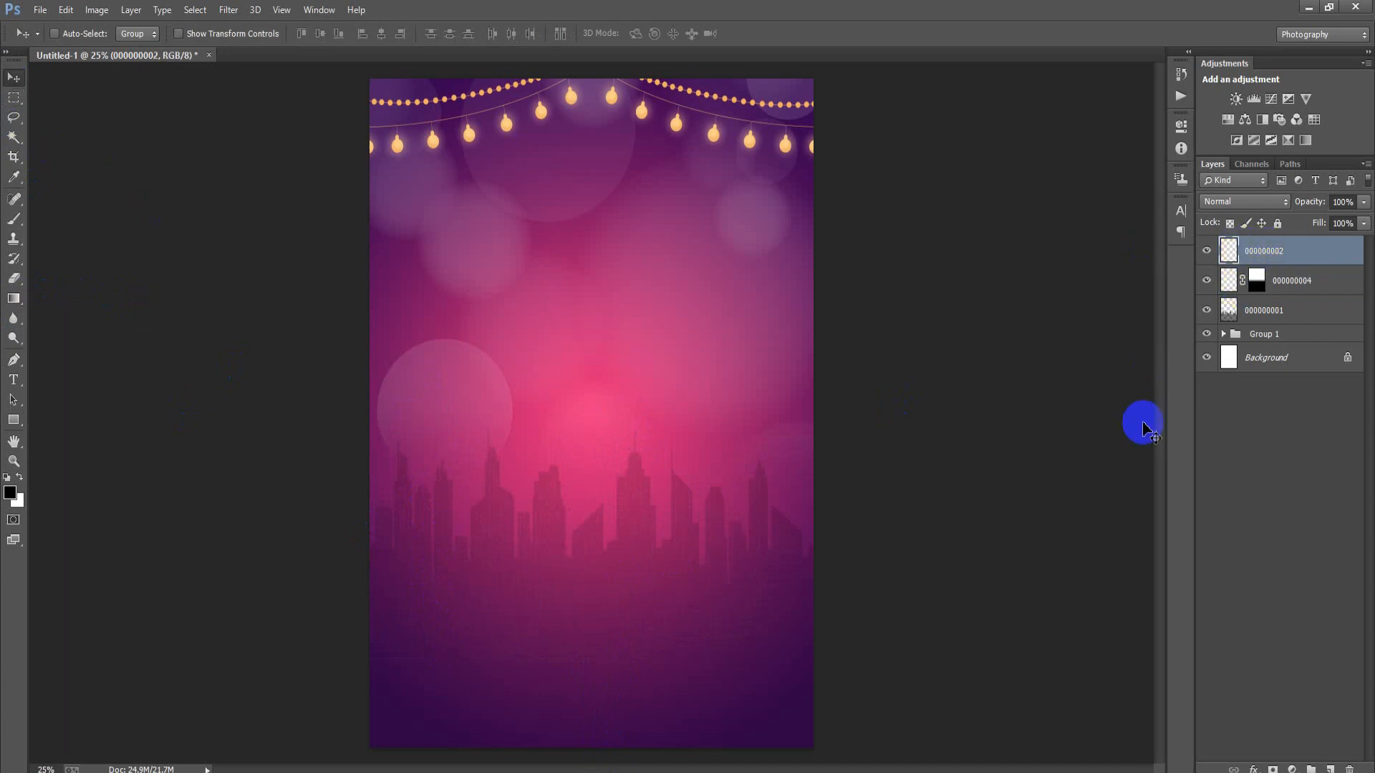
pyautogui.keyDown('shift'); pyautogui.click(1286, 315); pyautogui.keyUp('shift')
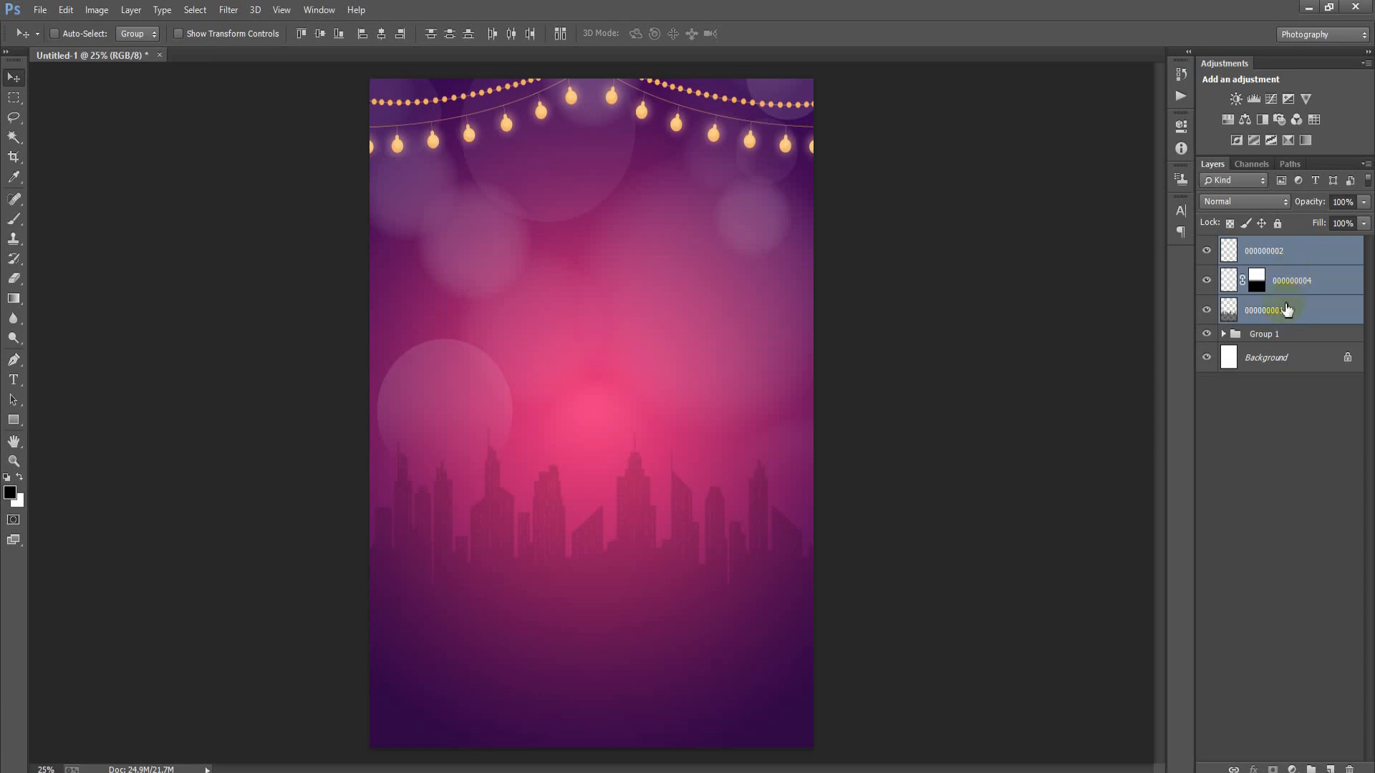
pyautogui.hotkey('ctrl', 'g')
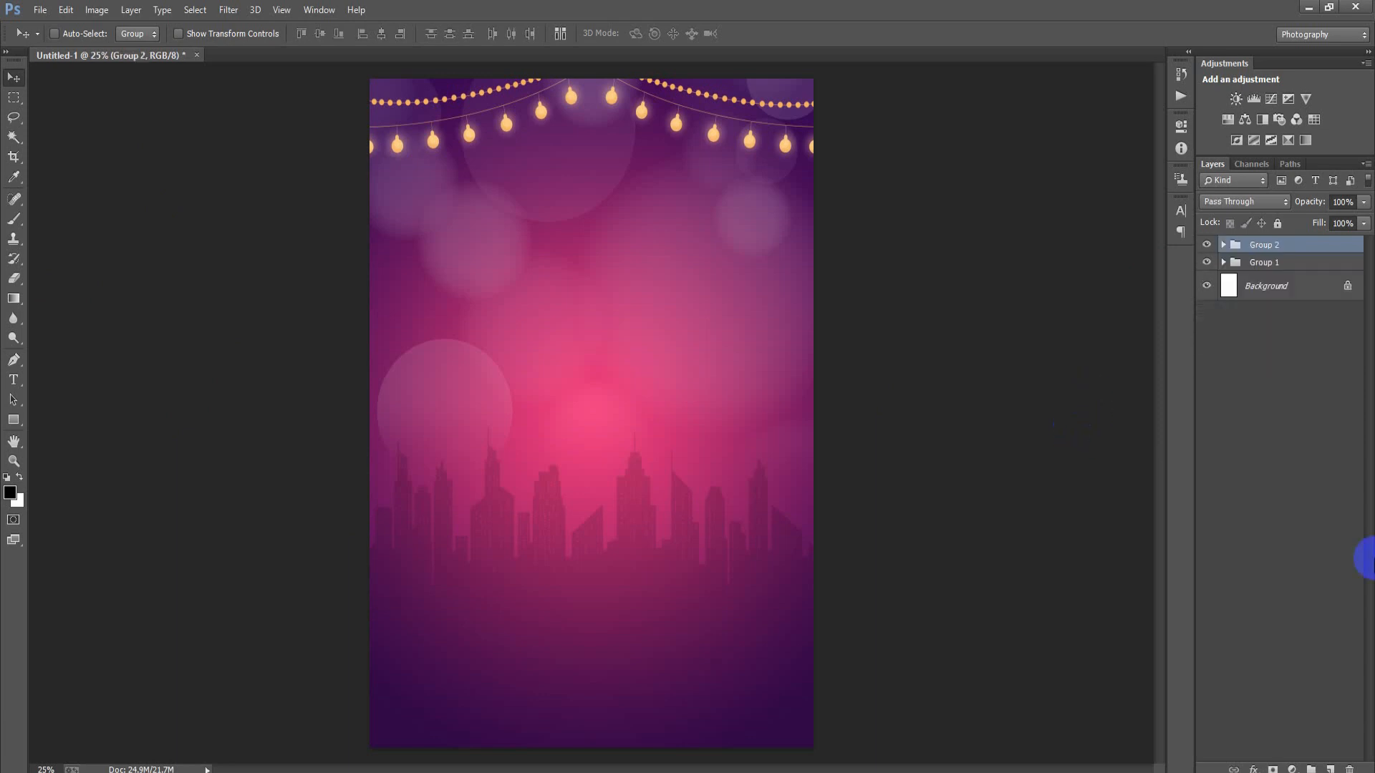
# - Create a new layer on top and add the white text "Diwali" in the upper middle of the canvas
pyautogui.click(1329, 768)
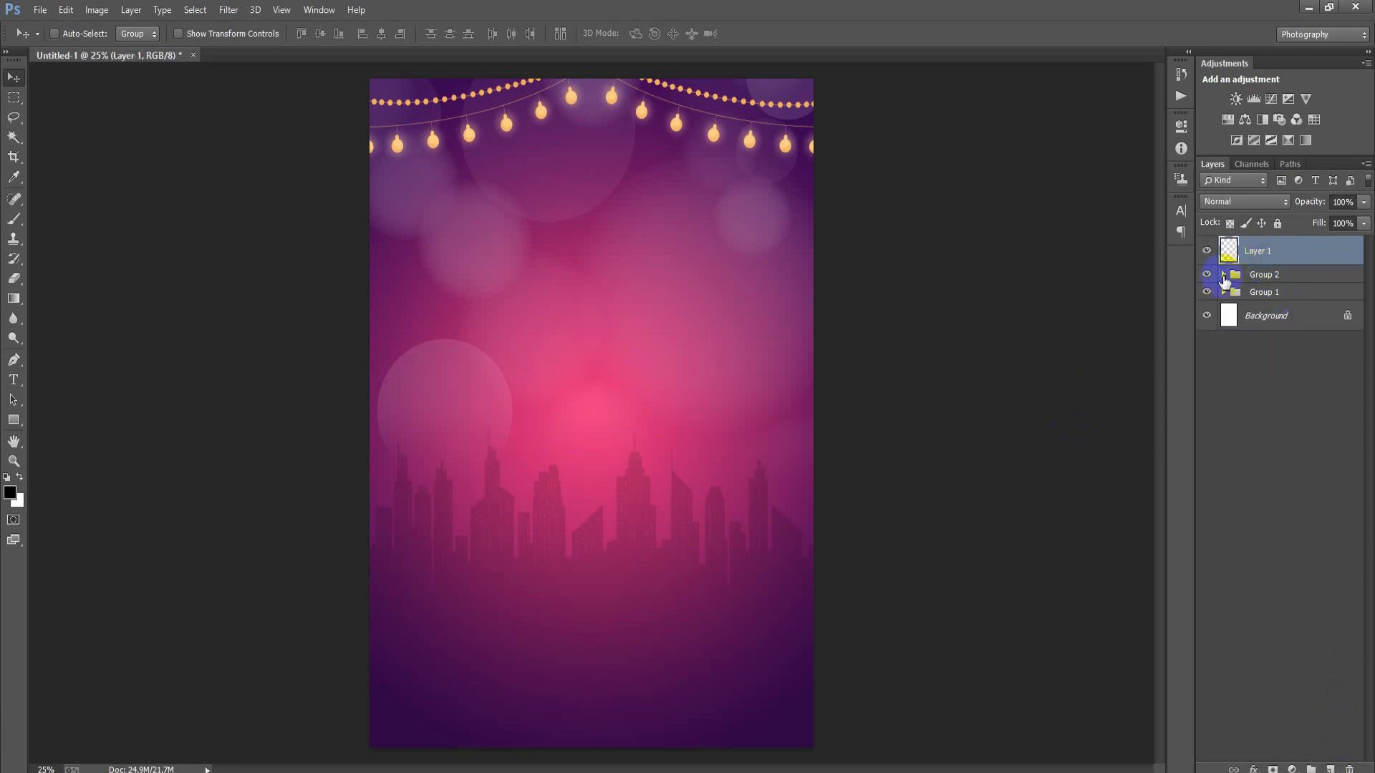
pyautogui.click(14, 380)
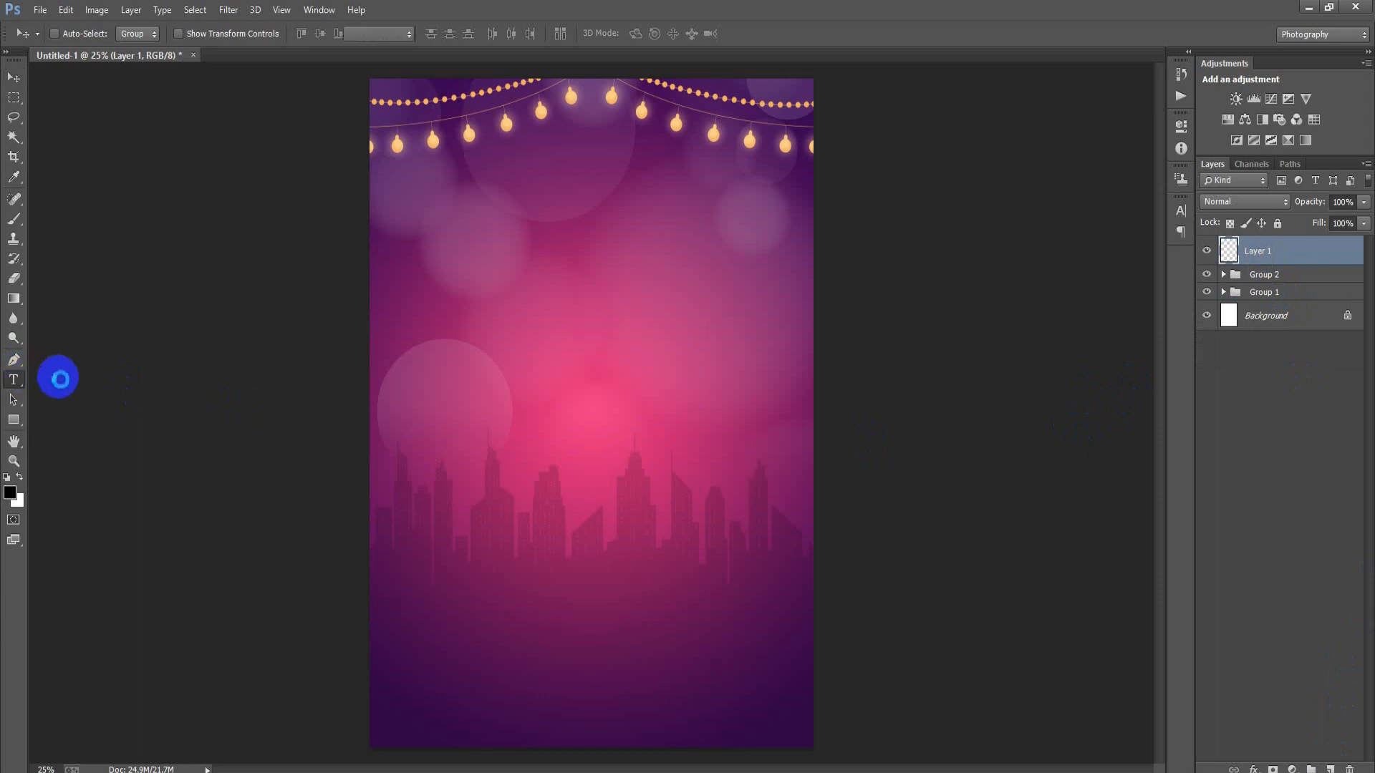
pyautogui.click(547, 294)
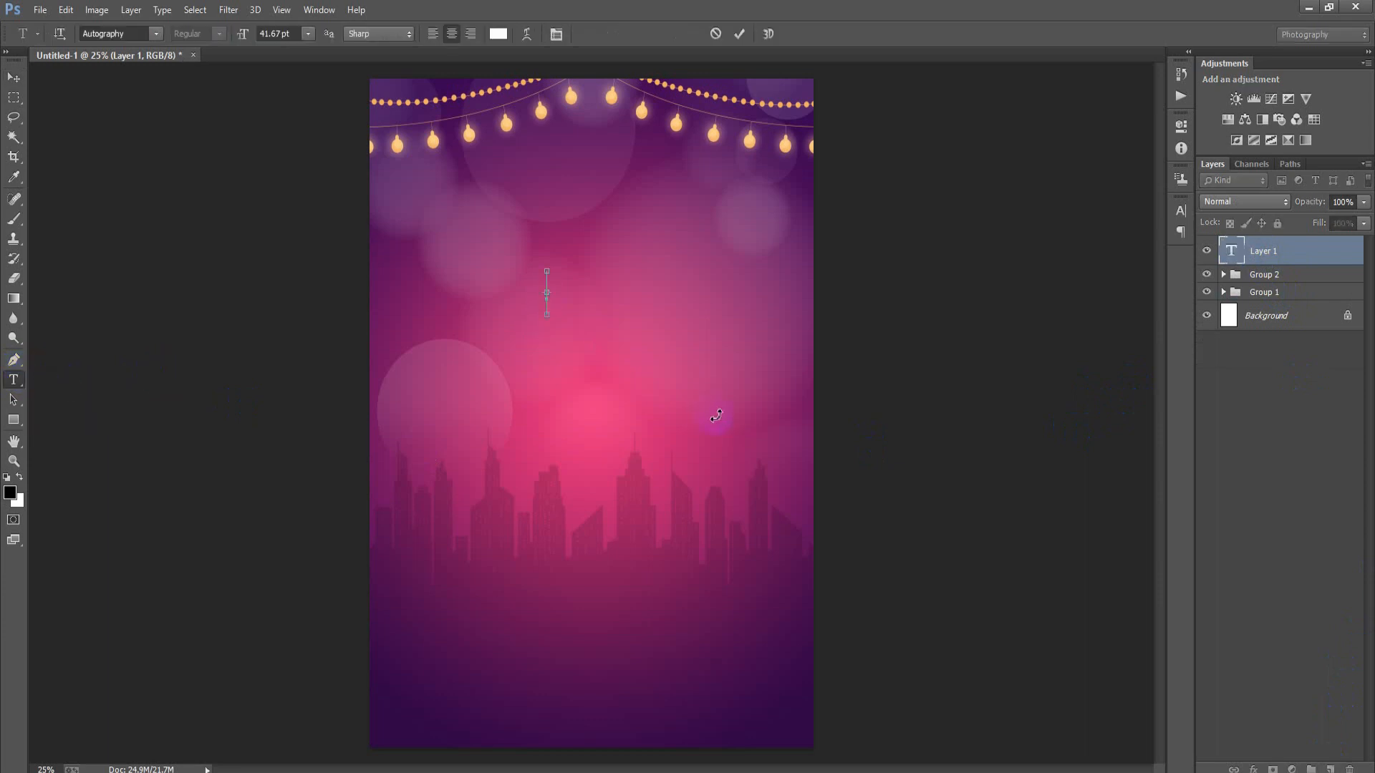
pyautogui.click(14, 77)
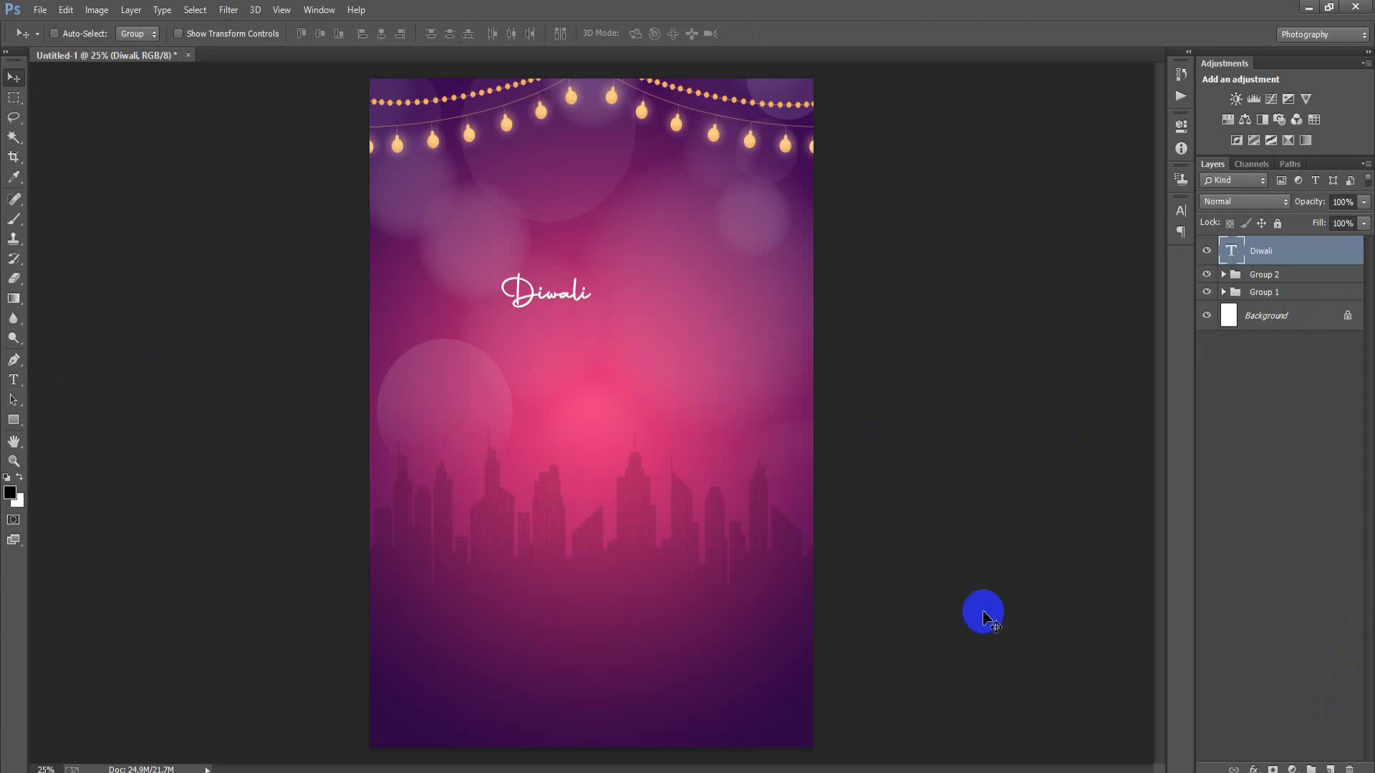
# - Change the font of the Diwali text to Great Vibes
pyautogui.click(1182, 212)
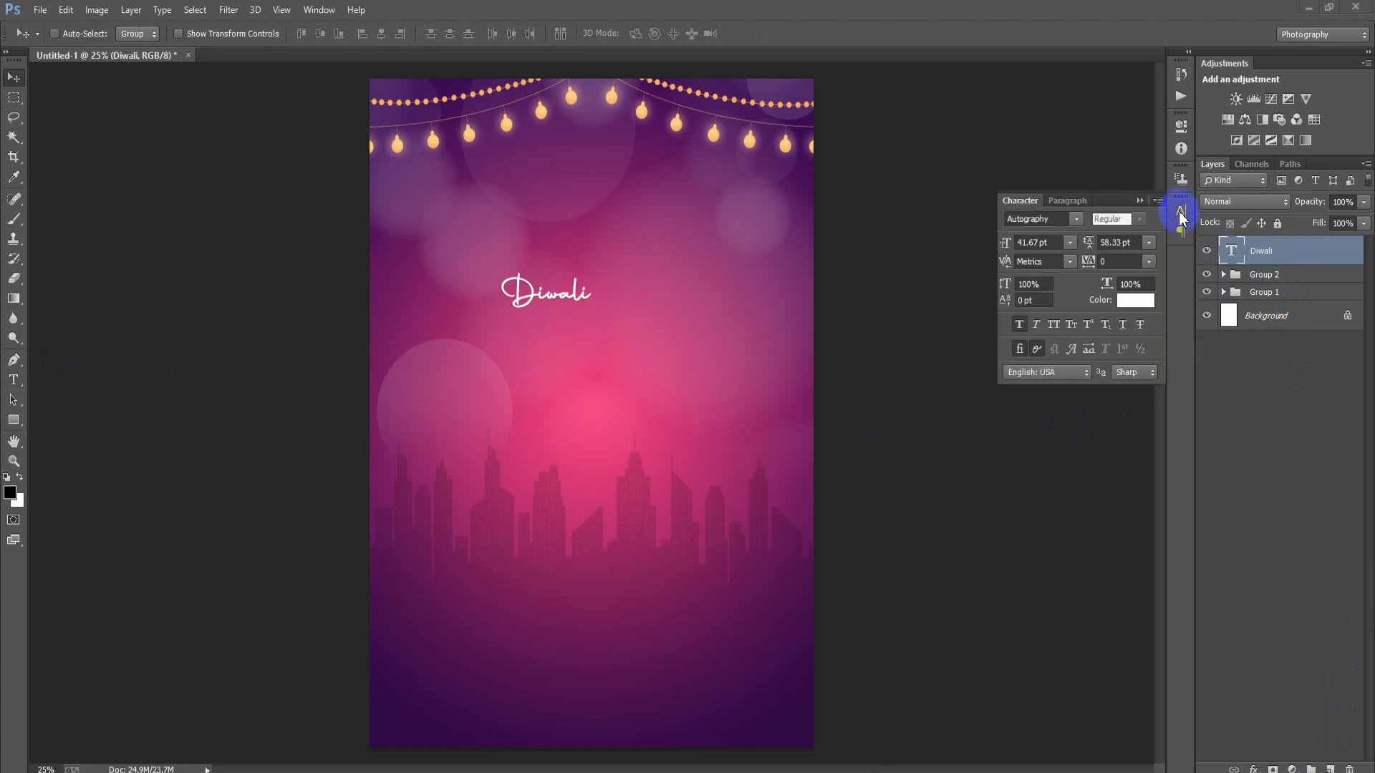
pyautogui.click(1045, 218)
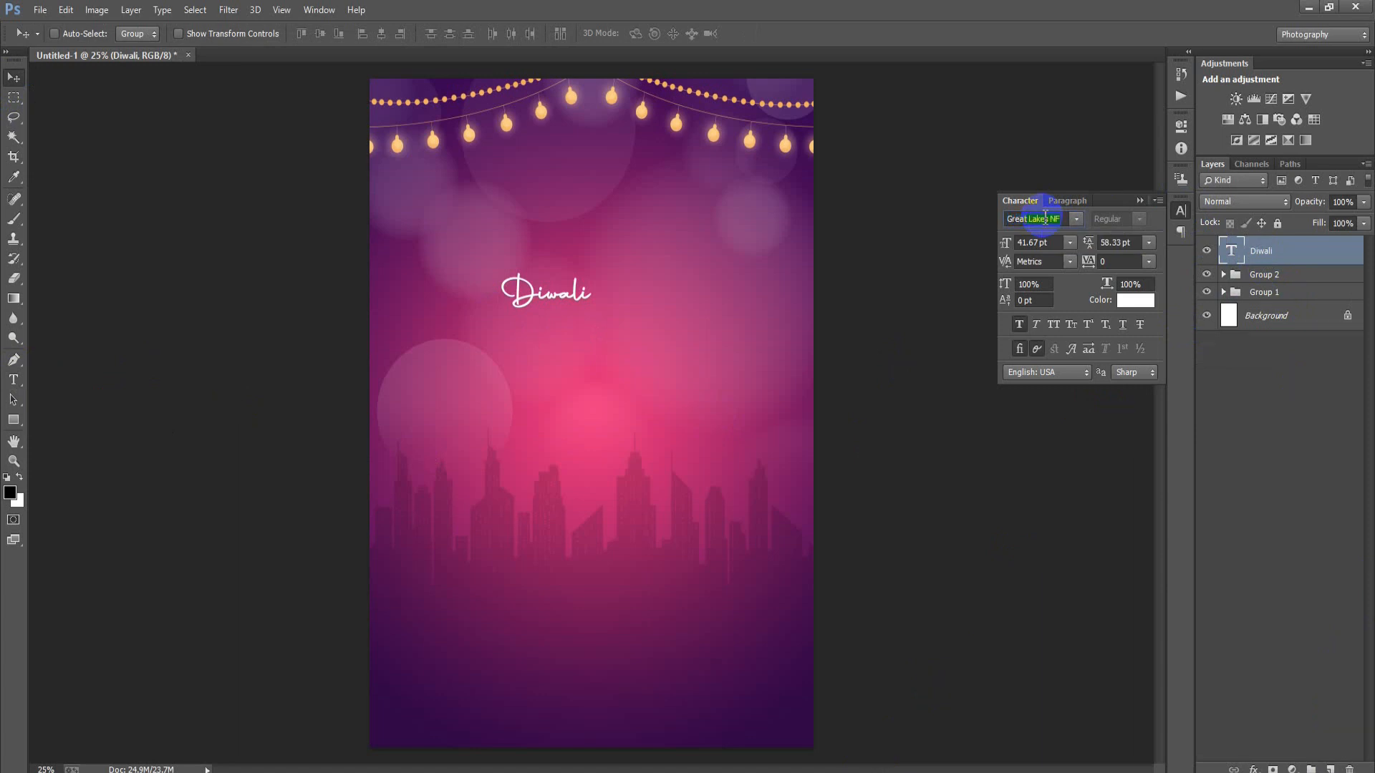
pyautogui.write('Great Vibes')
pyautogui.press('Return')
# - Enlarge the Diwali text to about 455% below the string lights and centre it horizontally against the Background layer
pyautogui.hotkey('ctrl', 't')
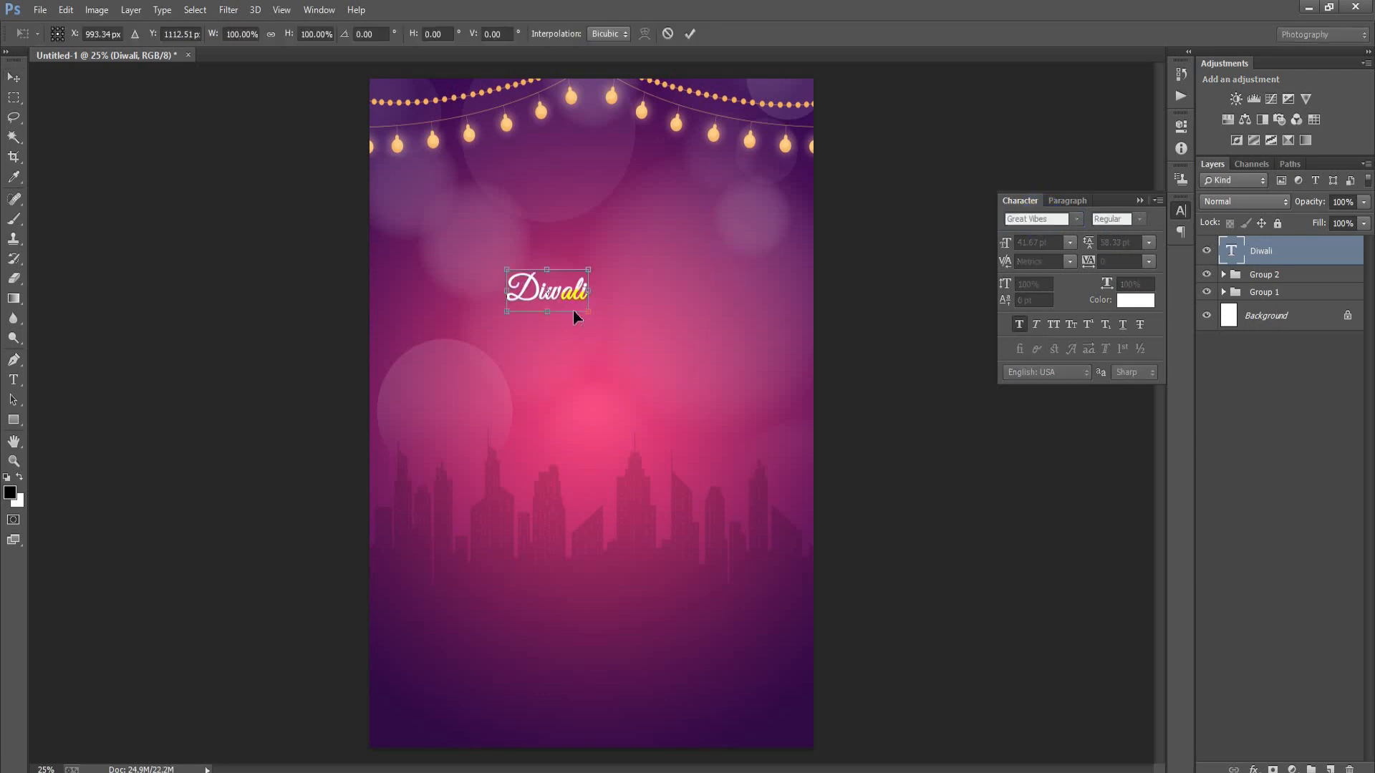
pyautogui.moveTo(596, 323); pyautogui.dragTo(722, 368)
pyautogui.moveTo(662, 300); pyautogui.dragTo(695, 290)
pyautogui.moveTo(755, 353); pyautogui.dragTo(767, 356)
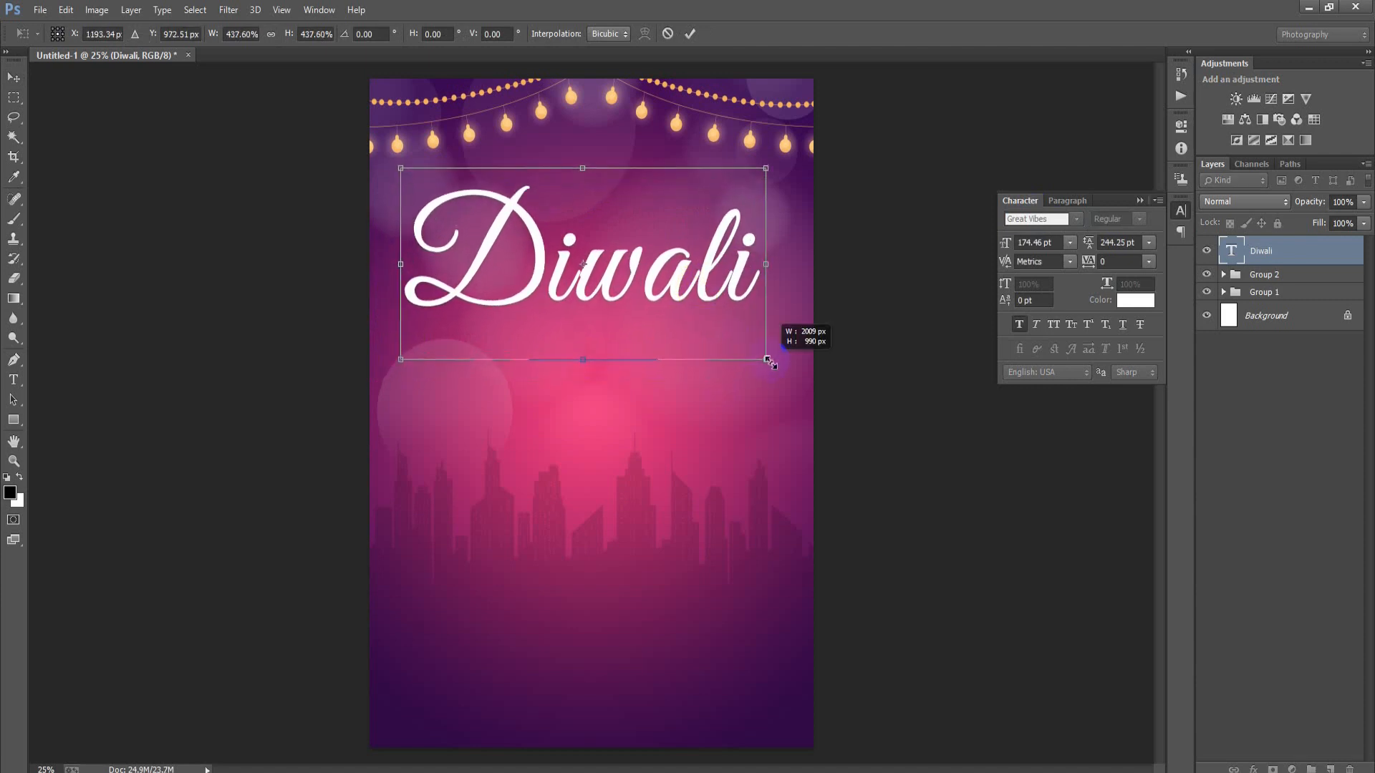
pyautogui.moveTo(724, 313); pyautogui.dragTo(729, 316)
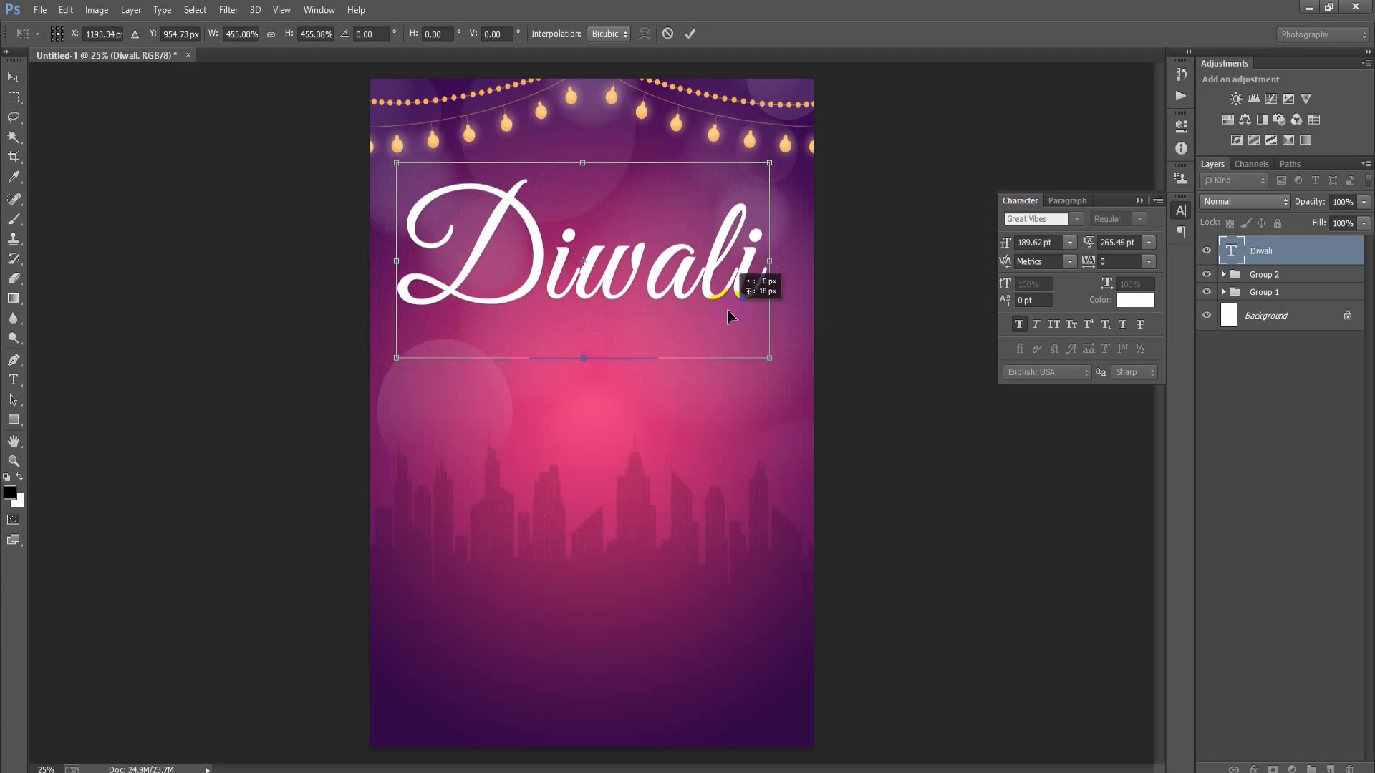
pyautogui.click(690, 34)
pyautogui.keyDown('ctrl'); pyautogui.click(1268, 315); pyautogui.keyUp('ctrl')
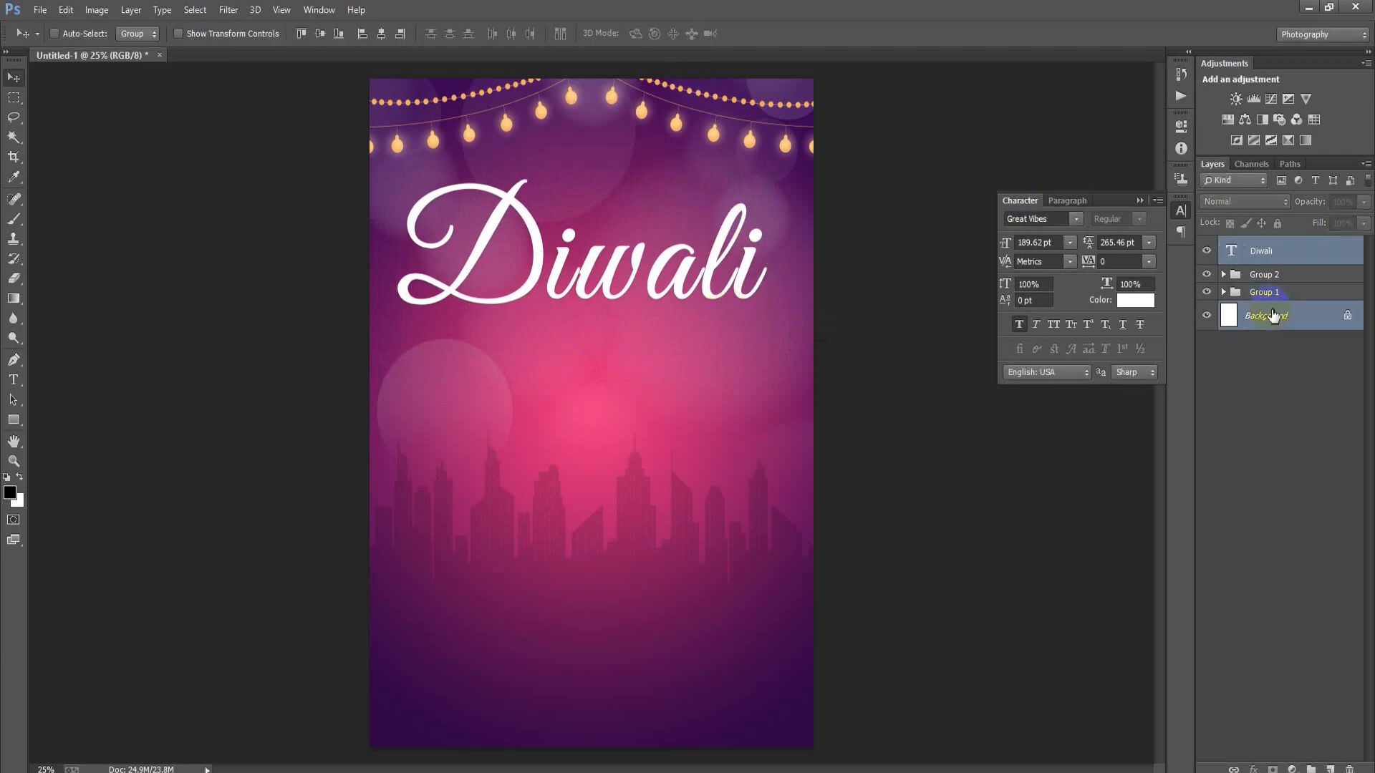
pyautogui.click(382, 34)
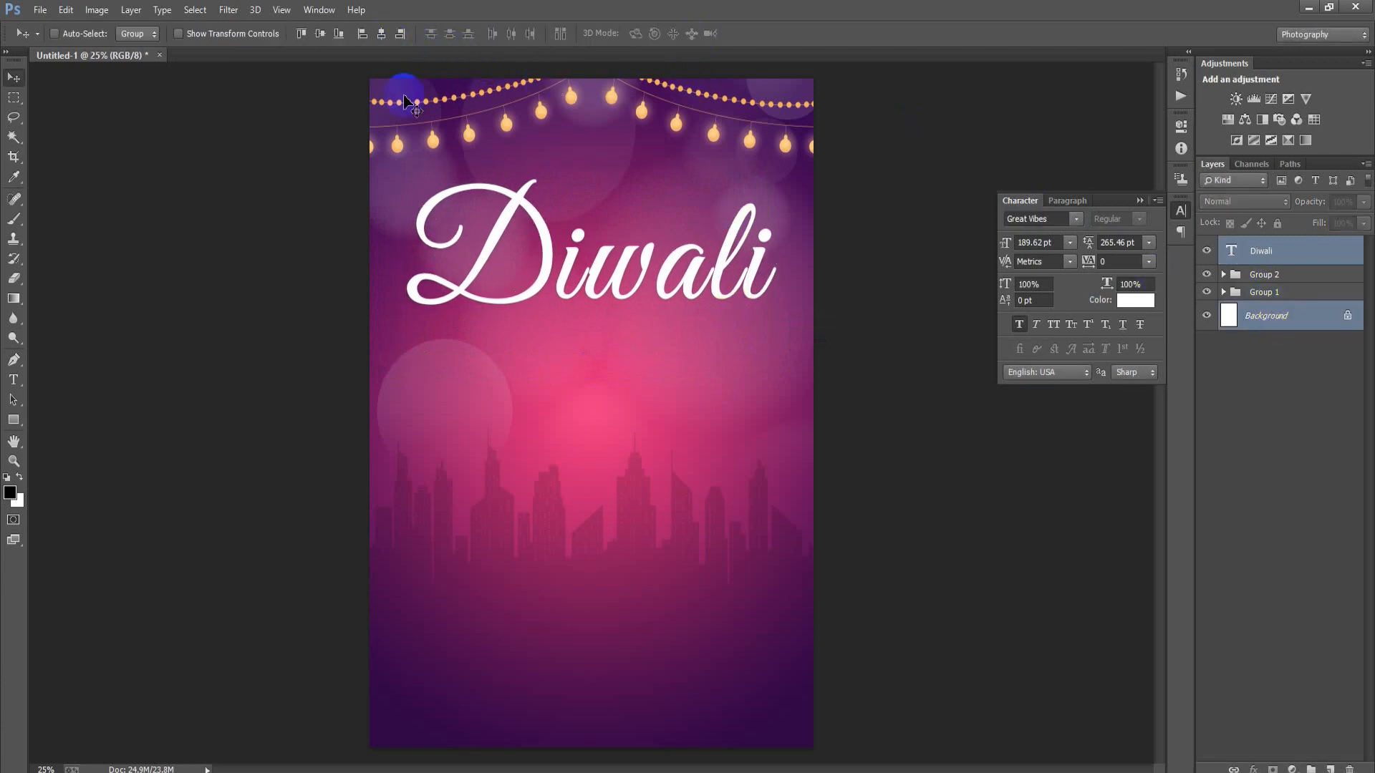
# - Add a Gradient Overlay to the Diwali text and set the gradient's end color stop at 100% to FF544F
pyautogui.click(1260, 258)
pyautogui.doubleClick(1325, 259)
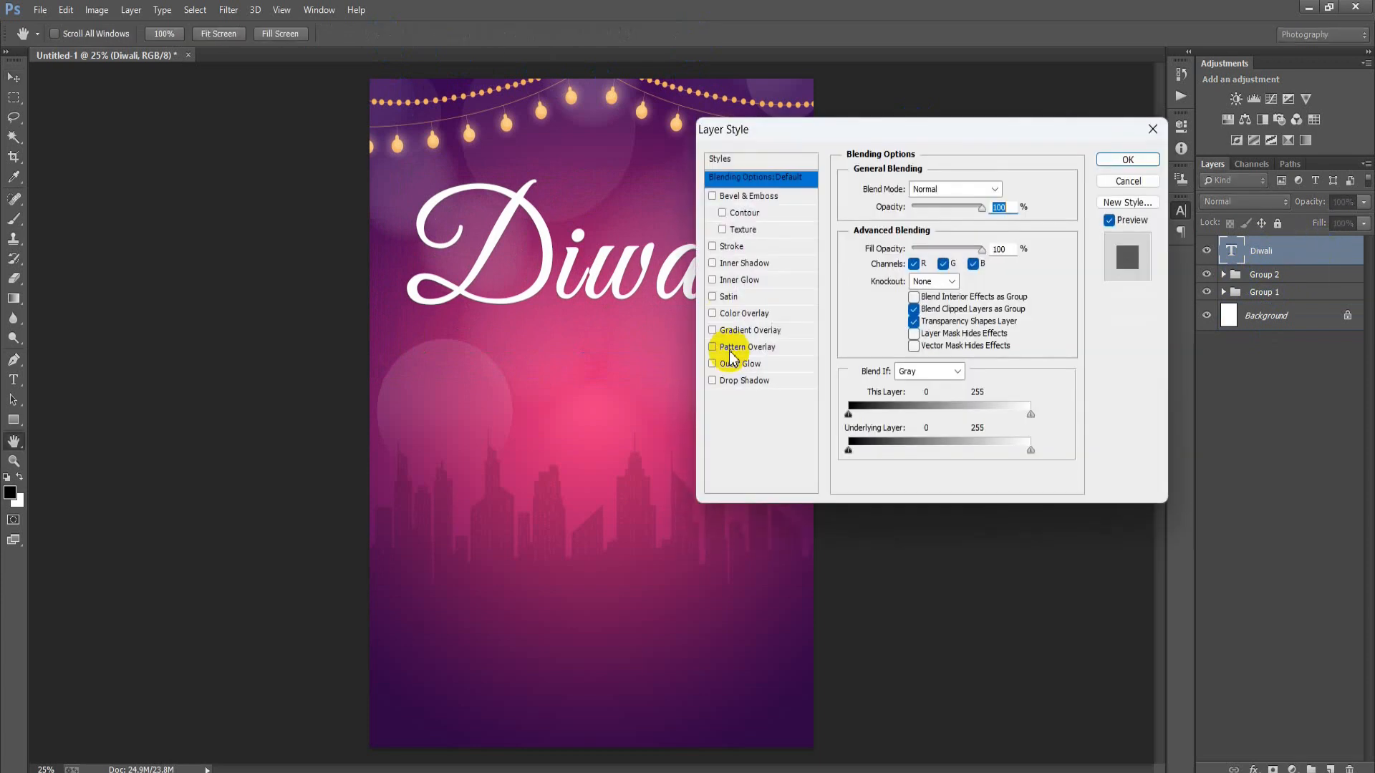
pyautogui.click(735, 337)
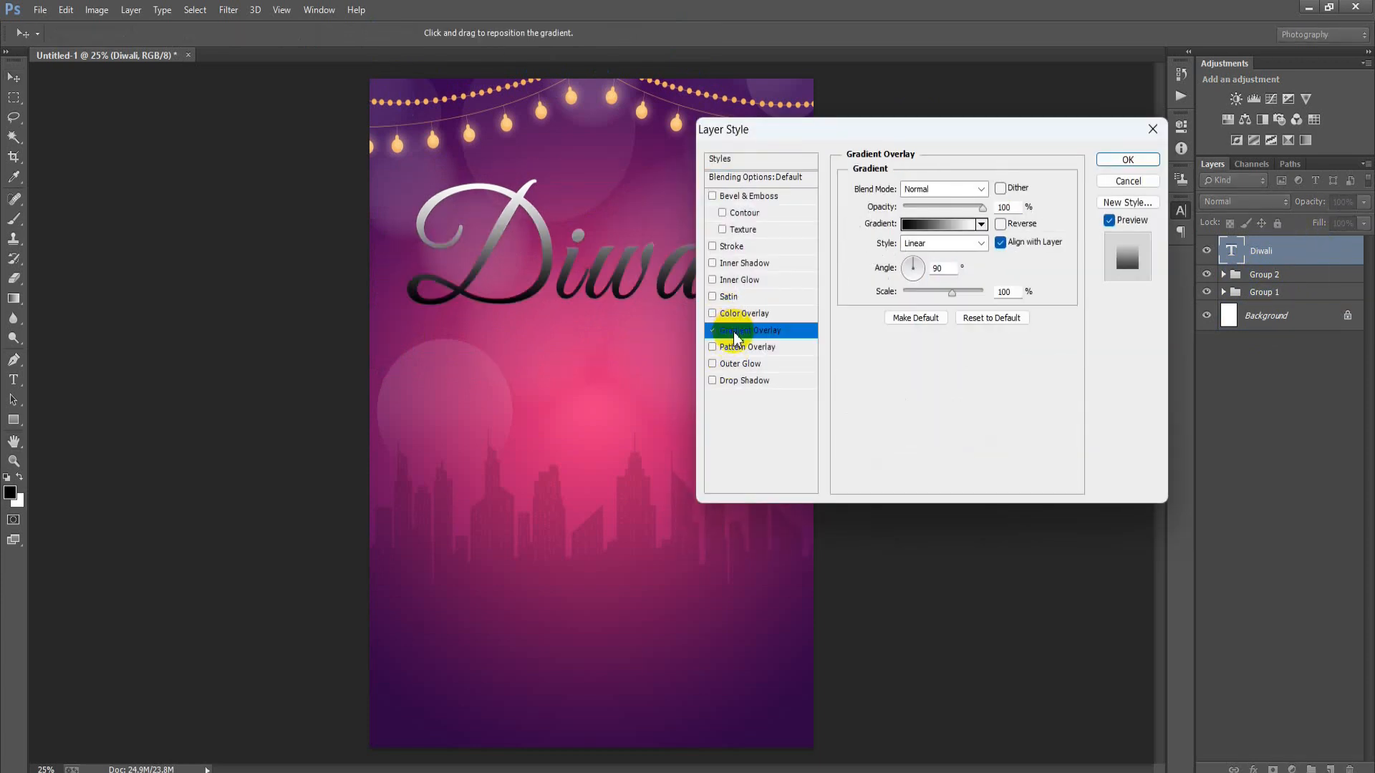
pyautogui.click(929, 222)
pyautogui.click(822, 405)
pyautogui.click(617, 467)
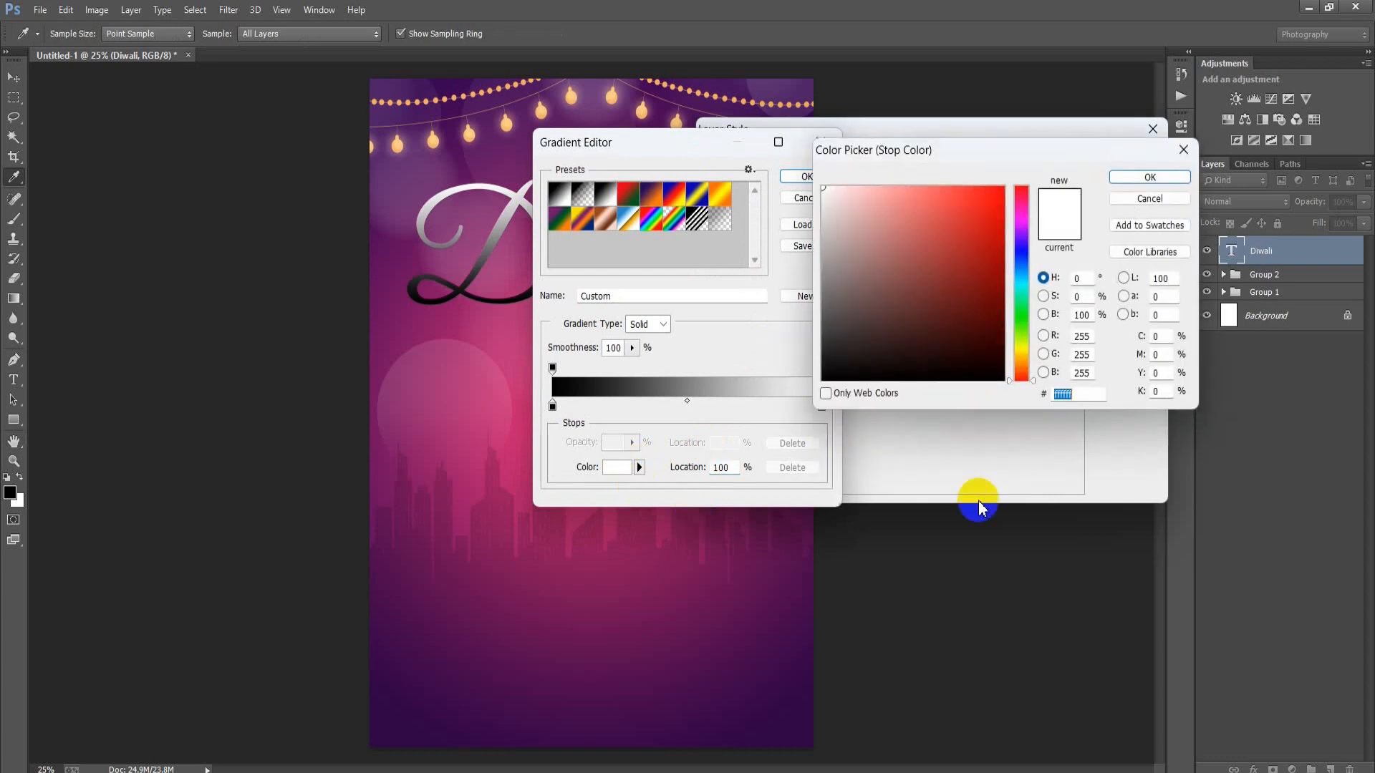
pyautogui.moveTo(1082, 392); pyautogui.dragTo(1026, 395)
pyautogui.write('FF5')
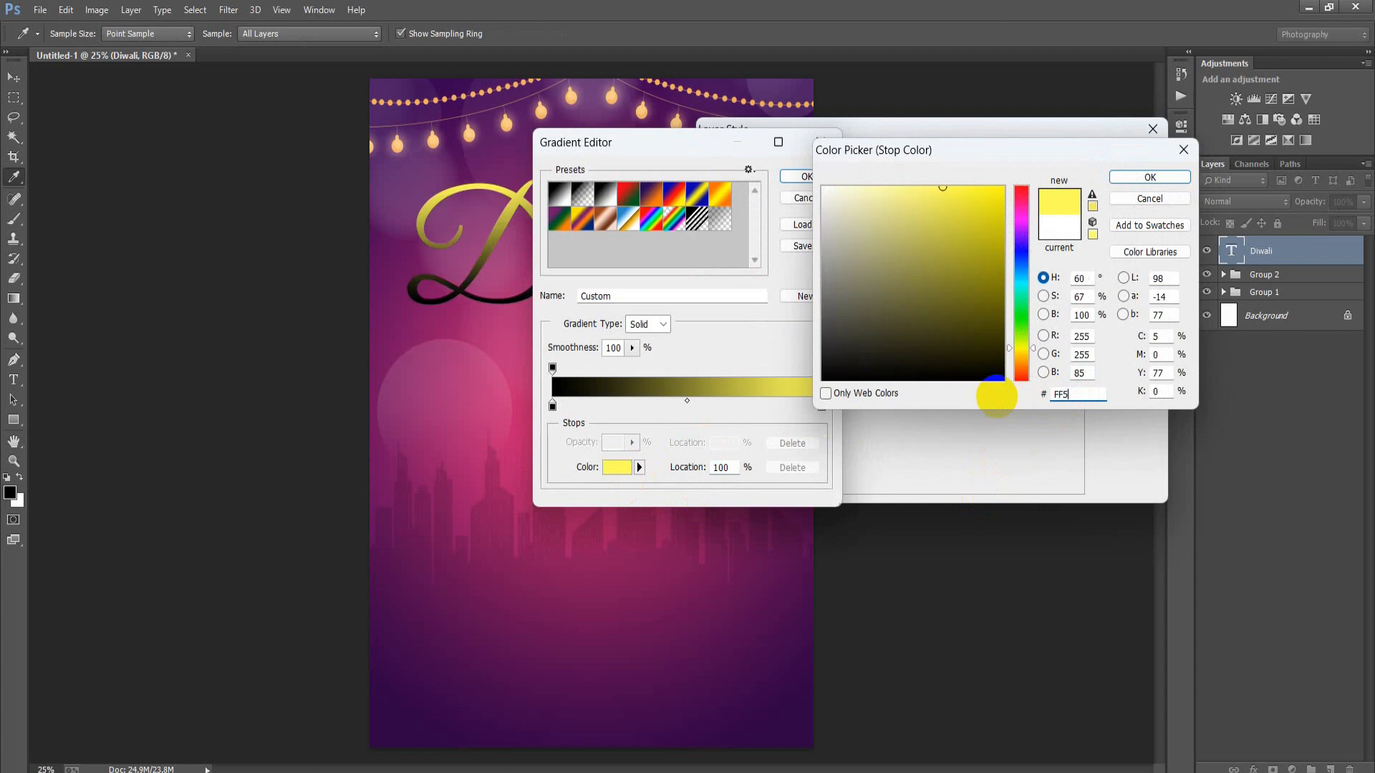
pyautogui.write('444F')
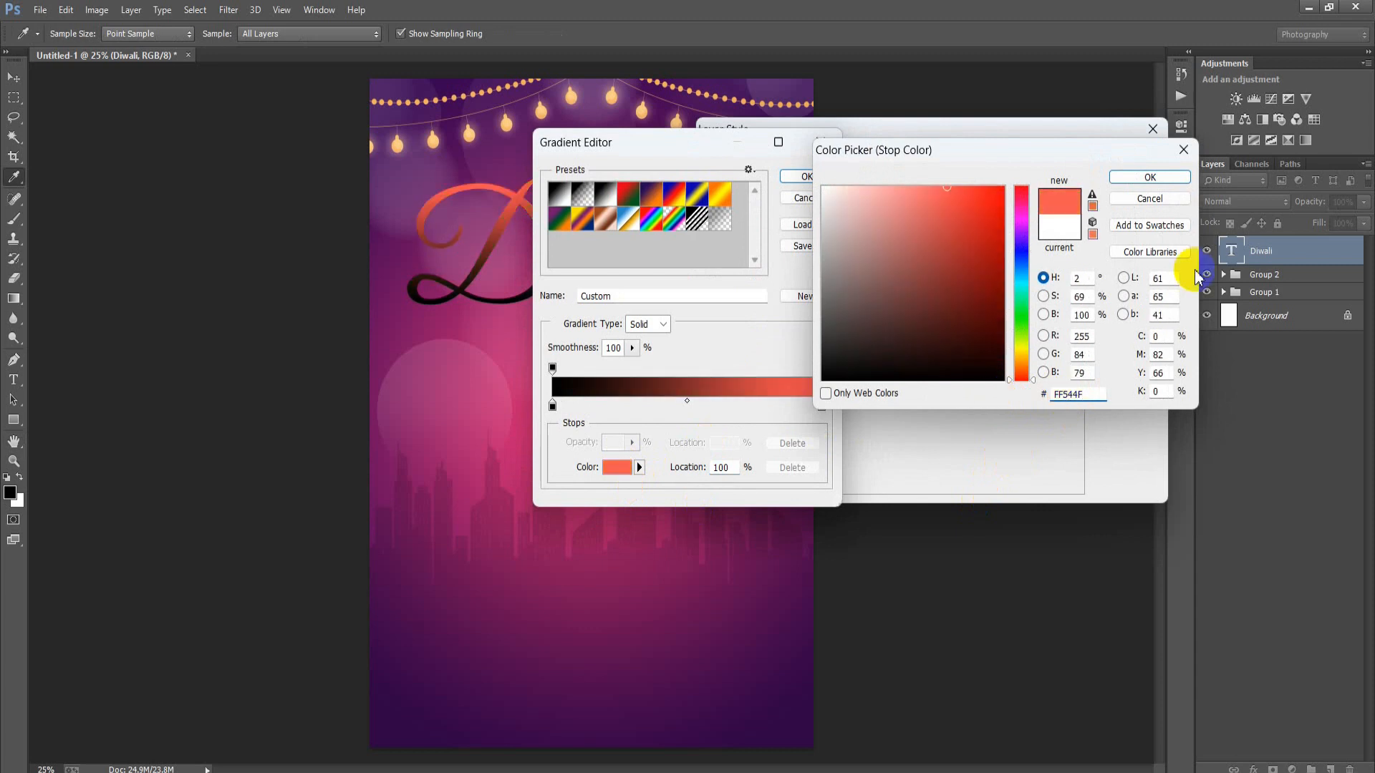
pyautogui.click(1149, 177)
# - Set the gradient's start color stop at 0% to FAD126 and accept the edited gradient
pyautogui.click(552, 407)
pyautogui.click(611, 472)
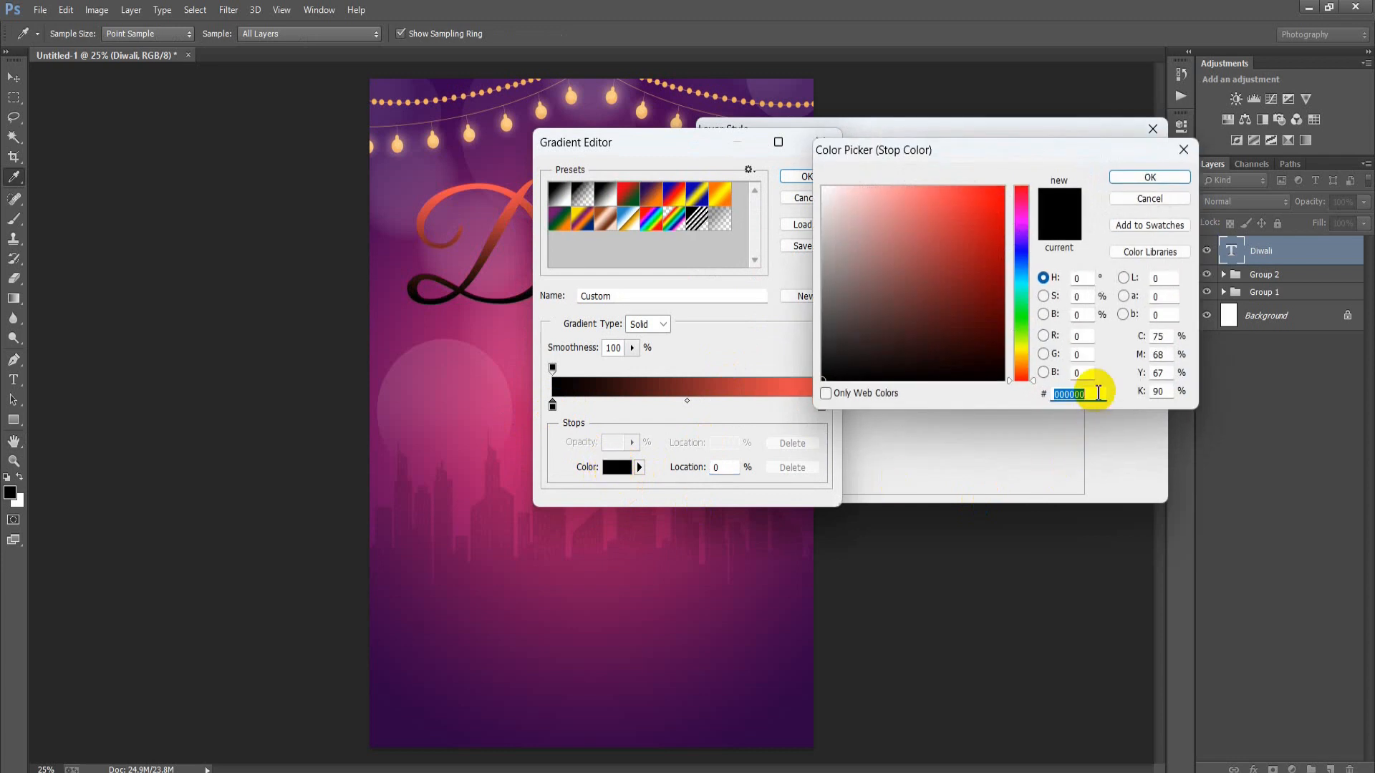
pyautogui.write('F')
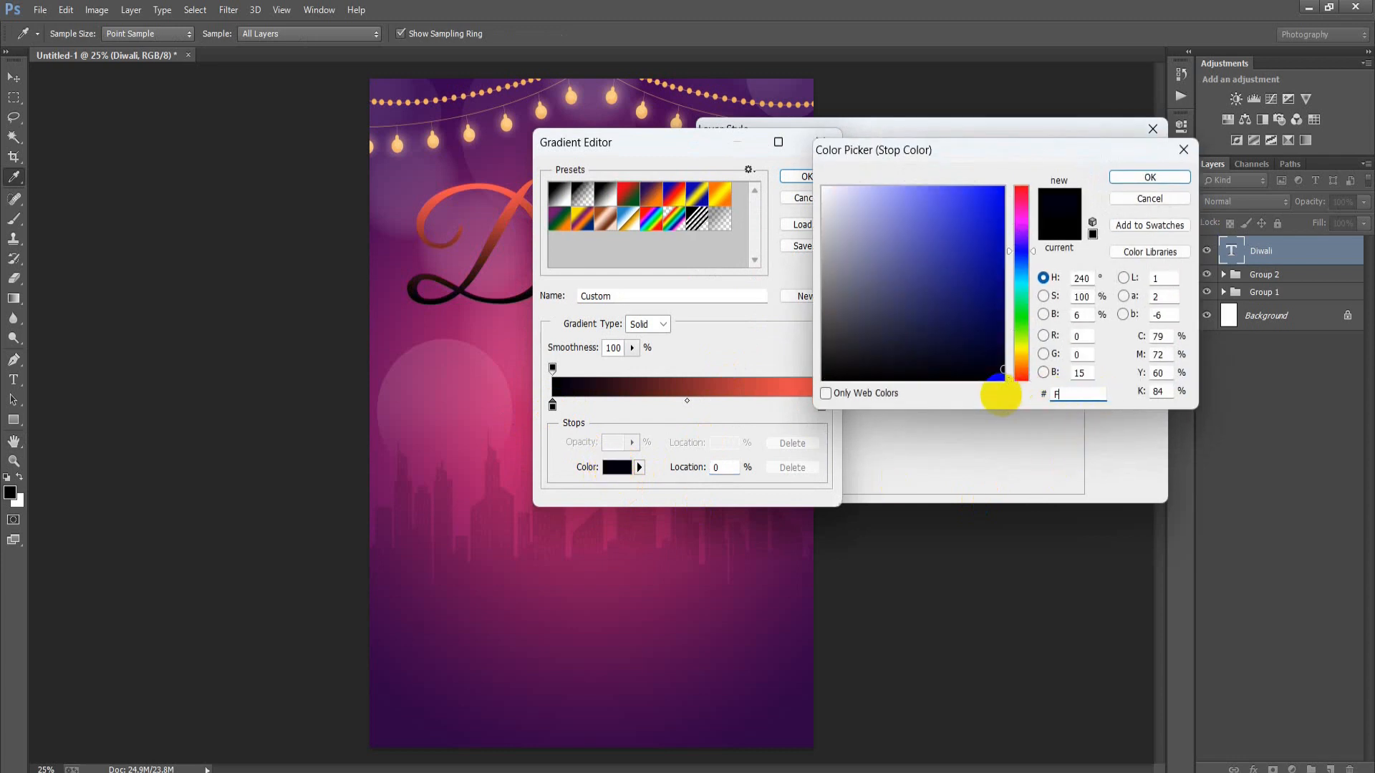
pyautogui.write('AD126')
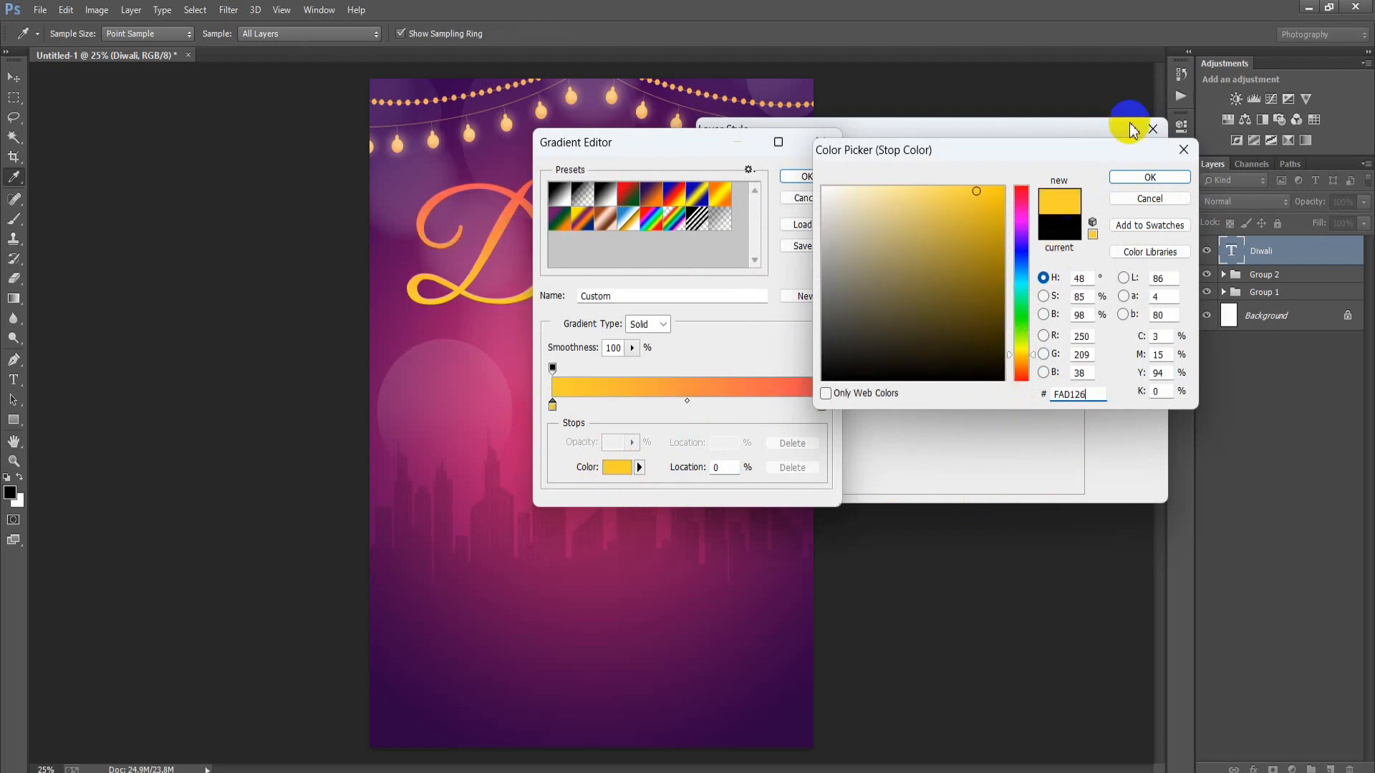
pyautogui.click(1149, 177)
pyautogui.click(807, 176)
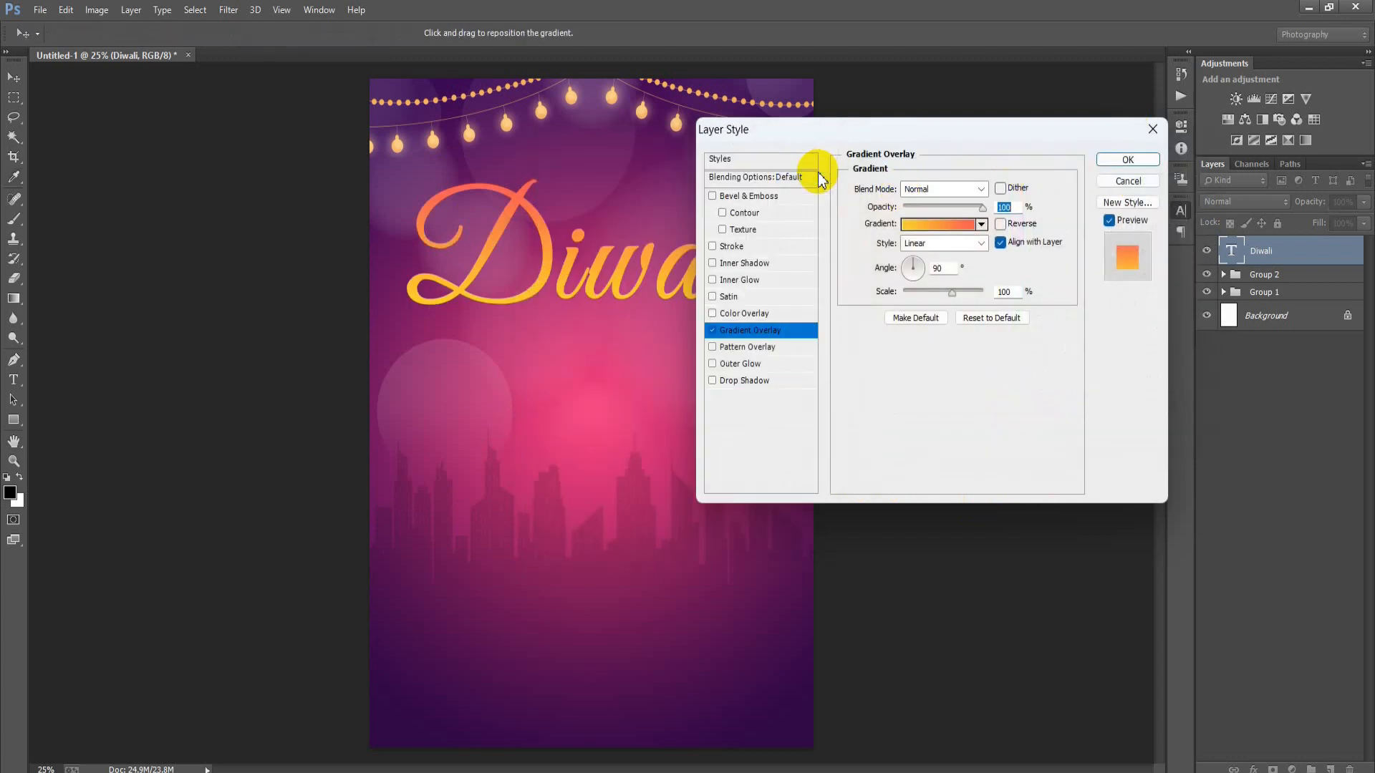
# - Set the Diwali text's gradient overlay angle to -171° and its scale to 150%
pyautogui.click(943, 267)
pyautogui.write('-')
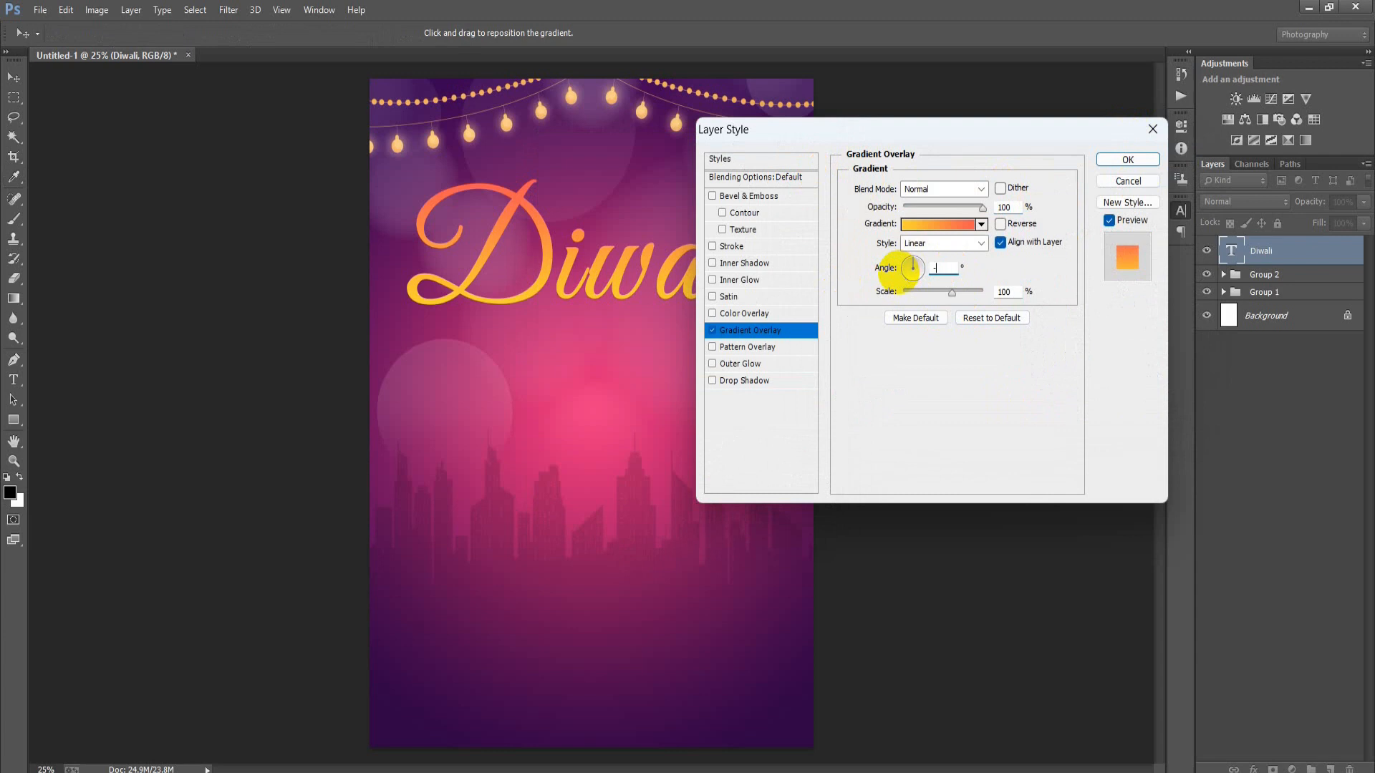
pyautogui.write('171')
pyautogui.moveTo(952, 293); pyautogui.dragTo(1001, 293)
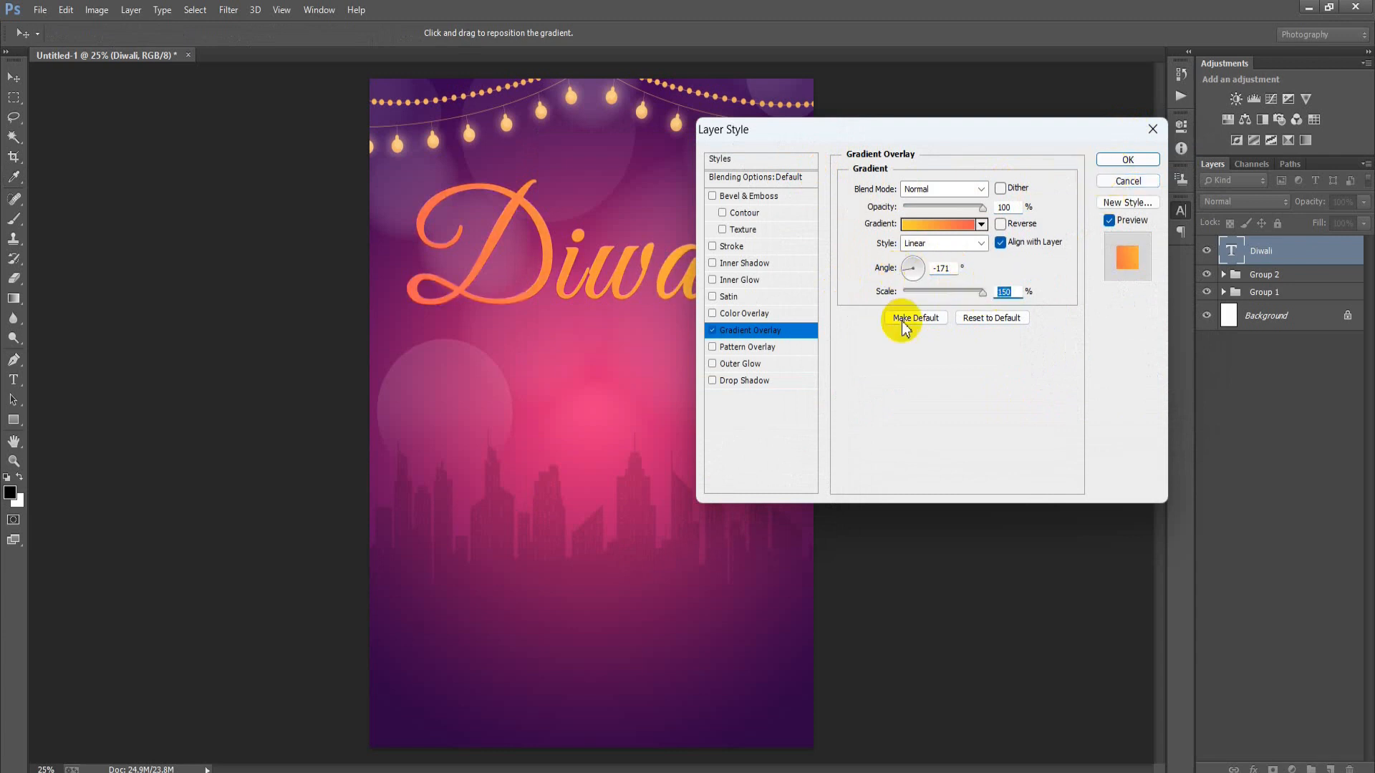
# - Add a Drop Shadow with 14 px distance and 59 px size plus a thin black outside Stroke to the Diwali text
pyautogui.click(744, 380)
pyautogui.moveTo(904, 256); pyautogui.dragTo(916, 263)
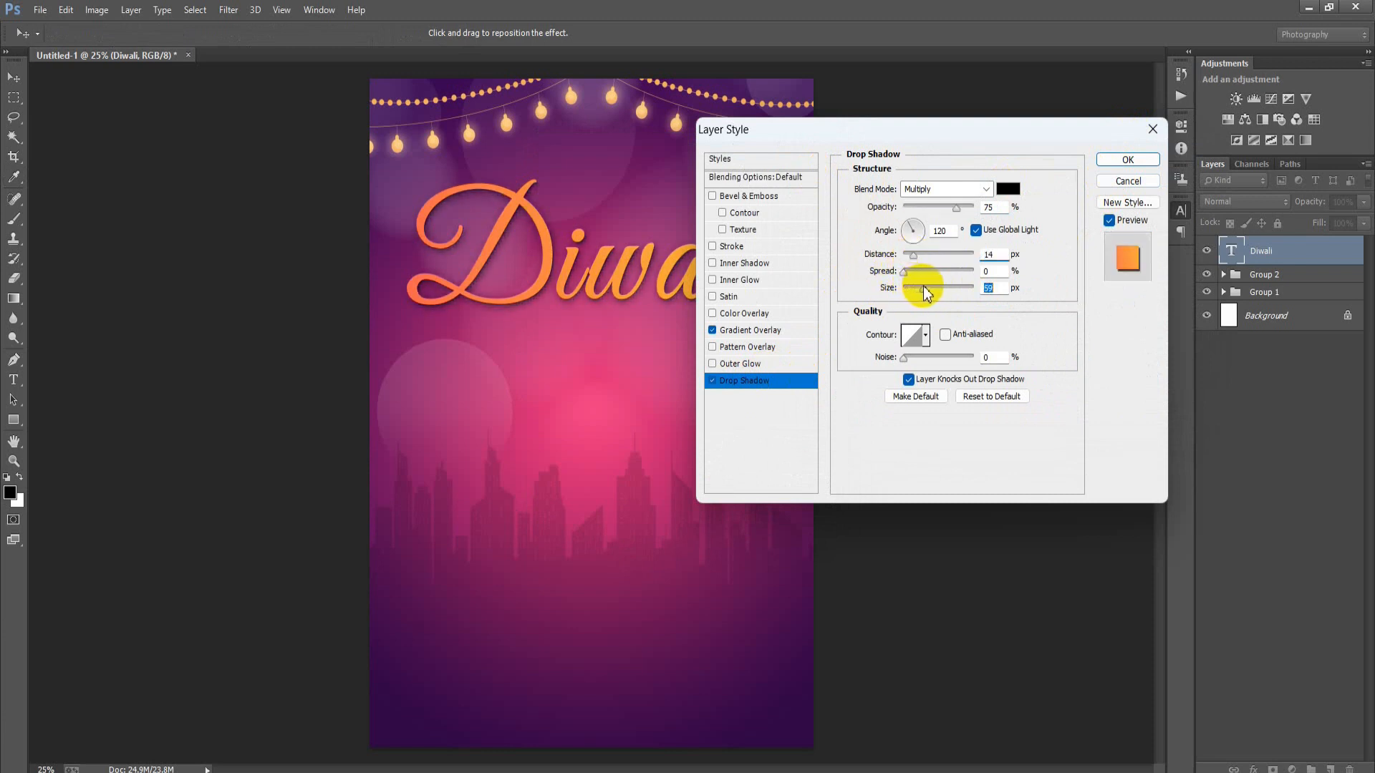
pyautogui.click(731, 247)
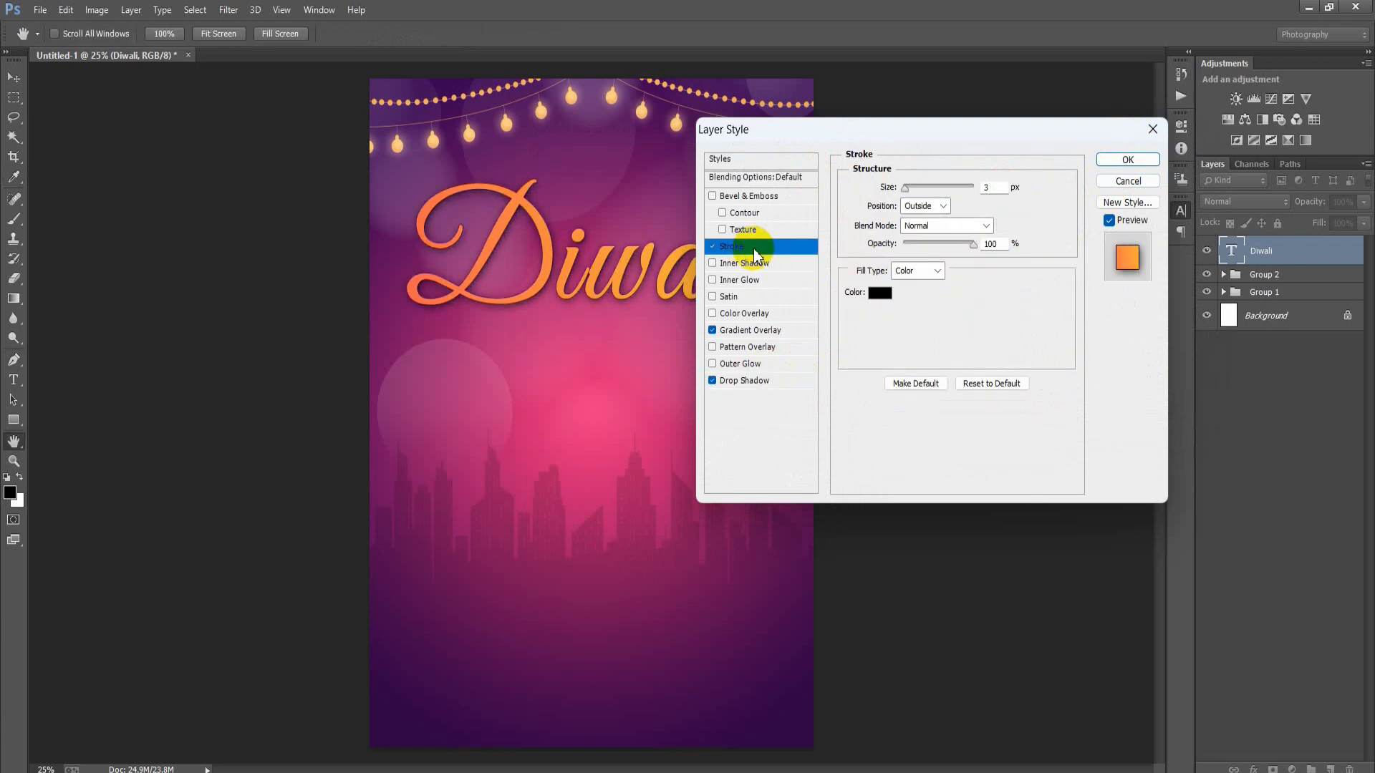
pyautogui.moveTo(906, 192); pyautogui.dragTo(911, 195)
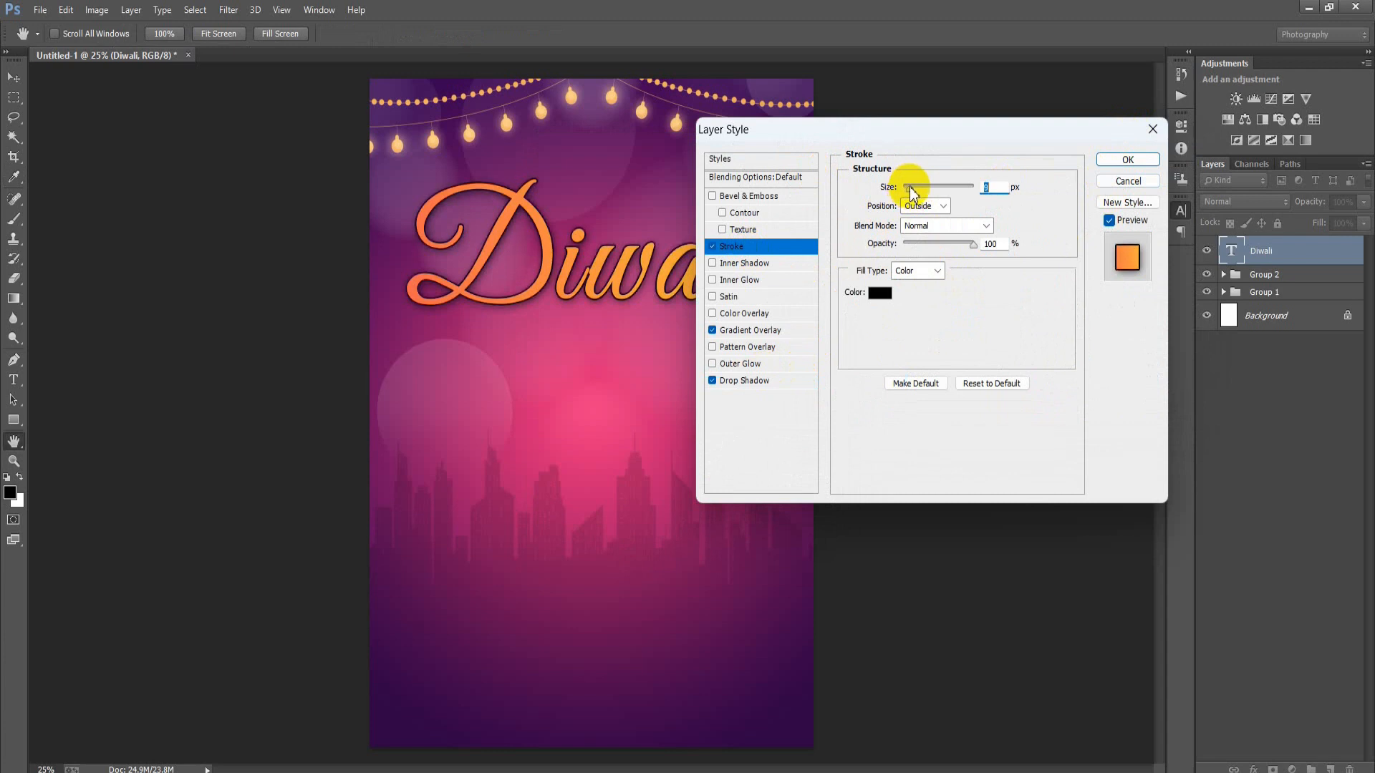
# - Lower the Drop Shadow opacity to about 60%, accept the layer style and collapse the Diwali layer's effects list
pyautogui.click(760, 380)
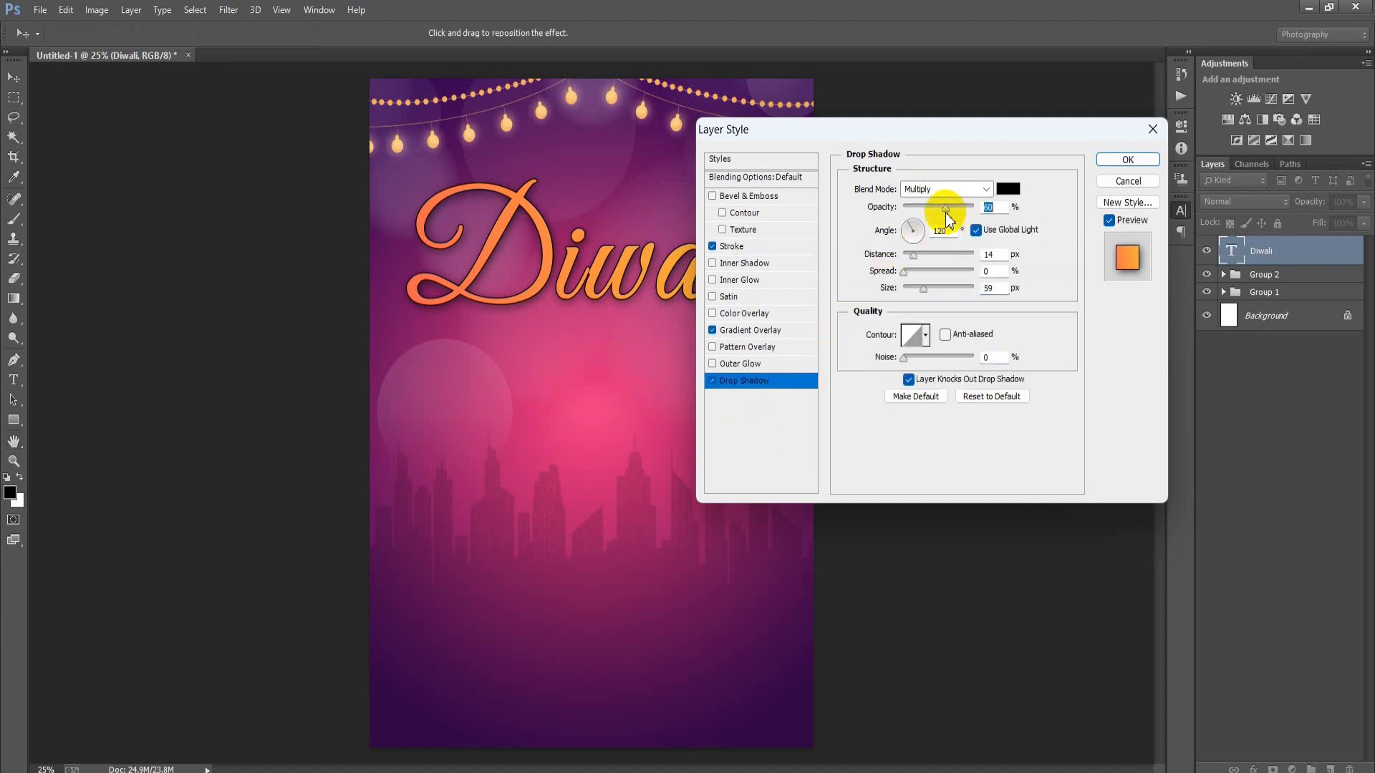
pyautogui.click(1121, 159)
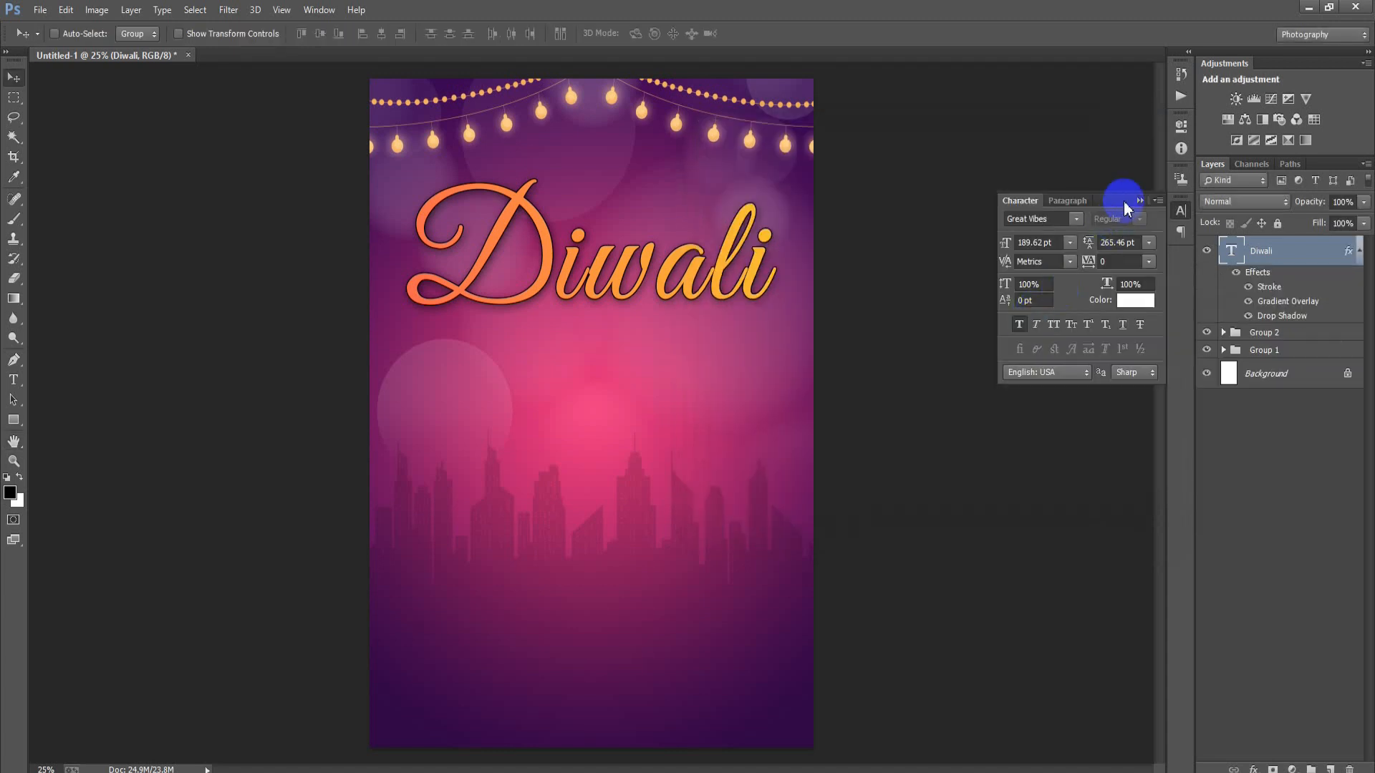
pyautogui.click(1140, 201)
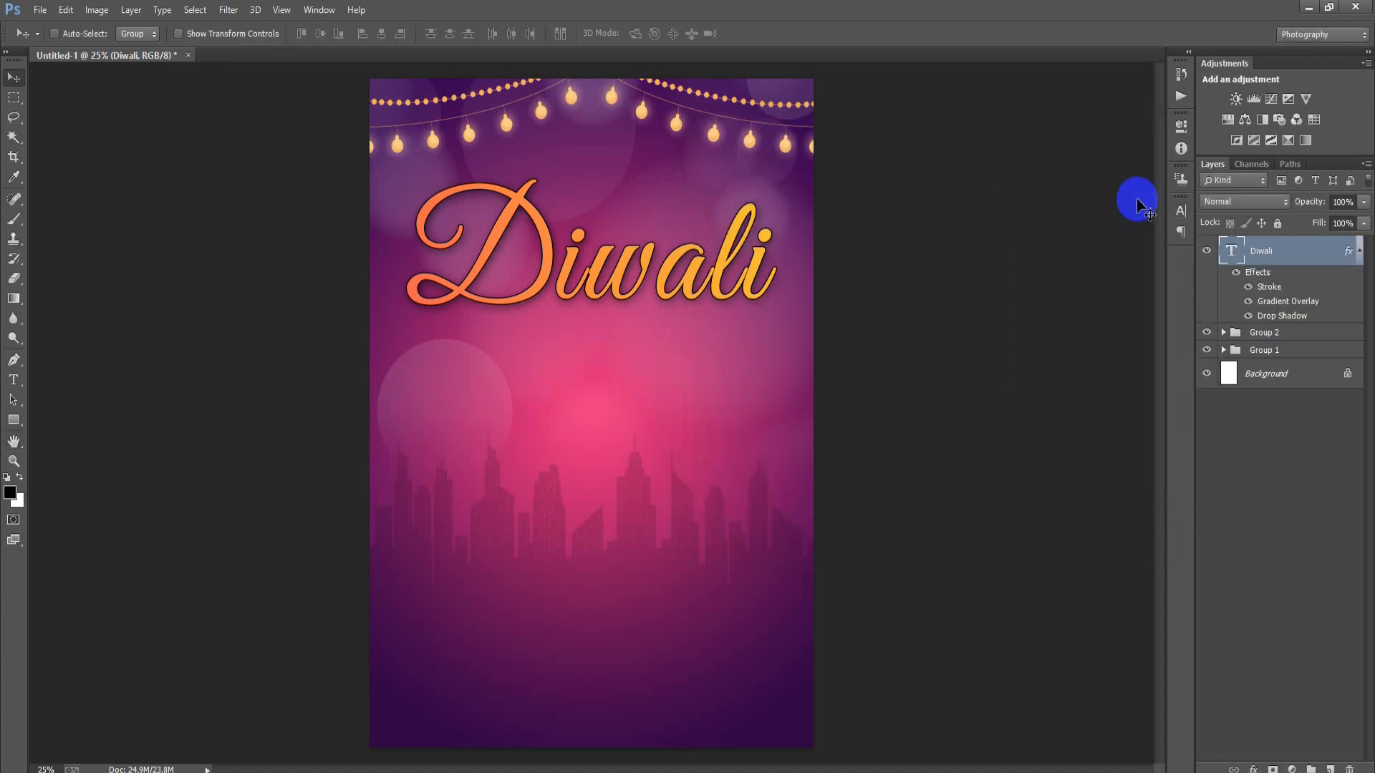
pyautogui.click(1359, 251)
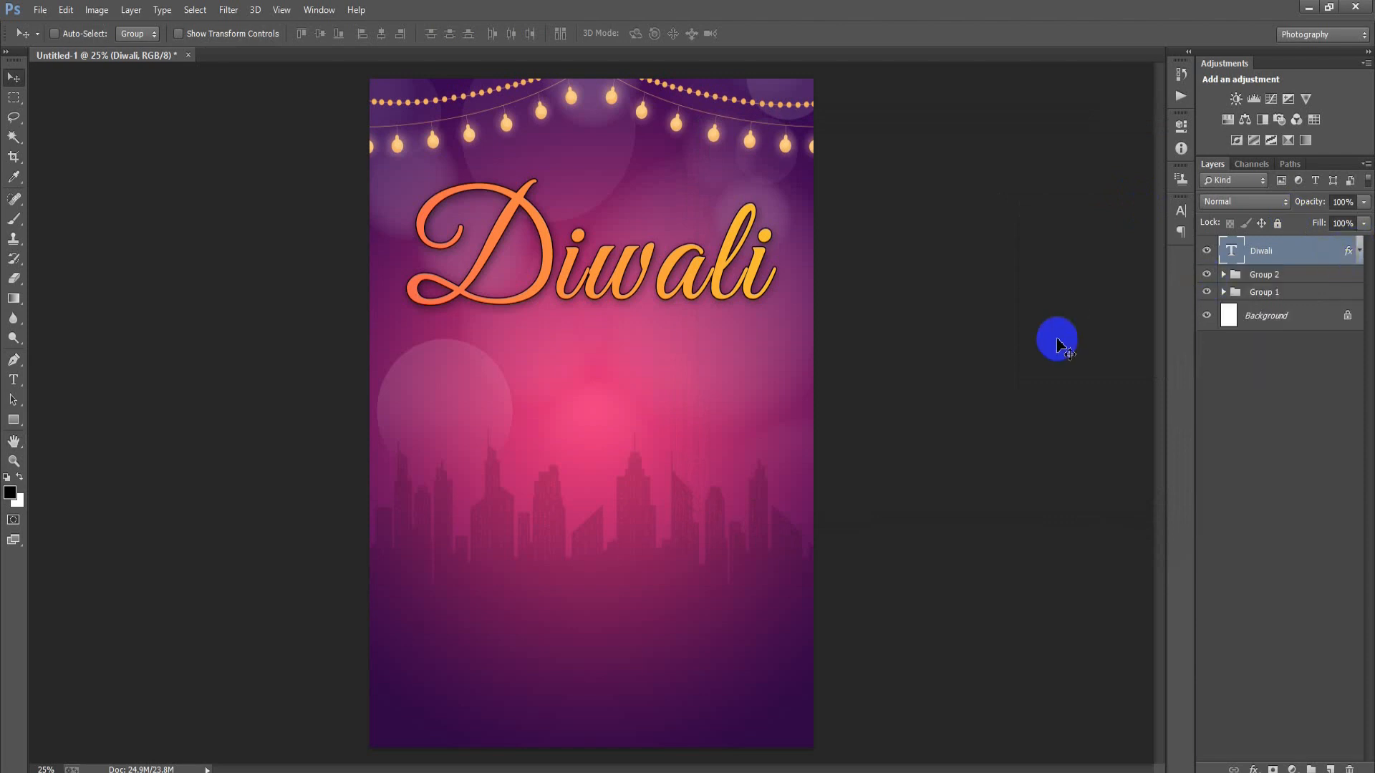
# - Add the white text "Happy" on a new layer in the middle of the poster
pyautogui.click(1330, 770)
pyautogui.click(9, 379)
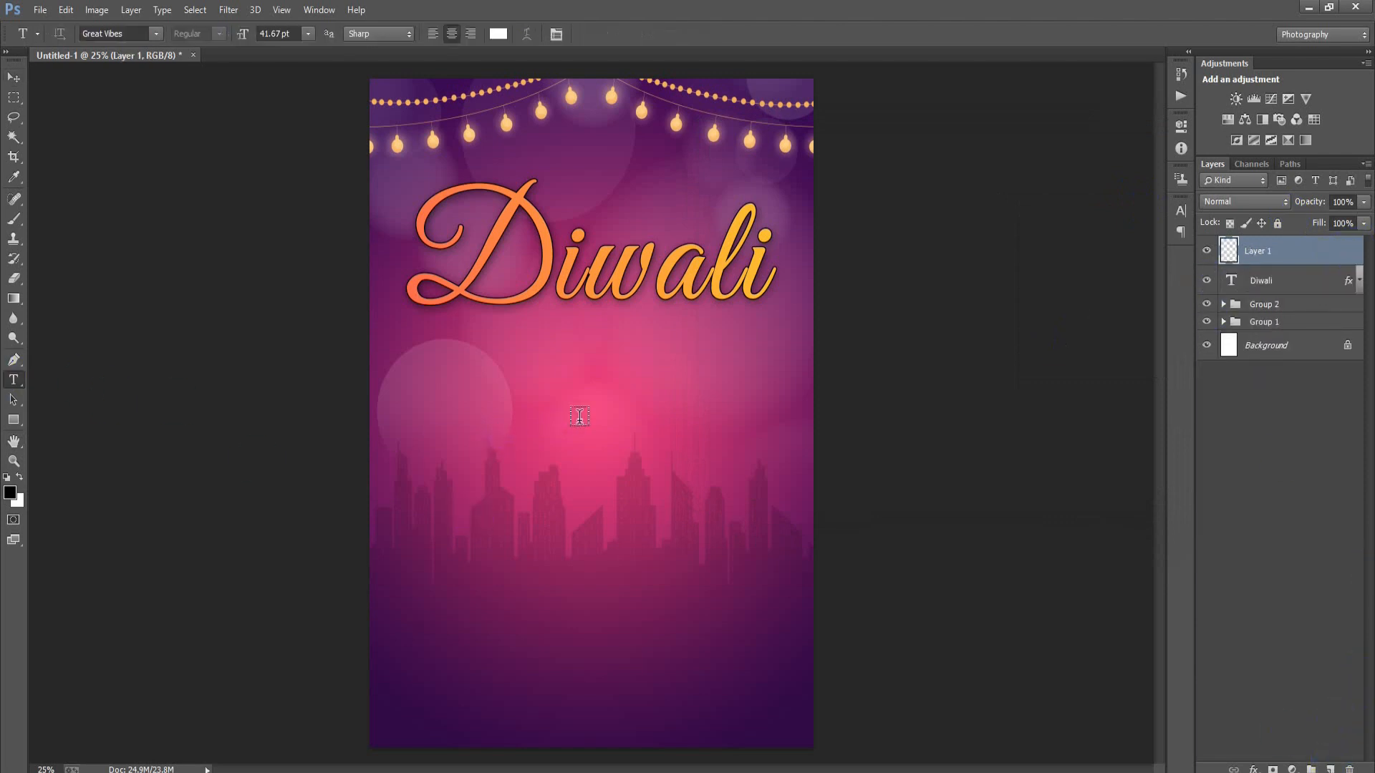
pyautogui.click(701, 453)
pyautogui.write('Happy')
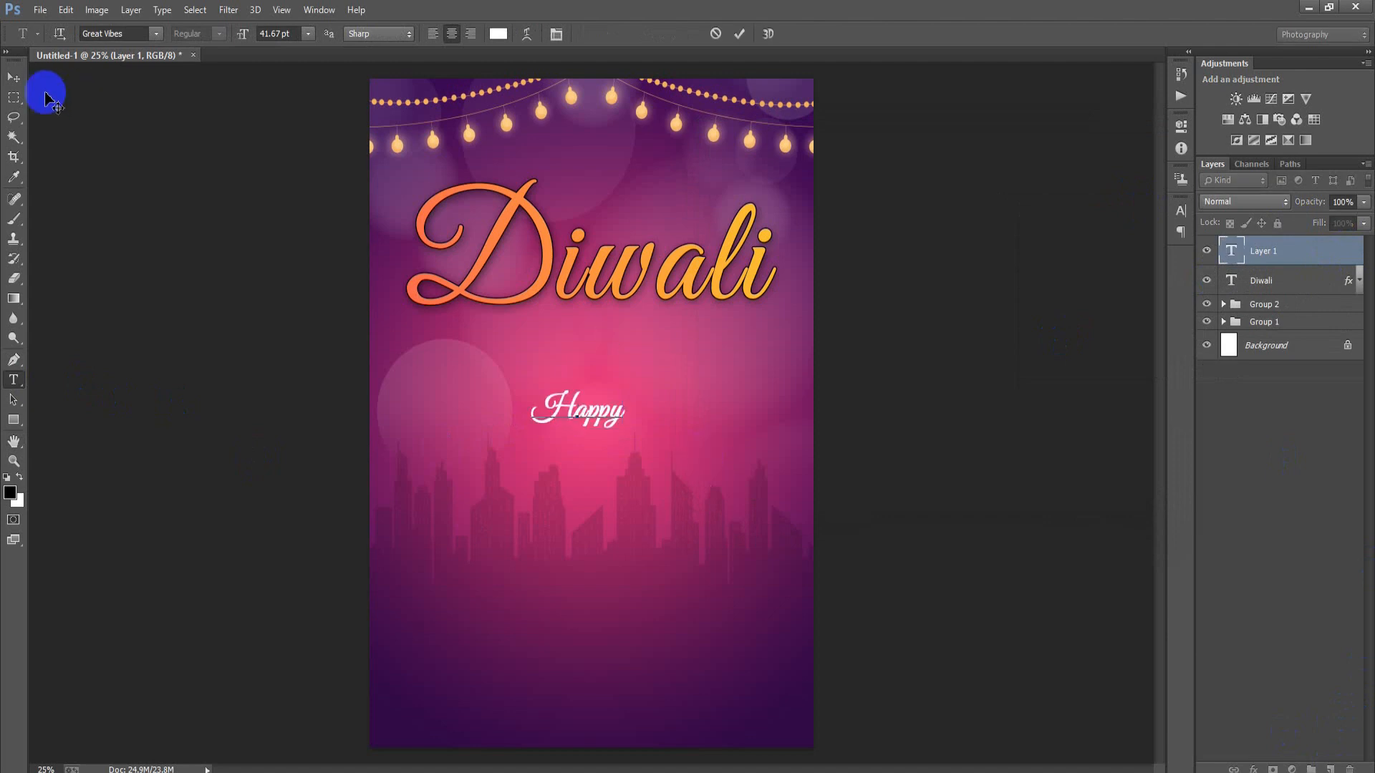
pyautogui.click(17, 80)
# - Change the font of the Happy text to Autography
pyautogui.click(1180, 210)
pyautogui.click(1049, 221)
pyautogui.write('A')
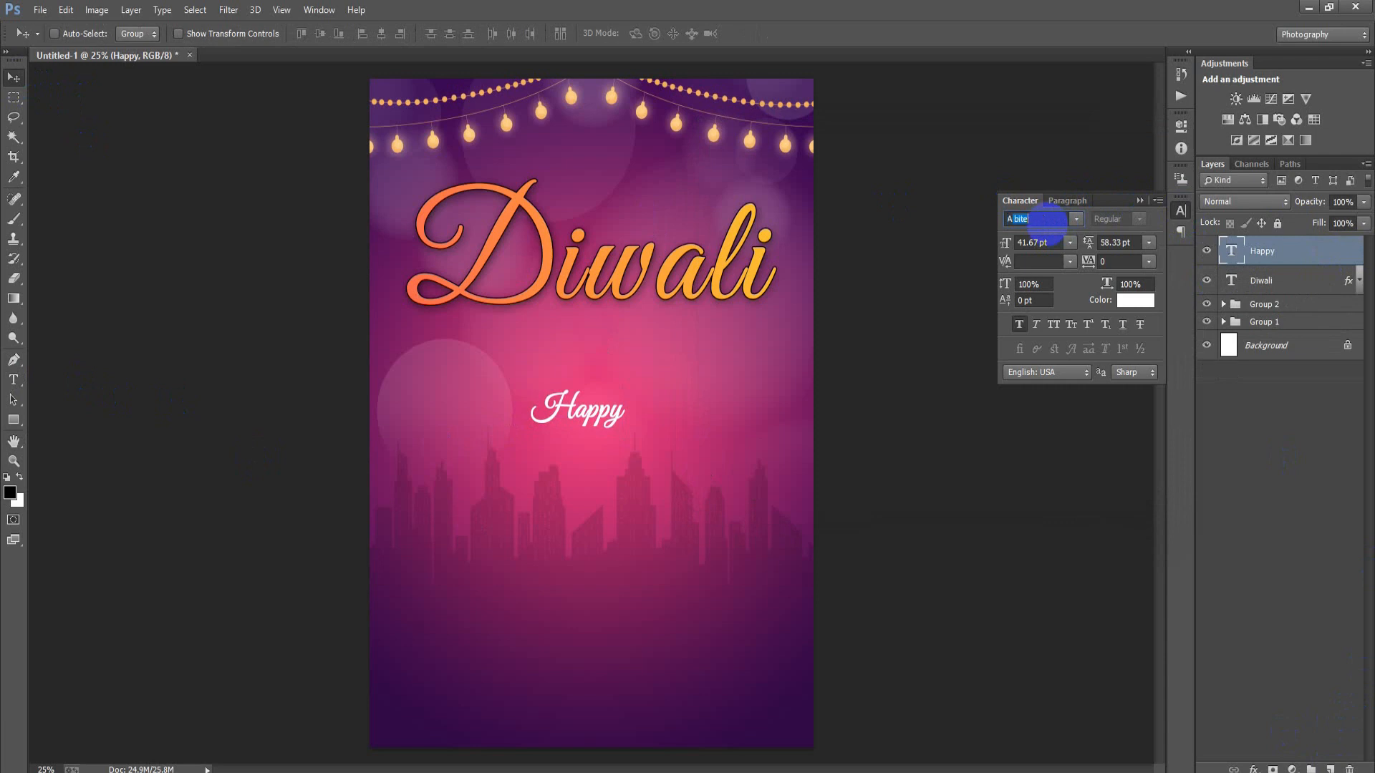
pyautogui.write('utography')
pyautogui.press('Return')
pyautogui.click(853, 358)
# - Move the Happy text above the middle letters of Diwali and enlarge it to about 57 pt
pyautogui.moveTo(608, 420); pyautogui.dragTo(697, 224)
pyautogui.hotkey('ctrl', 't')
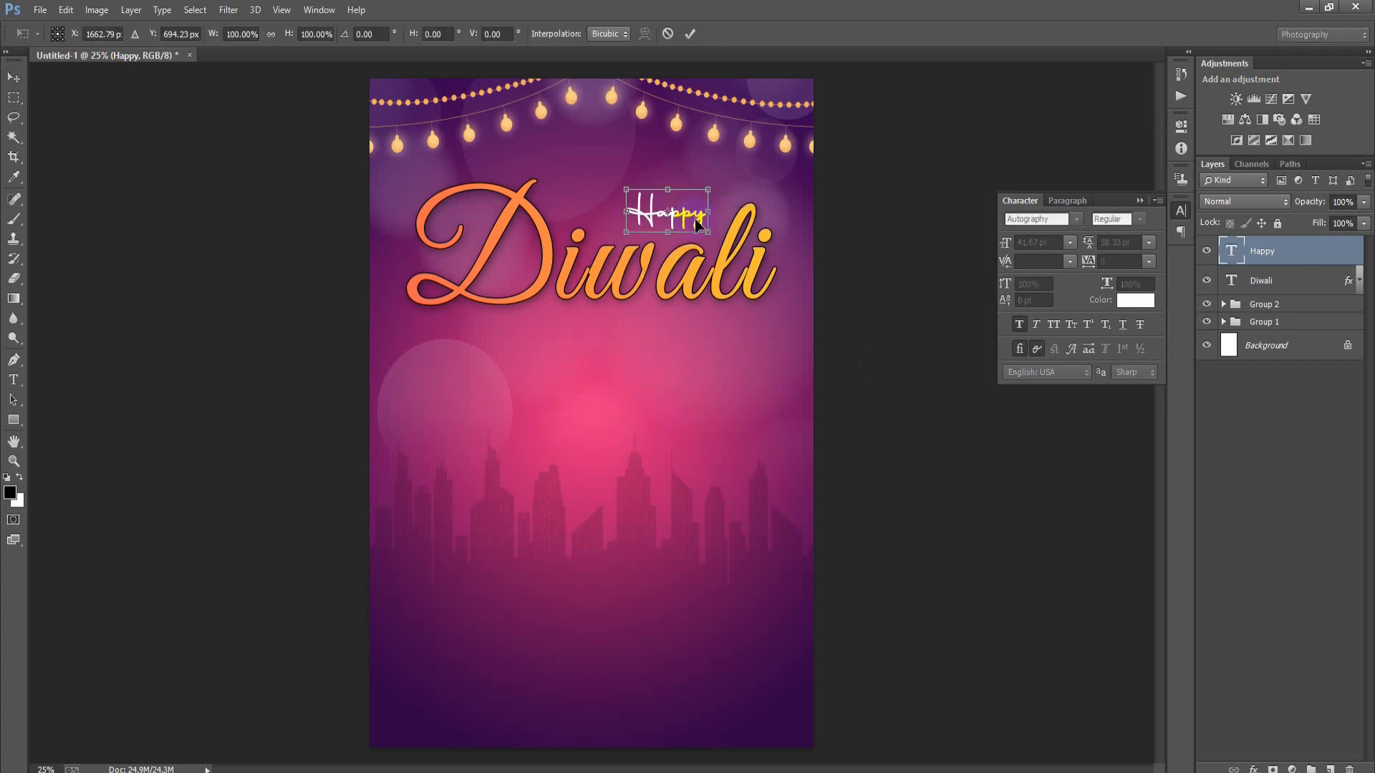
pyautogui.moveTo(708, 232)
pyautogui.mouseDown()
pyautogui.moveTo(732, 235)
pyautogui.moveTo(718, 242)
pyautogui.mouseUp()
pyautogui.click(689, 34)
# - Nudge the Happy text in small amounts to fit the gap between the D and the l of Diwali
pyautogui.press('Down')
pyautogui.press('Down')
pyautogui.press('Down')
pyautogui.press('Down')
pyautogui.press('Down')
pyautogui.press('Down')
pyautogui.press('Down')
pyautogui.press('Down')
pyautogui.press('Down')
pyautogui.press('Down')
pyautogui.press('Down')
pyautogui.press('Down')
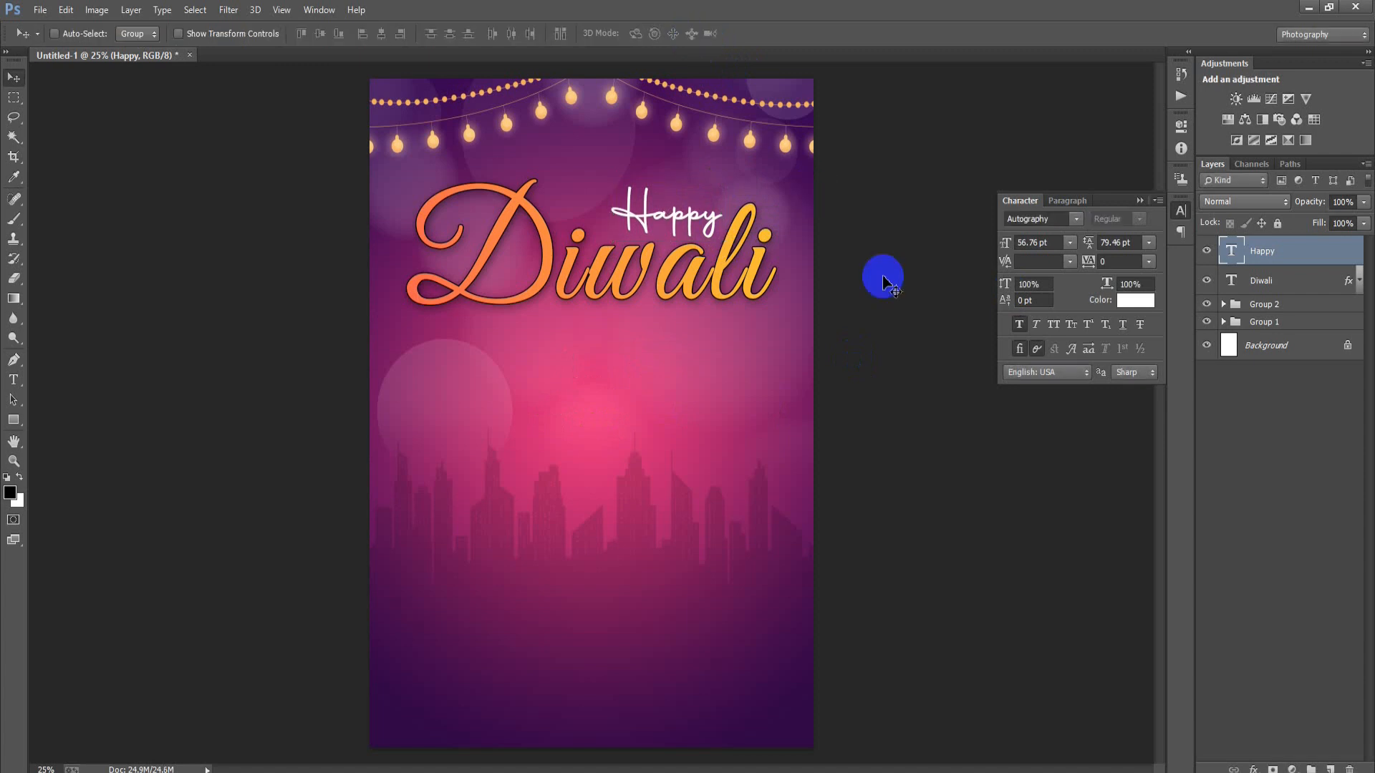
pyautogui.press('Left')
pyautogui.press('Left')
pyautogui.press('Left')
pyautogui.press('Left')
pyautogui.press('Down')
pyautogui.press('Down')
pyautogui.press('Down')
pyautogui.press('Down')
pyautogui.press('Right')
pyautogui.press('Right')
pyautogui.press('Right')
pyautogui.press('Right')
pyautogui.press('Right')
pyautogui.press('Right')
pyautogui.press('Right')
pyautogui.press('Right')
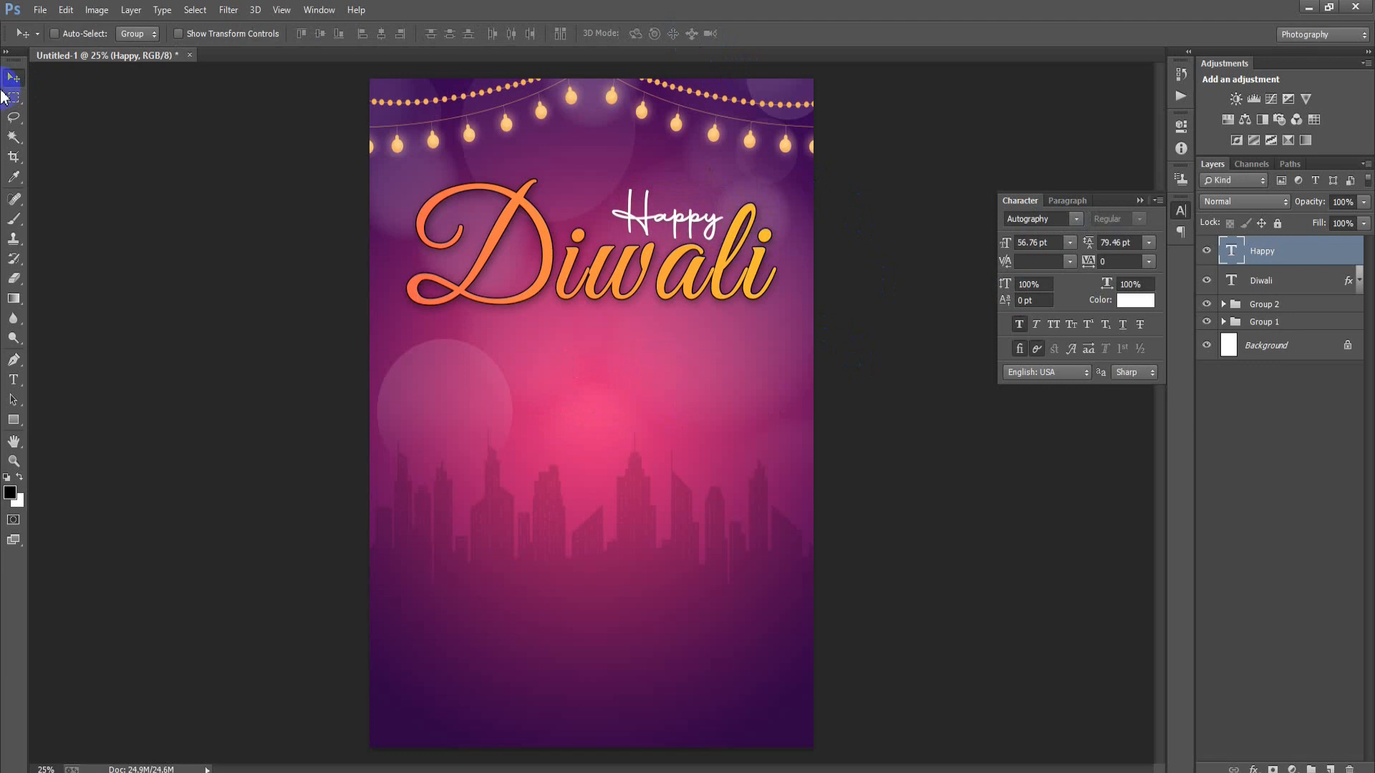
# - Place the linked paragraph image 000000003, enlarge it to about 127.5% and position its text just below the Diwali title
pyautogui.click(40, 18)
pyautogui.click(96, 302)
pyautogui.click(422, 187)
pyautogui.click(825, 616)
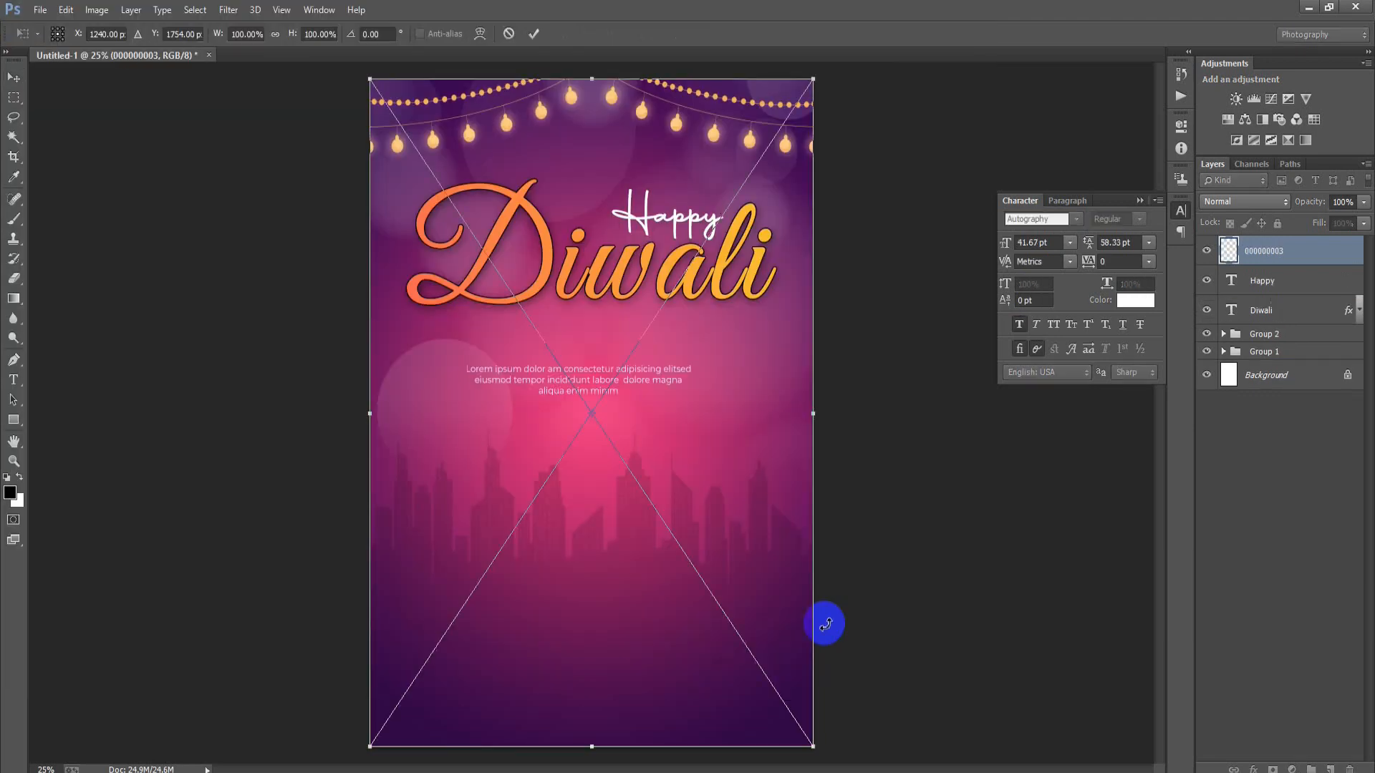
pyautogui.moveTo(816, 71); pyautogui.dragTo(926, 24)
pyautogui.moveTo(697, 365); pyautogui.dragTo(723, 328)
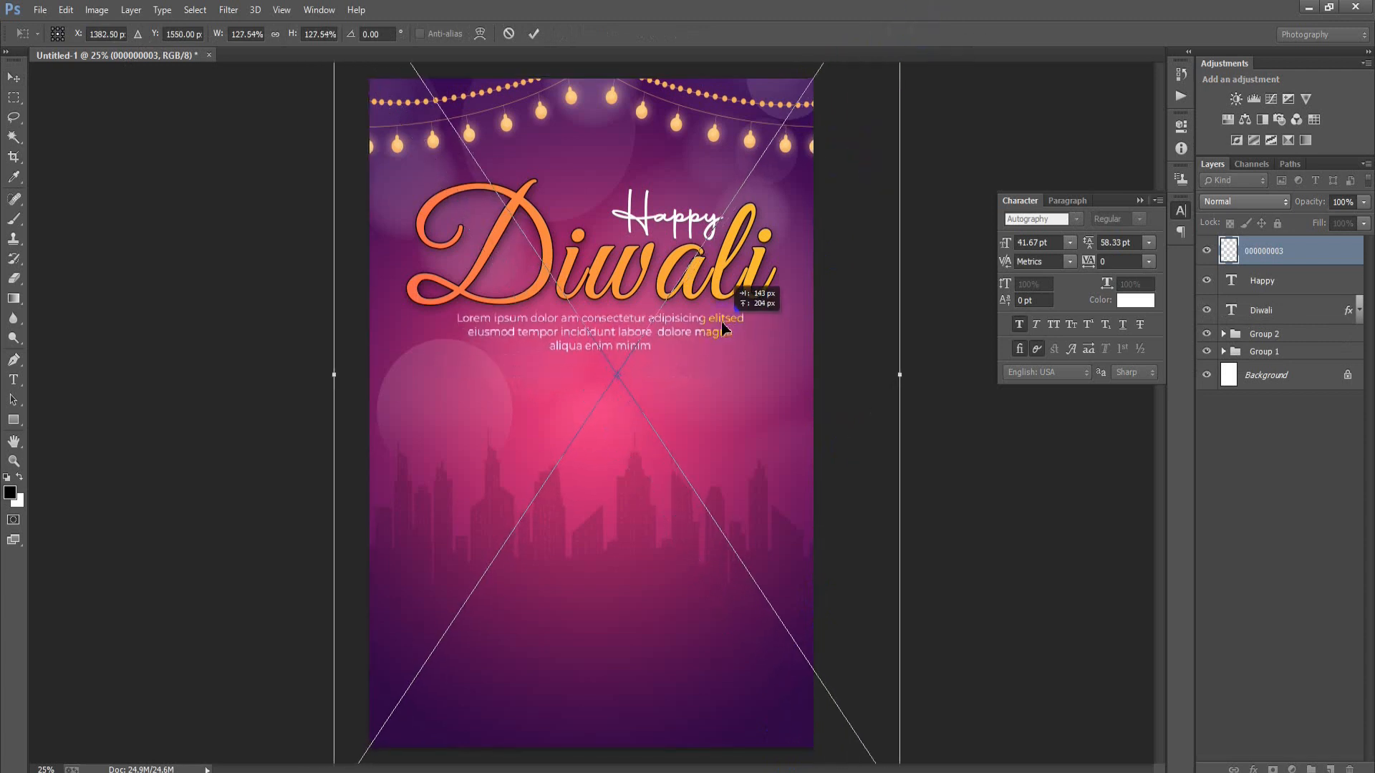
pyautogui.click(534, 34)
# - Centre the paragraph layer 000000003 horizontally against the Background layer
pyautogui.keyDown('ctrl'); pyautogui.click(1260, 375); pyautogui.keyUp('ctrl')
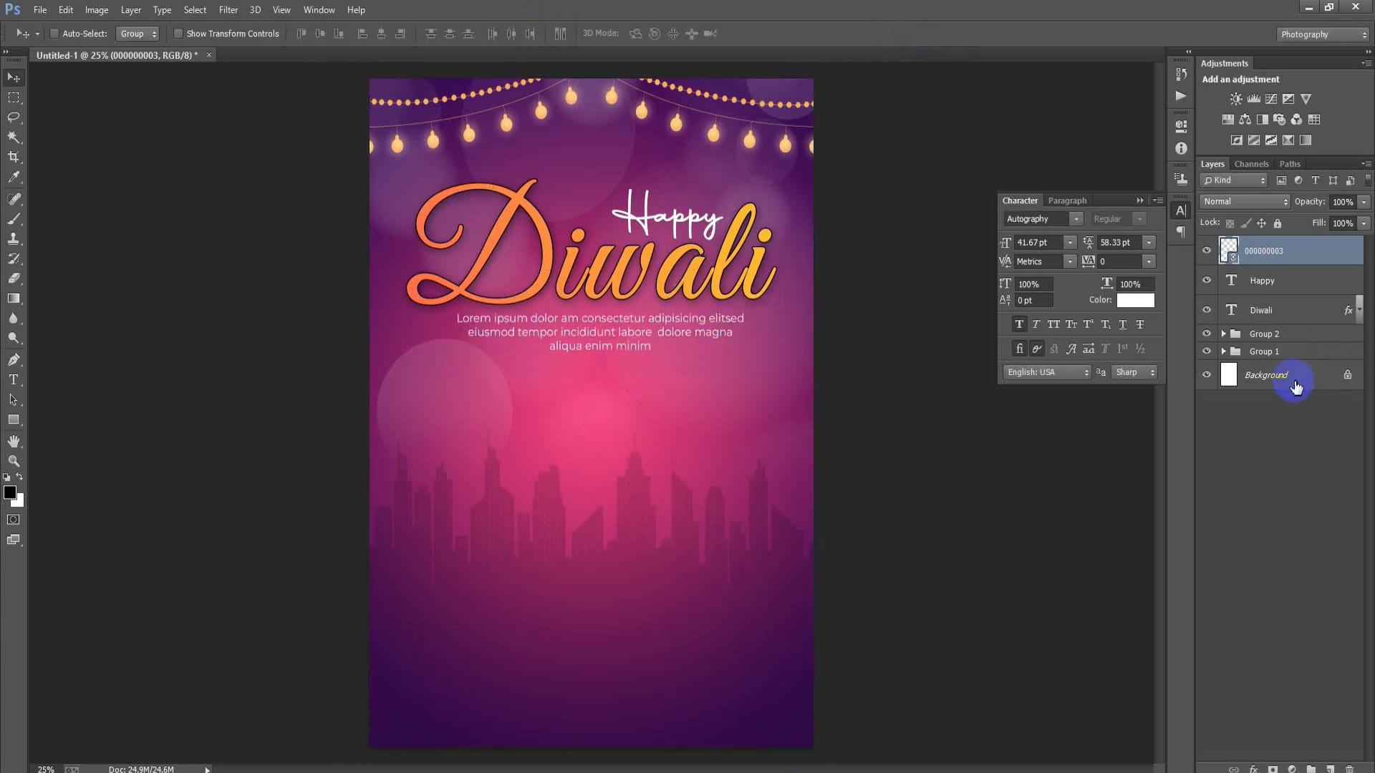
pyautogui.click(1105, 242)
pyautogui.click(378, 32)
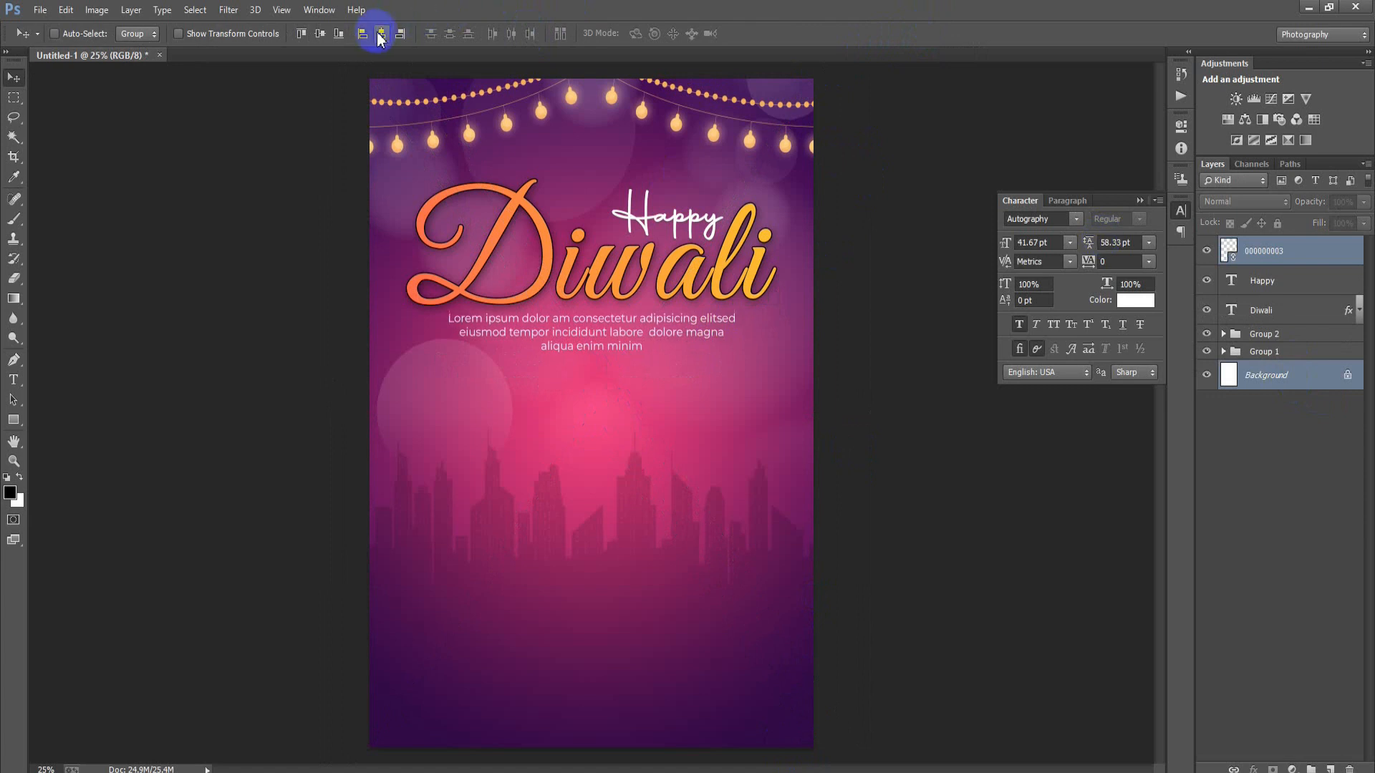
# - Group the 000000003, Happy and Diwali layers together
pyautogui.click(1282, 257)
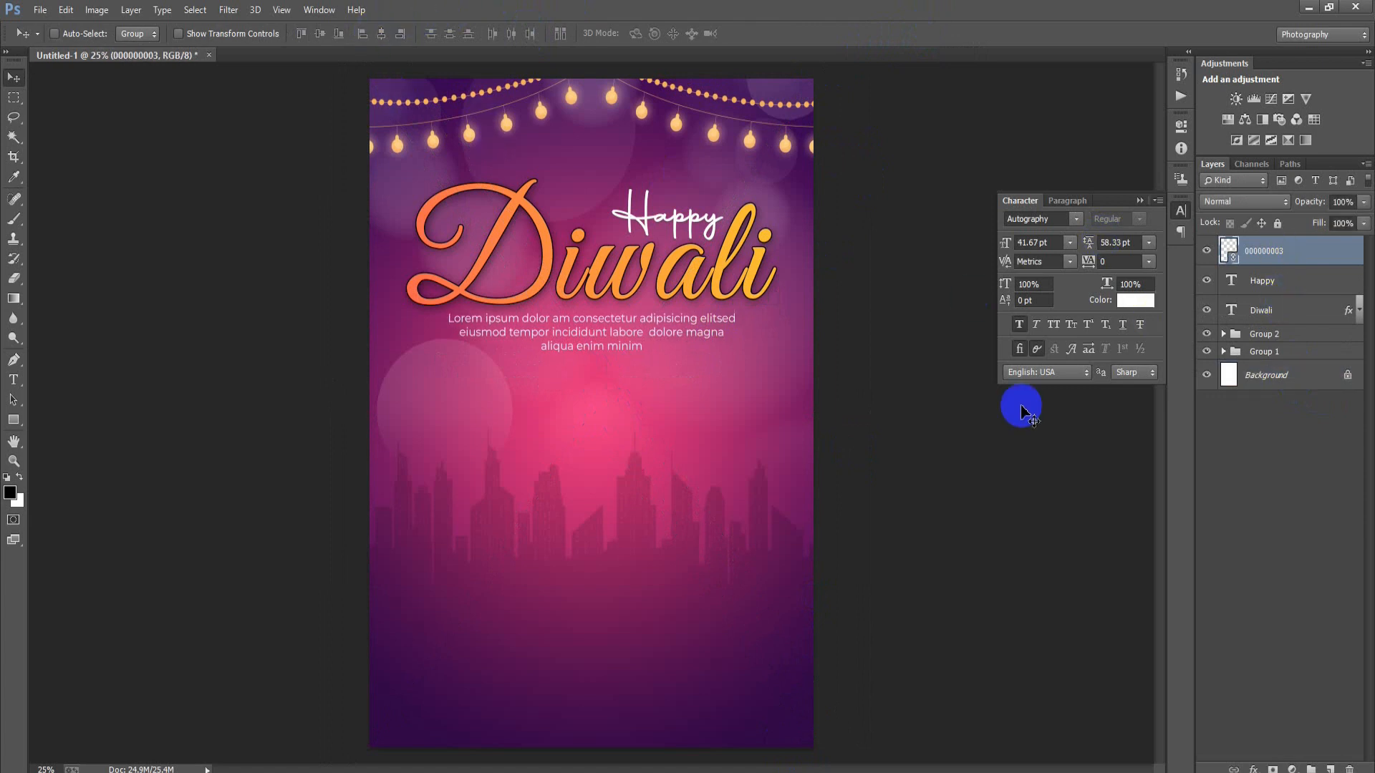
pyautogui.click(1140, 201)
pyautogui.keyDown('shift'); pyautogui.click(1310, 310); pyautogui.keyUp('shift')
pyautogui.hotkey('ctrl', 'g')
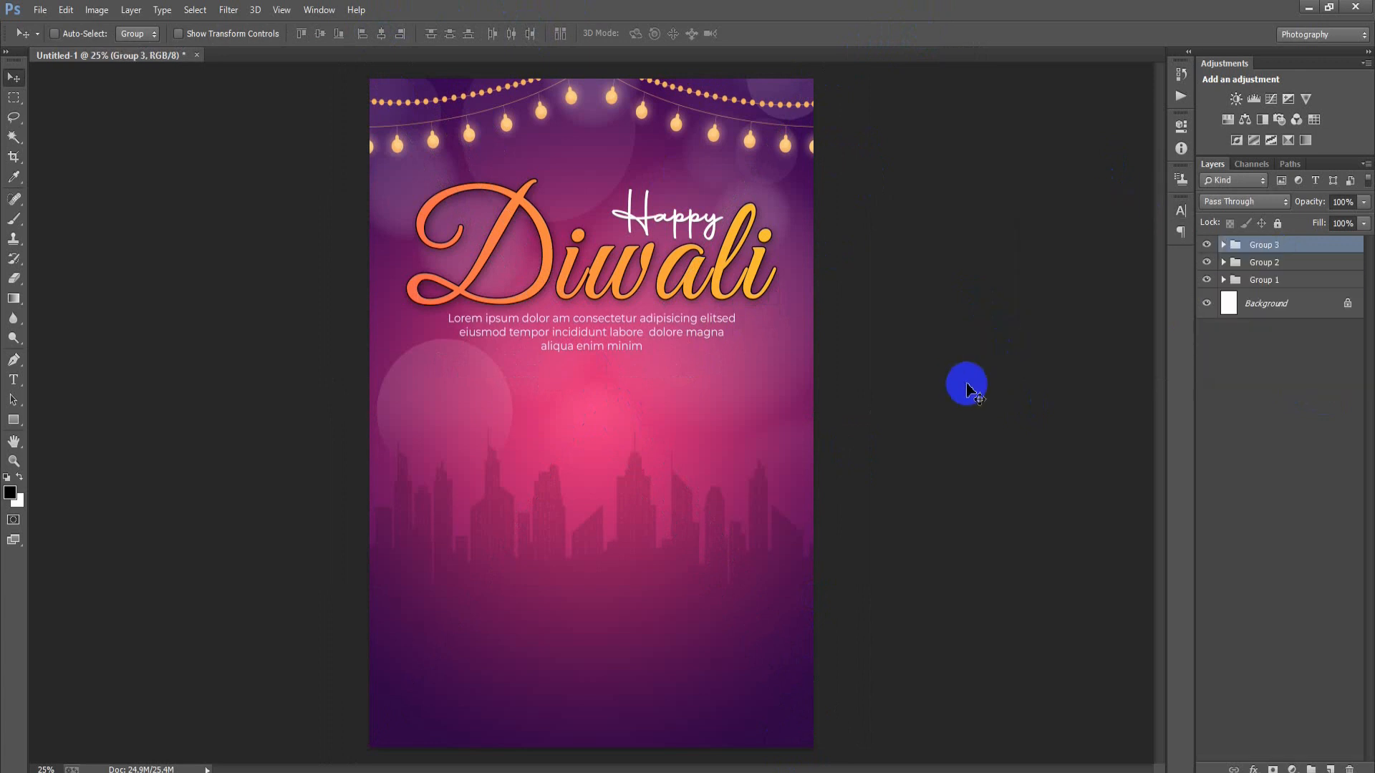
# - Place the diya image 000000006 into the poster as a linked file
pyautogui.click(40, 9)
pyautogui.click(56, 304)
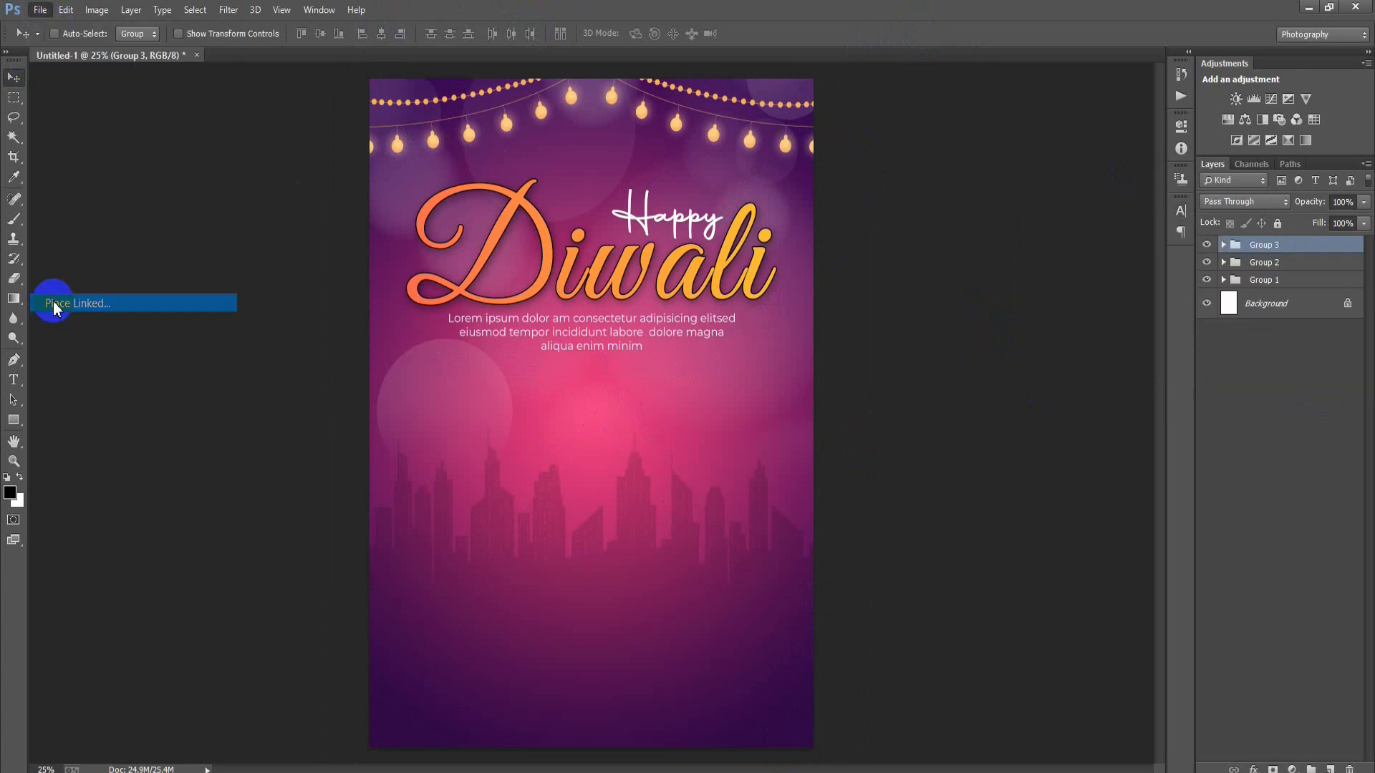
pyautogui.click(706, 165)
pyautogui.click(831, 612)
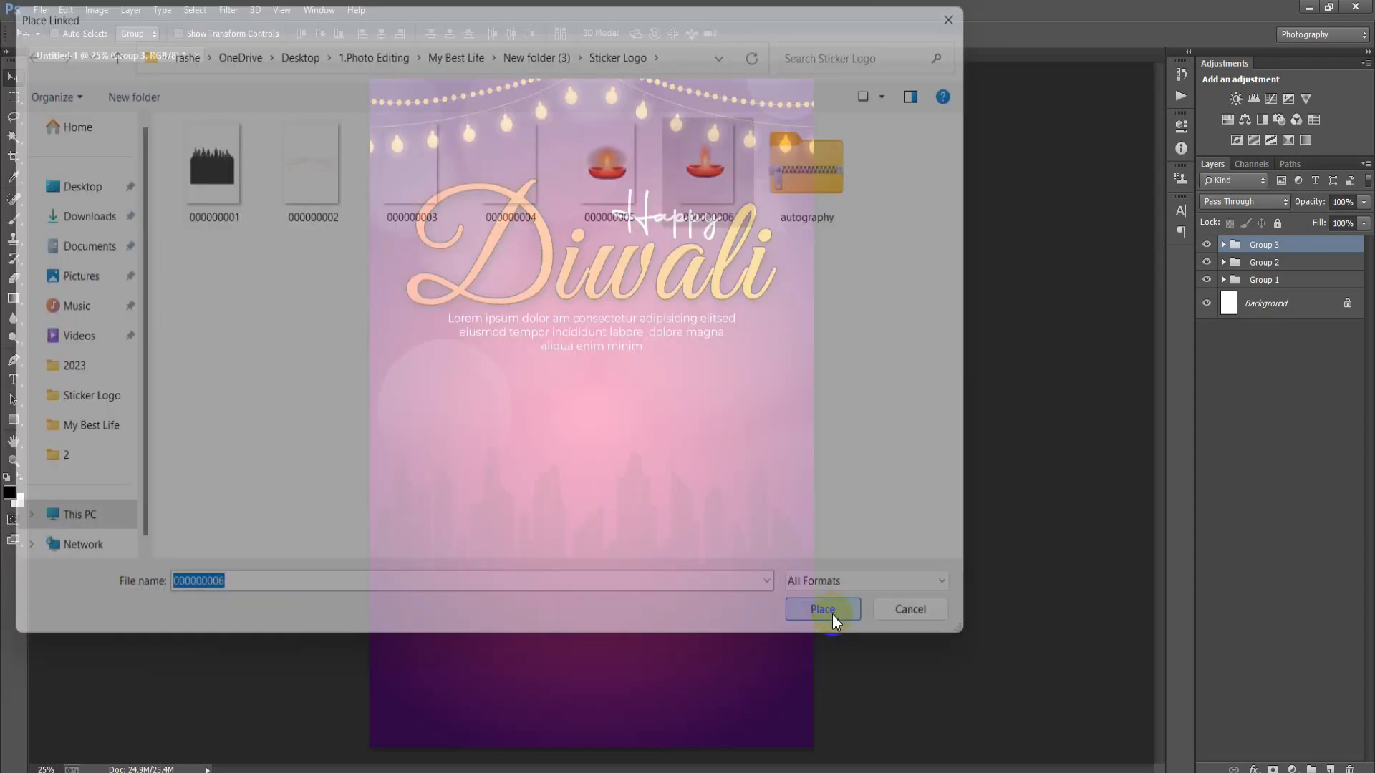
# - Enlarge the diya image to about 120%, move it to the poster's lower part and centre it horizontally against the Background
pyautogui.moveTo(813, 742); pyautogui.dragTo(842, 760)
pyautogui.moveTo(689, 506); pyautogui.dragTo(700, 665)
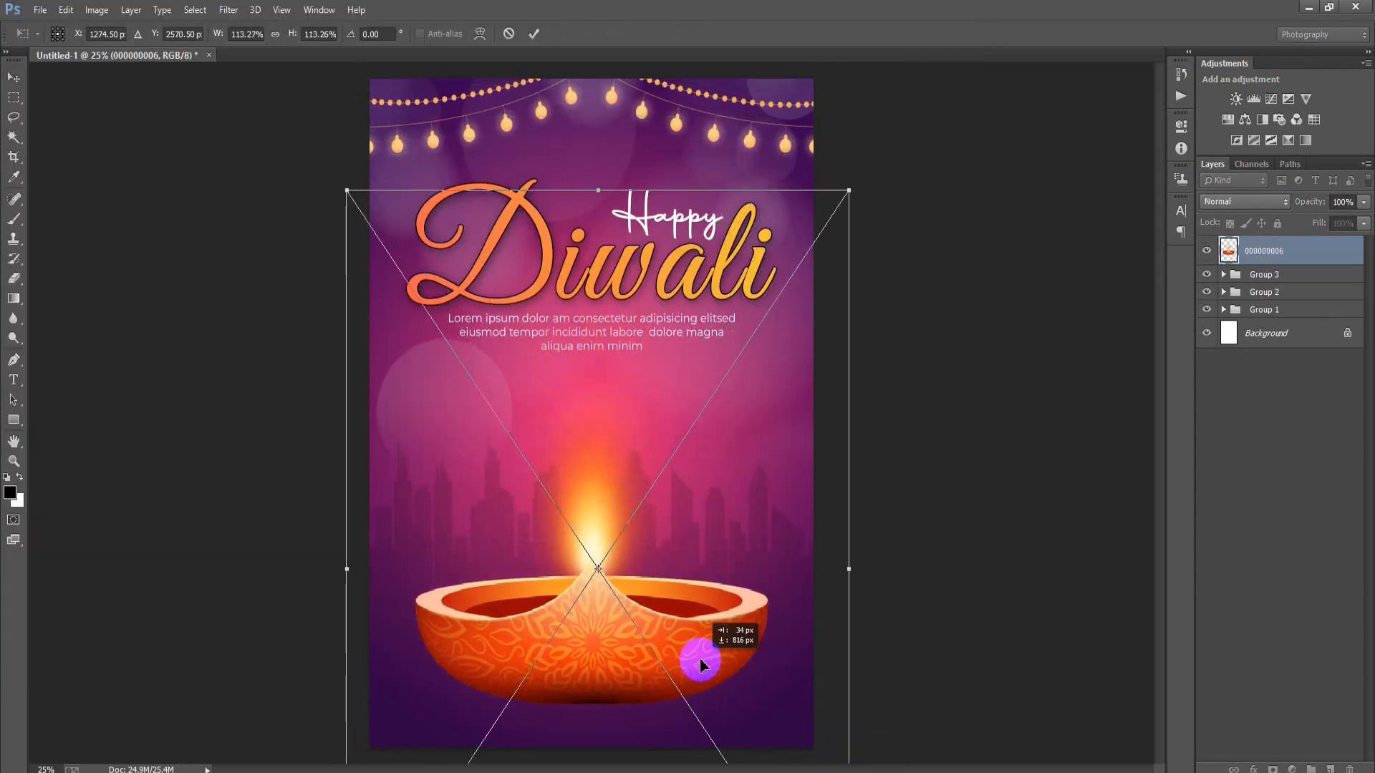
pyautogui.moveTo(849, 194); pyautogui.dragTo(862, 169)
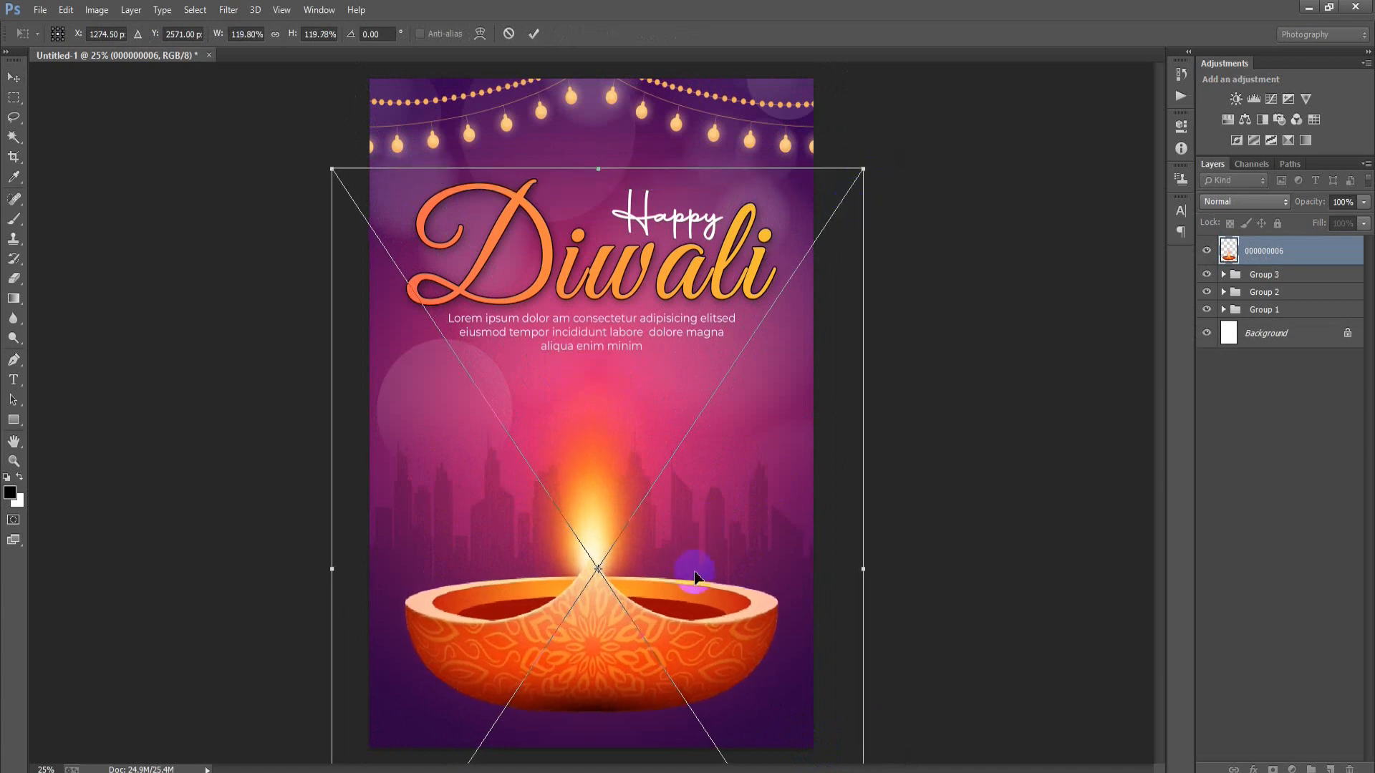
pyautogui.moveTo(704, 601)
pyautogui.mouseDown()
pyautogui.moveTo(705, 579)
pyautogui.moveTo(711, 590)
pyautogui.mouseUp()
pyautogui.click(533, 34)
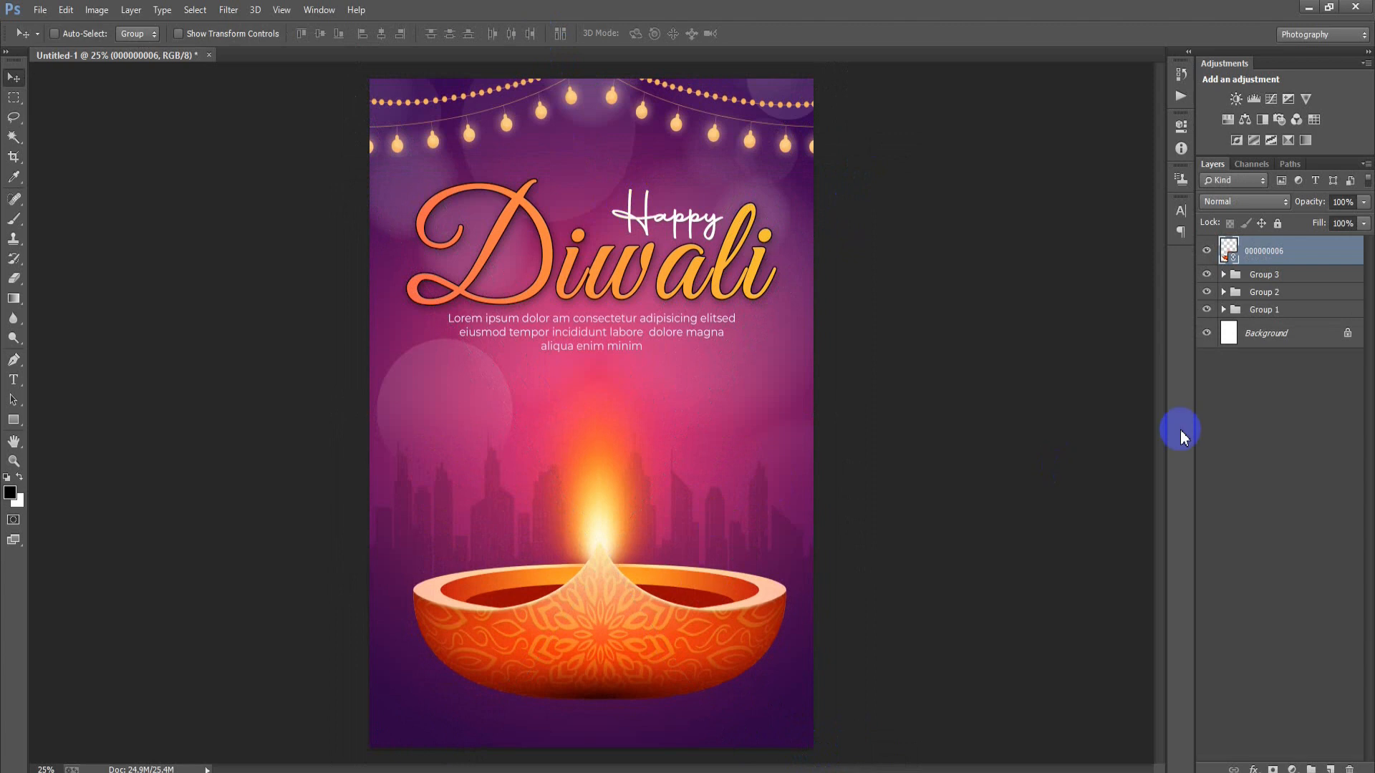
pyautogui.keyDown('ctrl'); pyautogui.click(1293, 331); pyautogui.keyUp('ctrl')
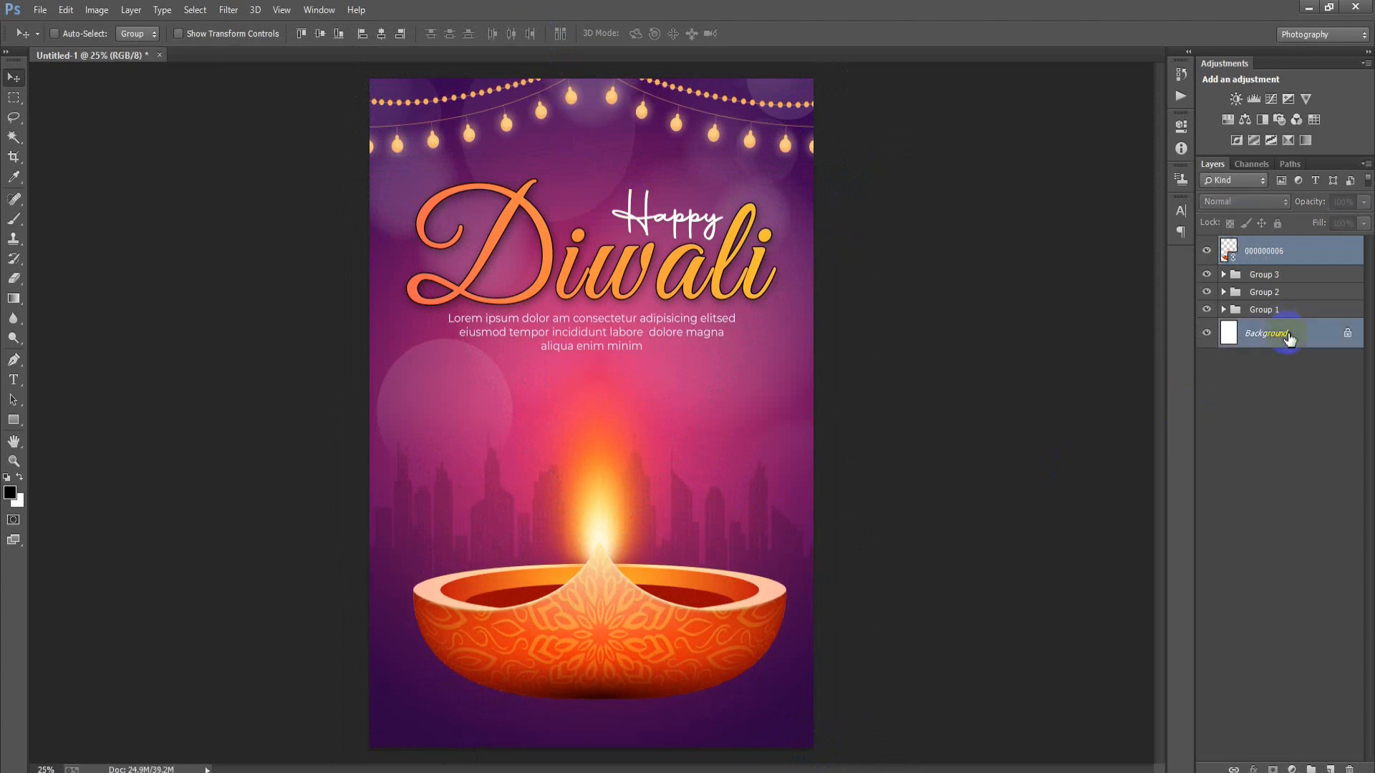
pyautogui.click(380, 34)
# - Create a new layer above Group 3 and paint one soft black brush dab below the paragraph text
pyautogui.click(1274, 275)
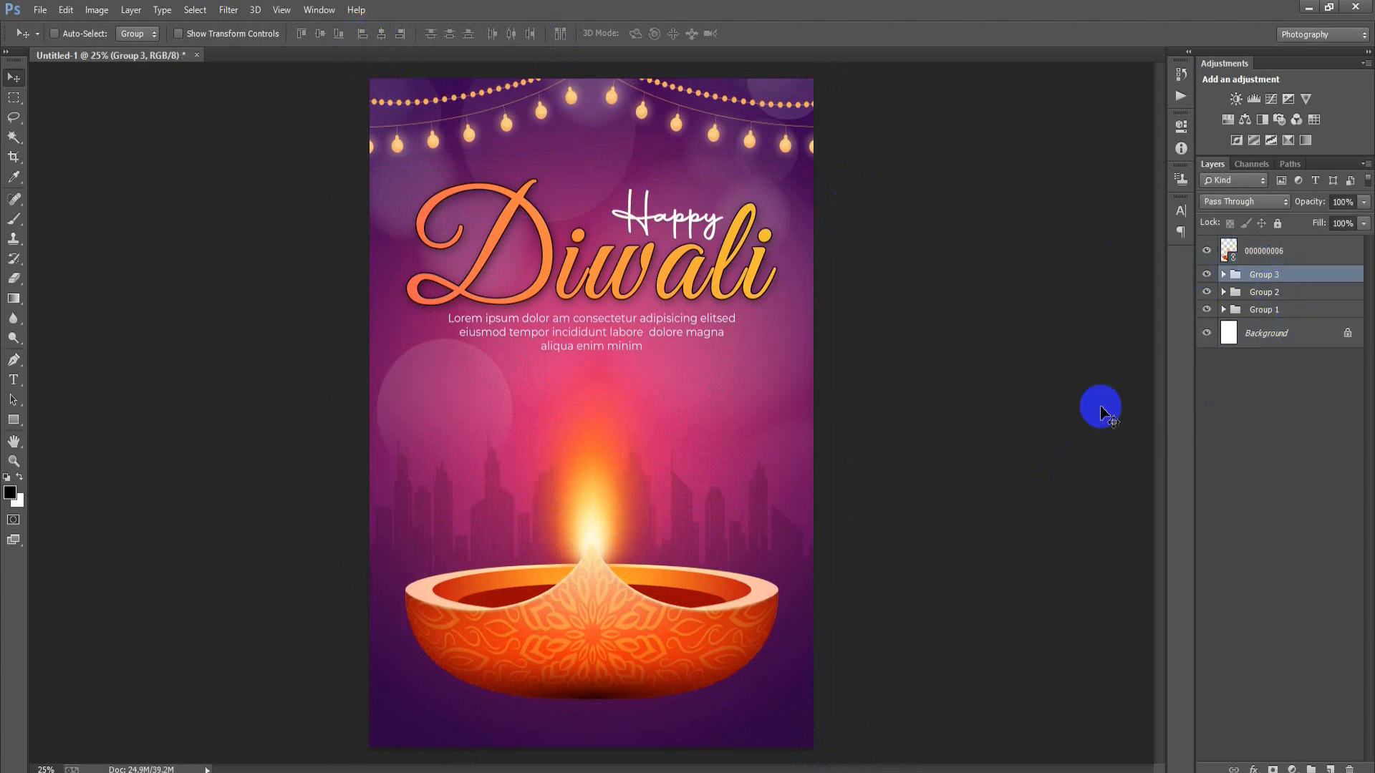
pyautogui.click(1330, 769)
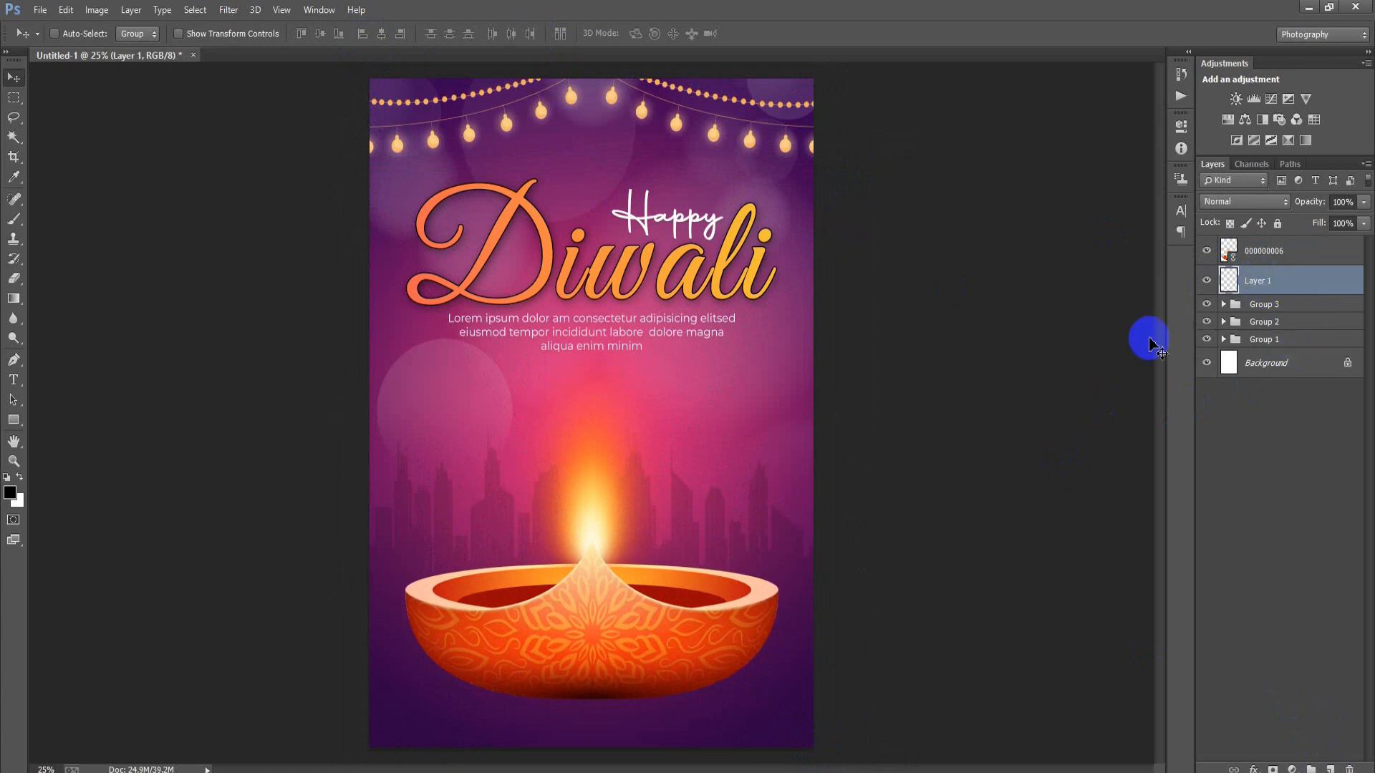
pyautogui.click(17, 219)
pyautogui.click(49, 214)
pyautogui.click(554, 387)
pyautogui.press('v')
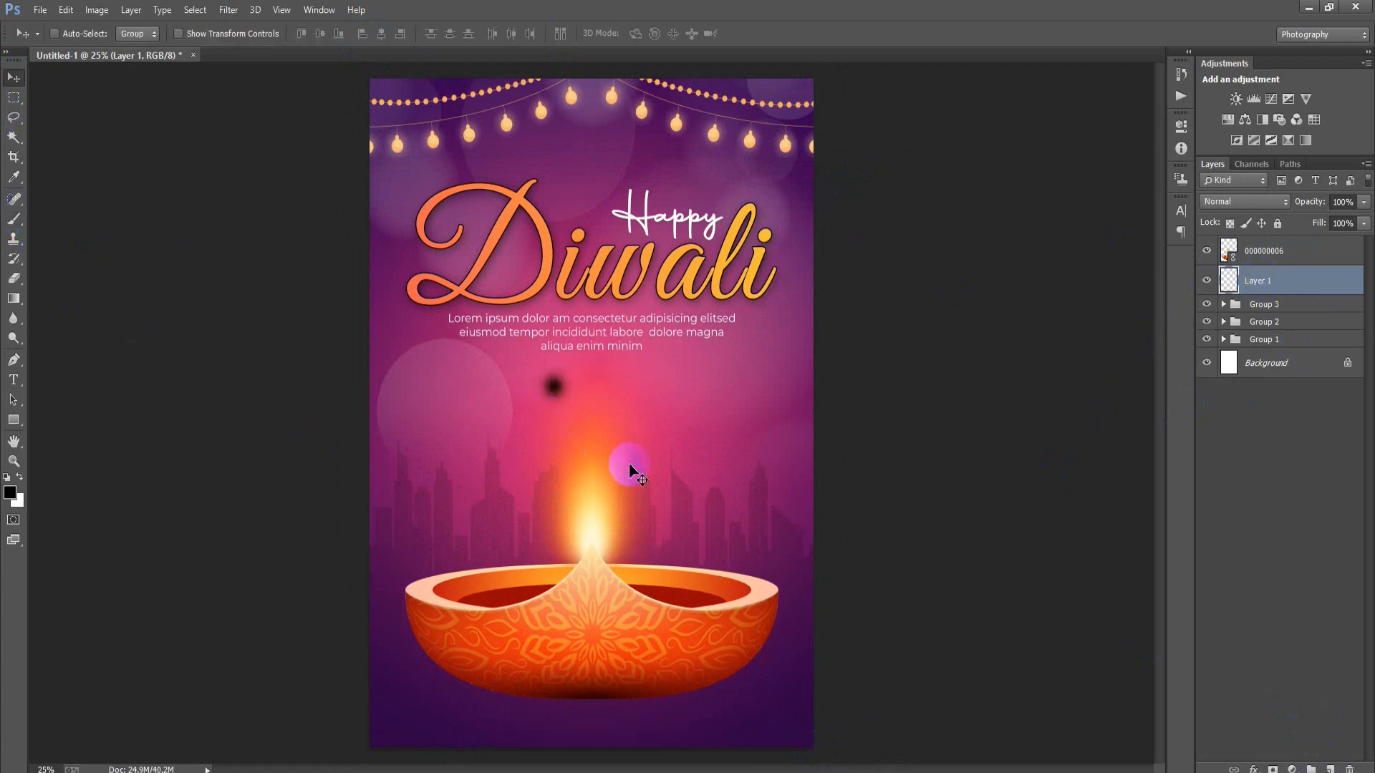
# - Stretch the black dab to about 1016% width and 125% height and place it under the diya as a shadow
pyautogui.hotkey('ctrl', 't')
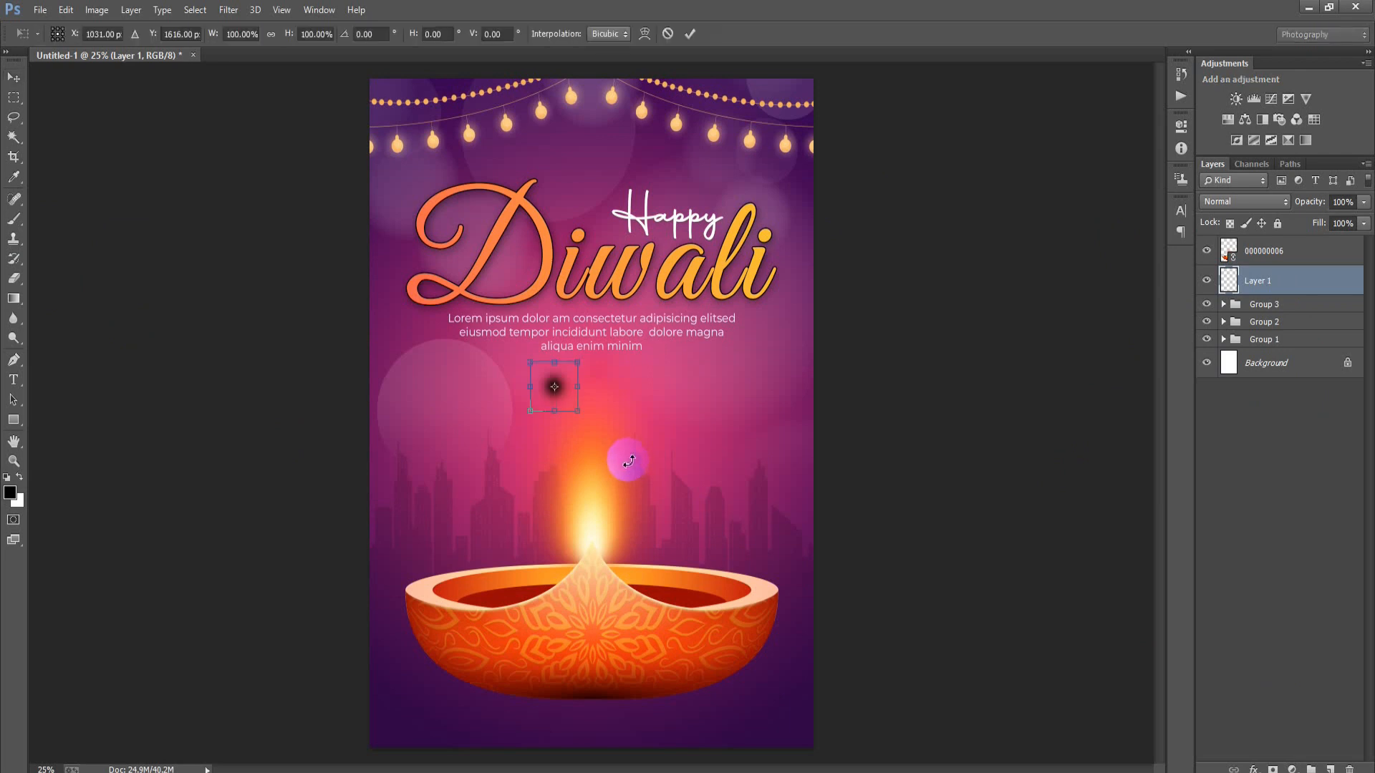
pyautogui.moveTo(579, 409)
pyautogui.mouseDown()
pyautogui.moveTo(681, 430)
pyautogui.moveTo(638, 500)
pyautogui.moveTo(567, 429)
pyautogui.moveTo(572, 406)
pyautogui.mouseUp()
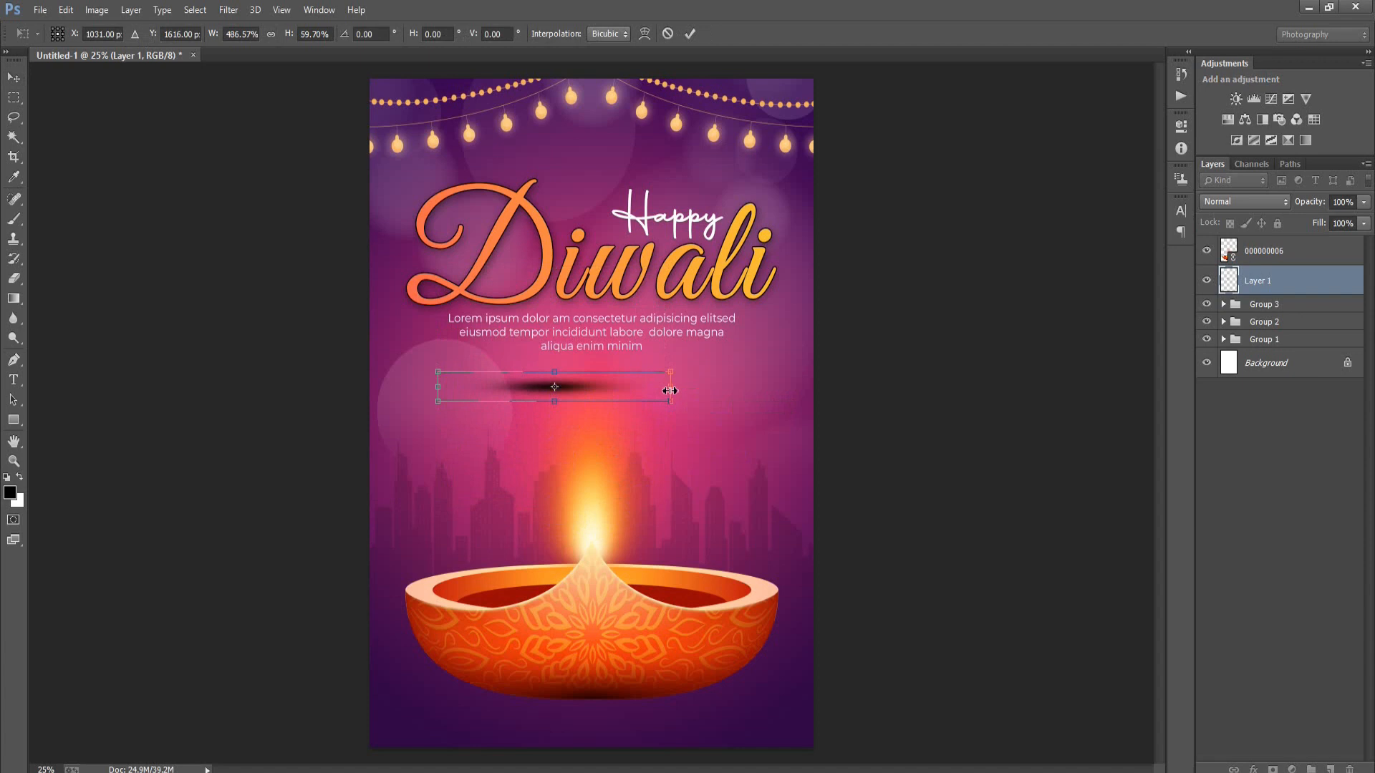
pyautogui.moveTo(673, 406); pyautogui.dragTo(749, 411)
pyautogui.moveTo(628, 381); pyautogui.dragTo(682, 700)
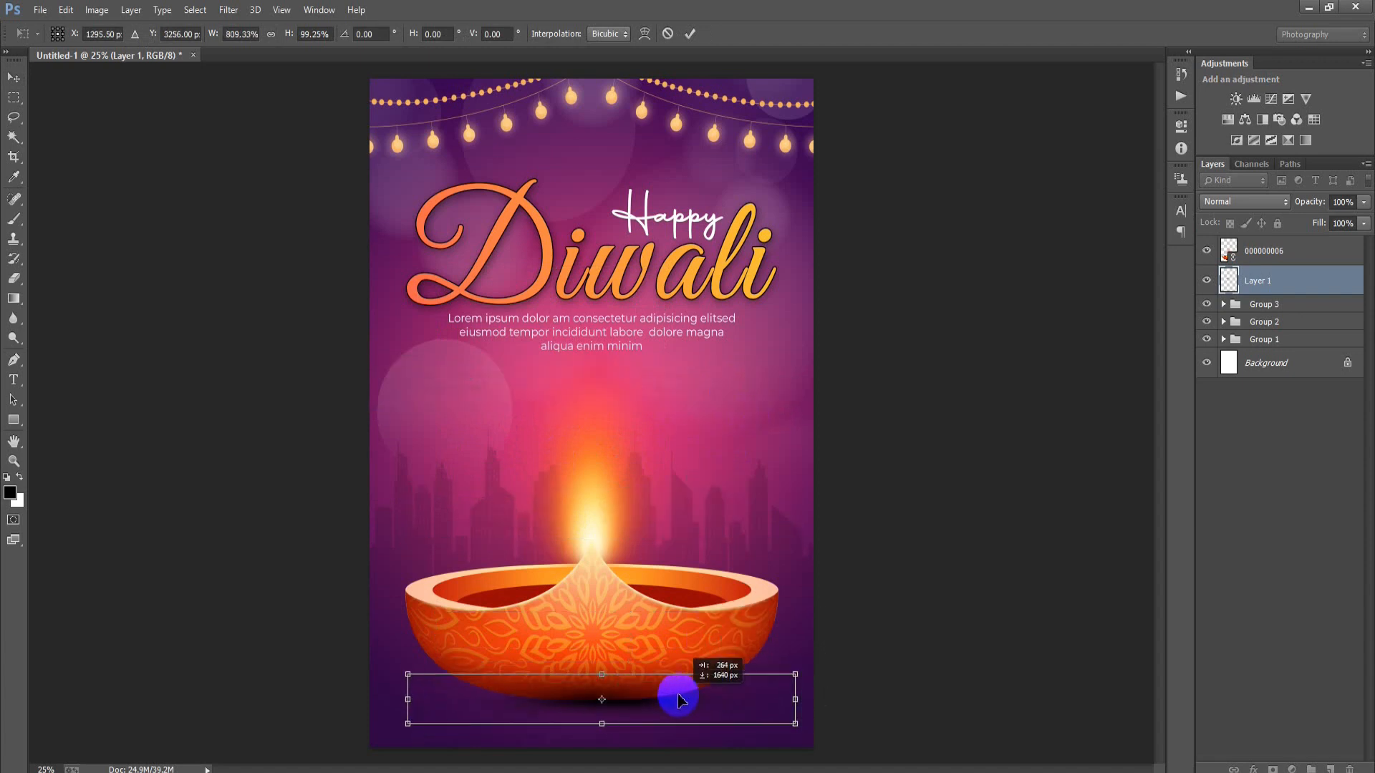
pyautogui.moveTo(795, 723); pyautogui.dragTo(845, 731)
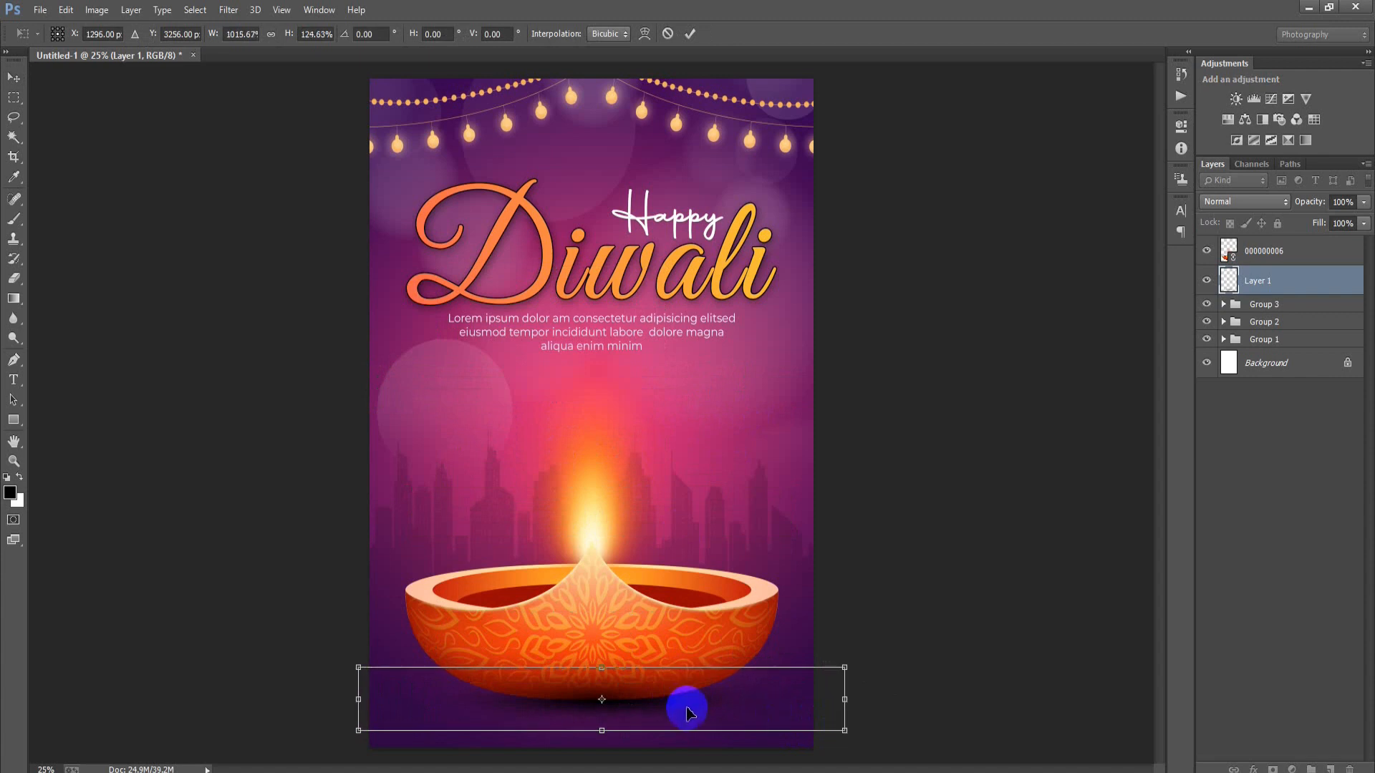
pyautogui.click(690, 34)
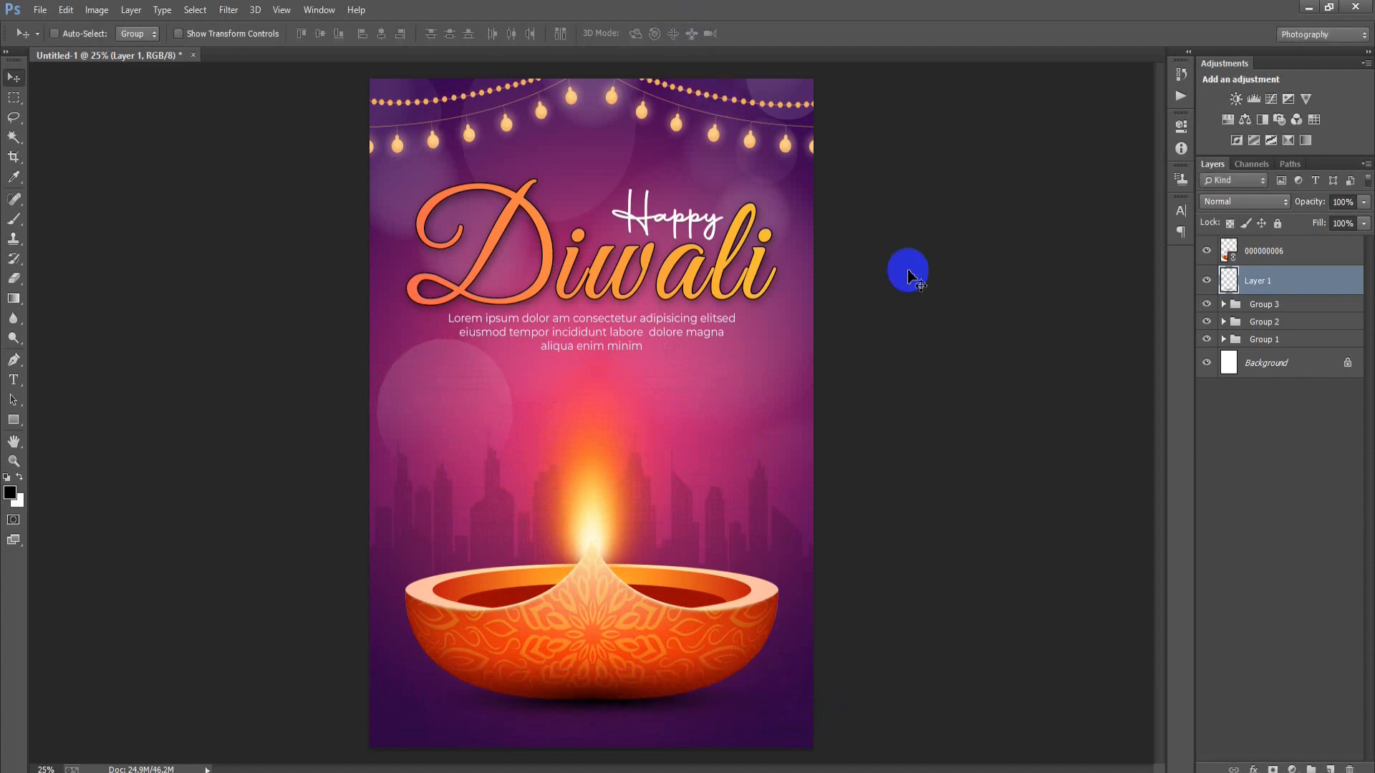
# - Align the diya and its shadow by their horizontal centres and move both slightly down towards the poster's lower edge
pyautogui.keyDown('ctrl'); pyautogui.click(1278, 252); pyautogui.keyUp('ctrl')
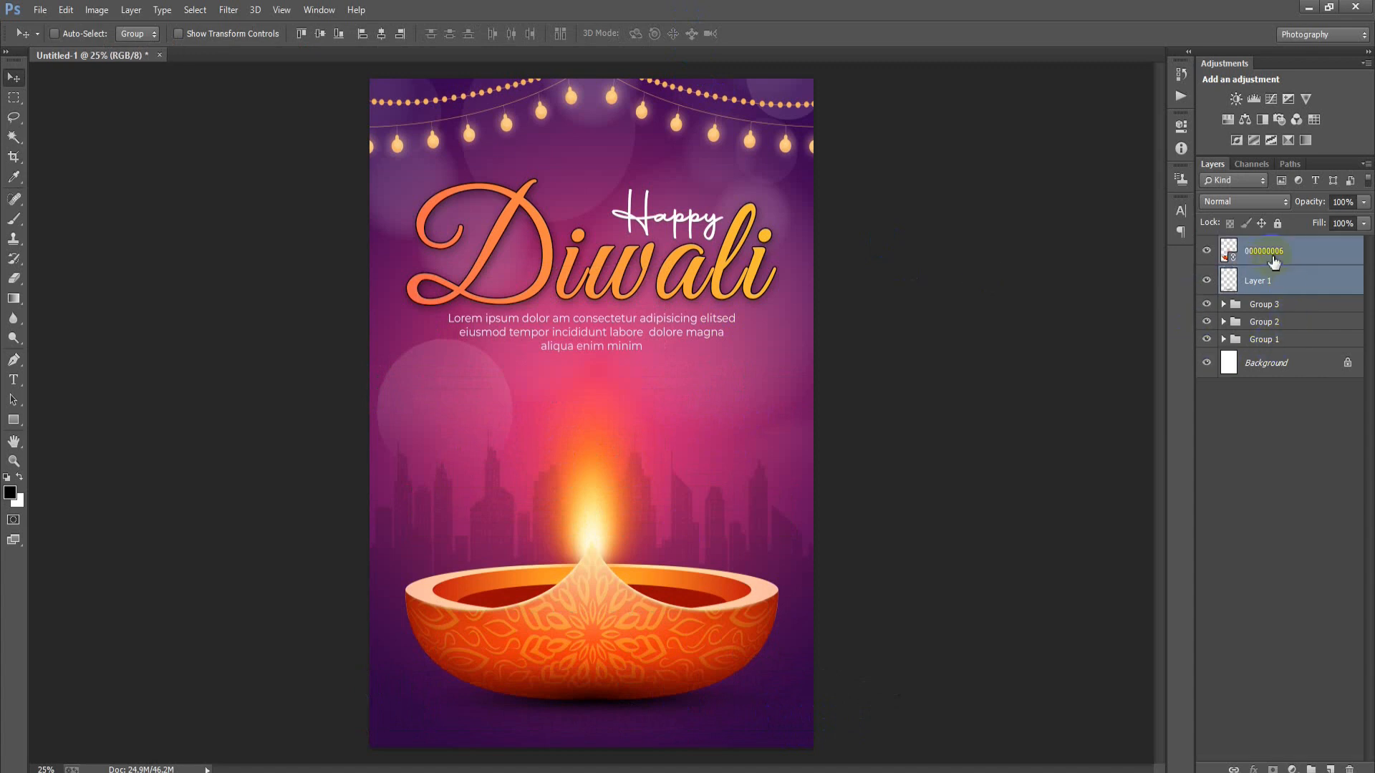
pyautogui.click(381, 33)
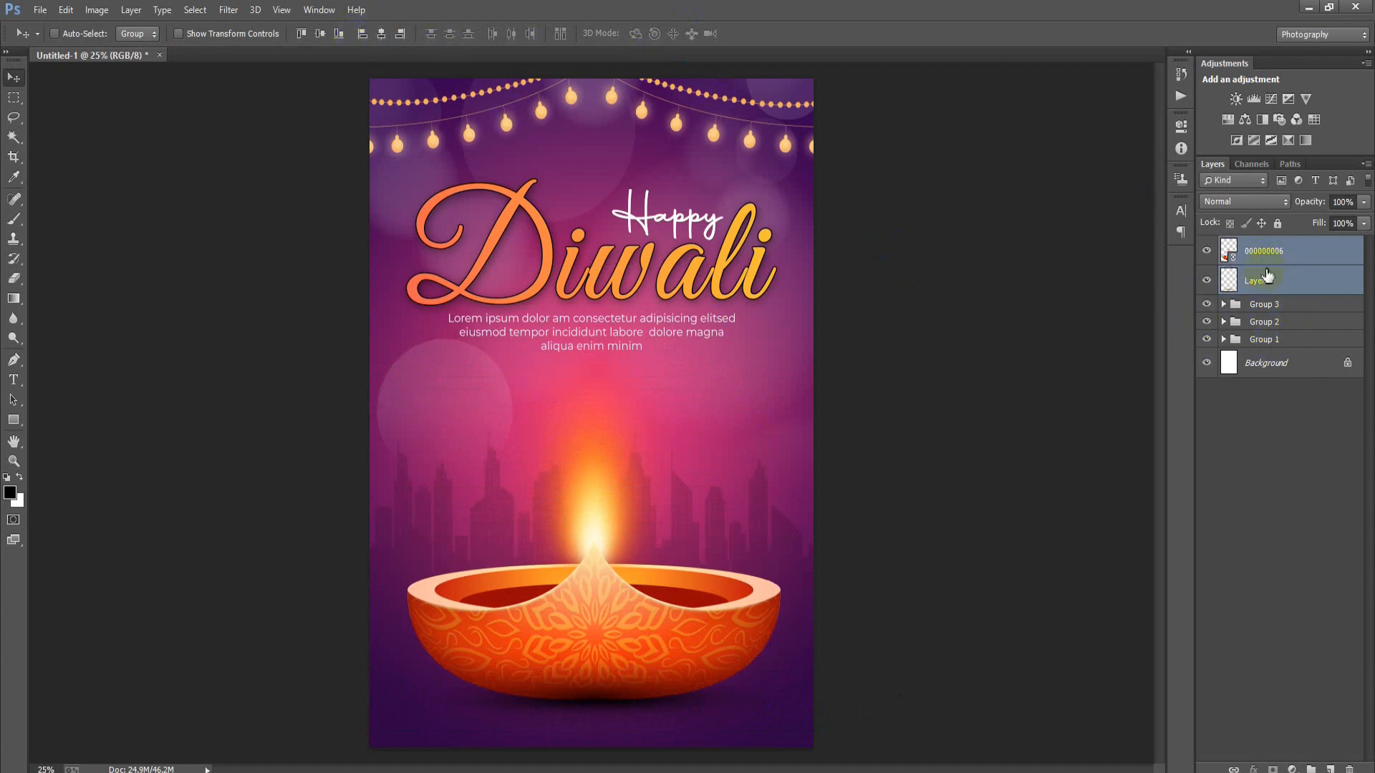
pyautogui.hotkey('shift', 'Down')
pyautogui.hotkey('shift', 'Down')
pyautogui.hotkey('shift', 'Down')
pyautogui.hotkey('shift', 'Down')
pyautogui.hotkey('shift', 'Down')
pyautogui.hotkey('shift', 'Down')
pyautogui.hotkey('shift', 'Down')
pyautogui.hotkey('shift', 'Down')
pyautogui.hotkey('shift', 'Down')
pyautogui.hotkey('shift', 'Down')
pyautogui.hotkey('shift', 'Down')
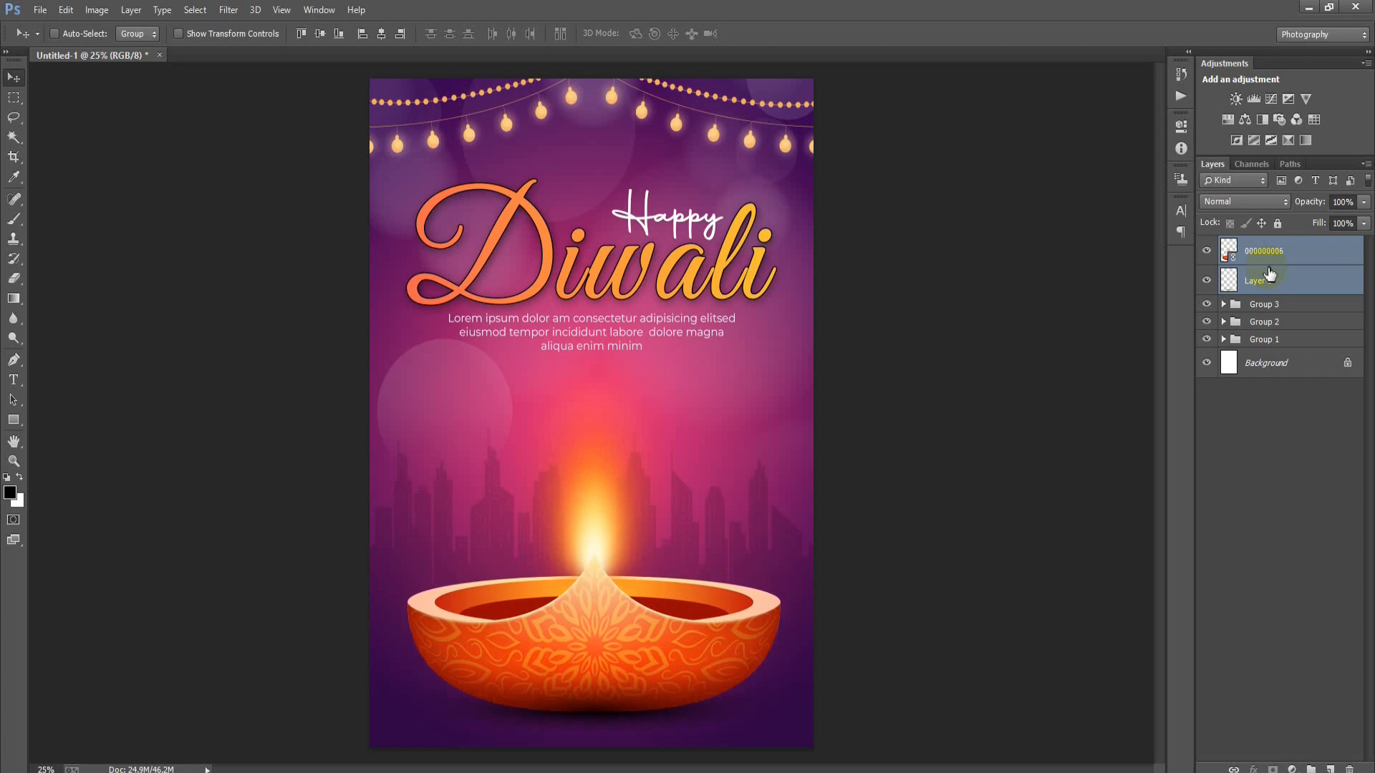
pyautogui.hotkey('shift', 'Up')
pyautogui.hotkey('shift', 'Up')
pyautogui.hotkey('shift', 'Up')
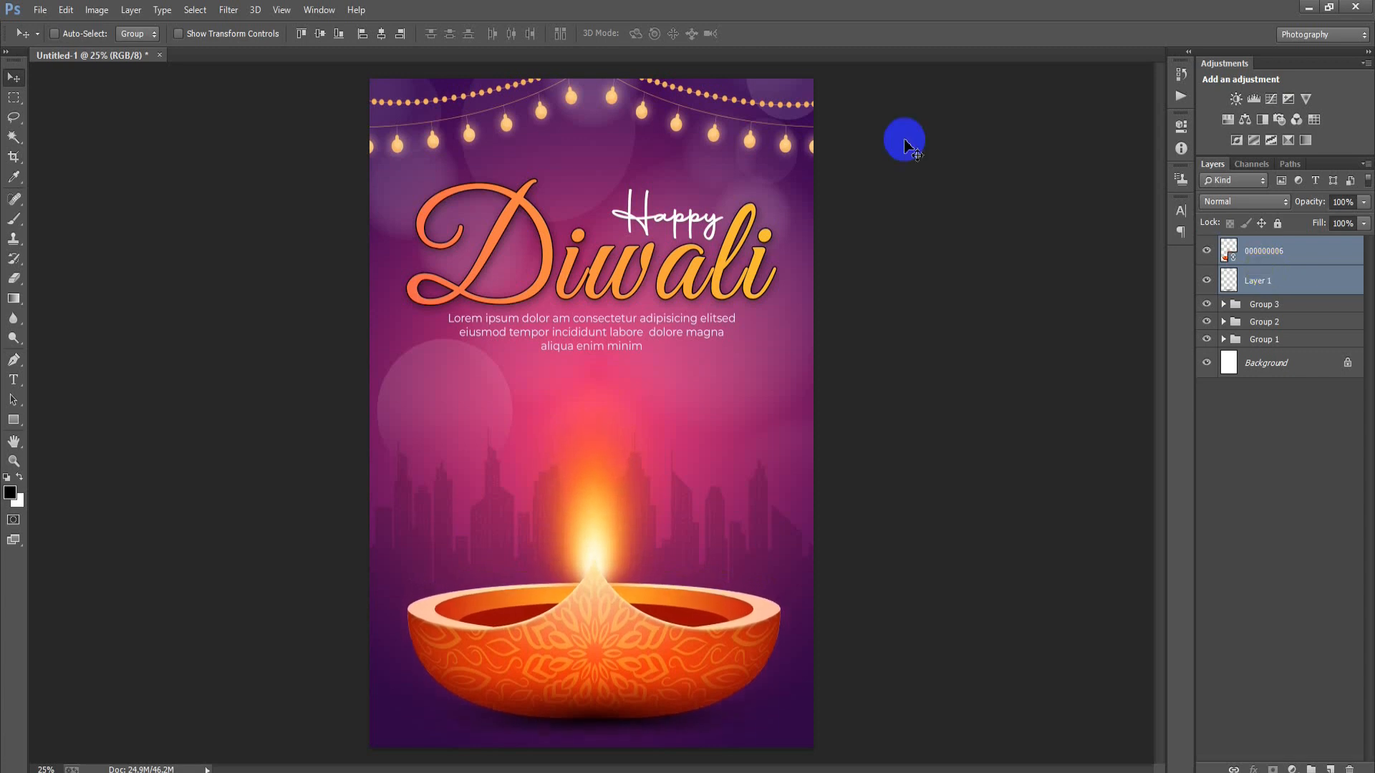
# - Group the diya 000000006 and shadow Layer 1 together and check the poster's lower part up close
pyautogui.hotkey('ctrl', 'g')
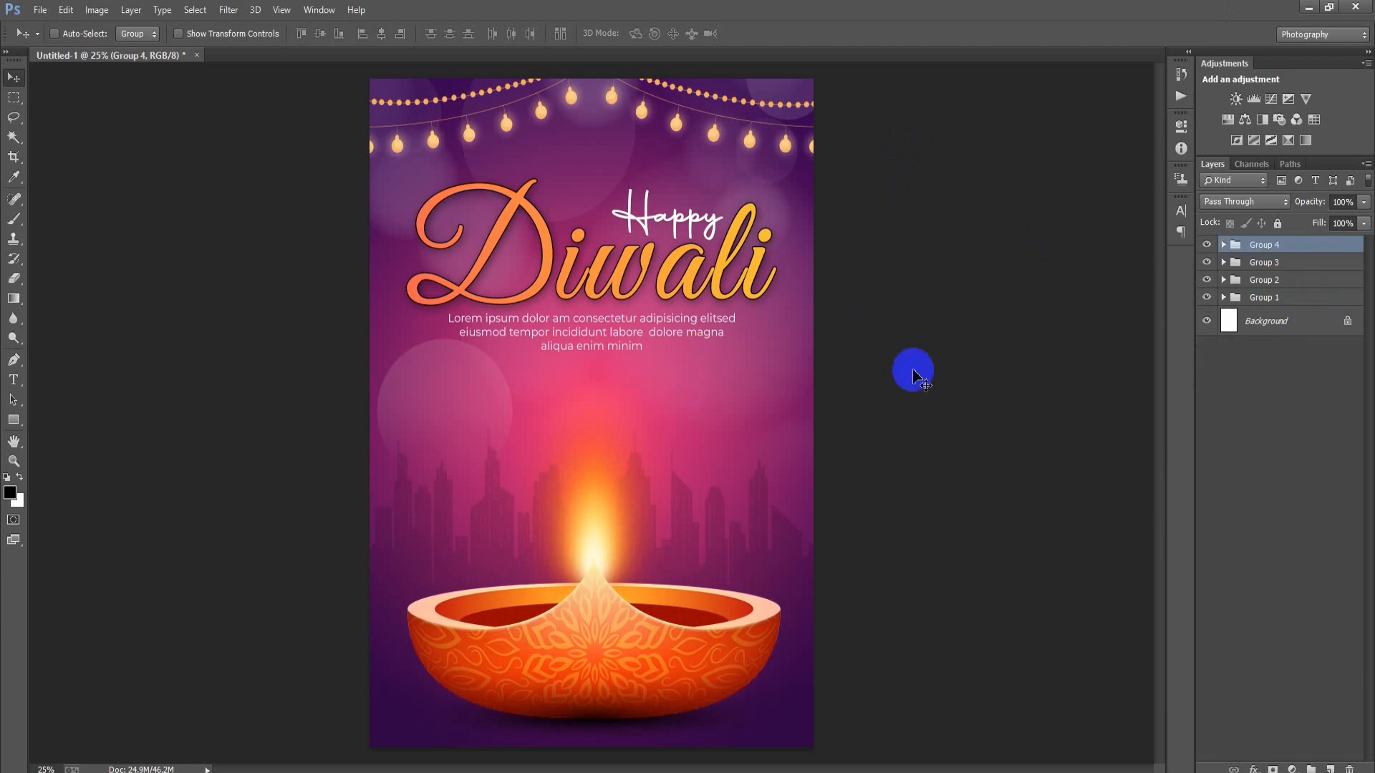
pyautogui.hotkey('ctrl', '+')
pyautogui.scroll(2, 628, 276)
pyautogui.scroll(1, 630, 281)
pyautogui.scroll(-4, 630, 284)
pyautogui.scroll(-1, 624, 281)
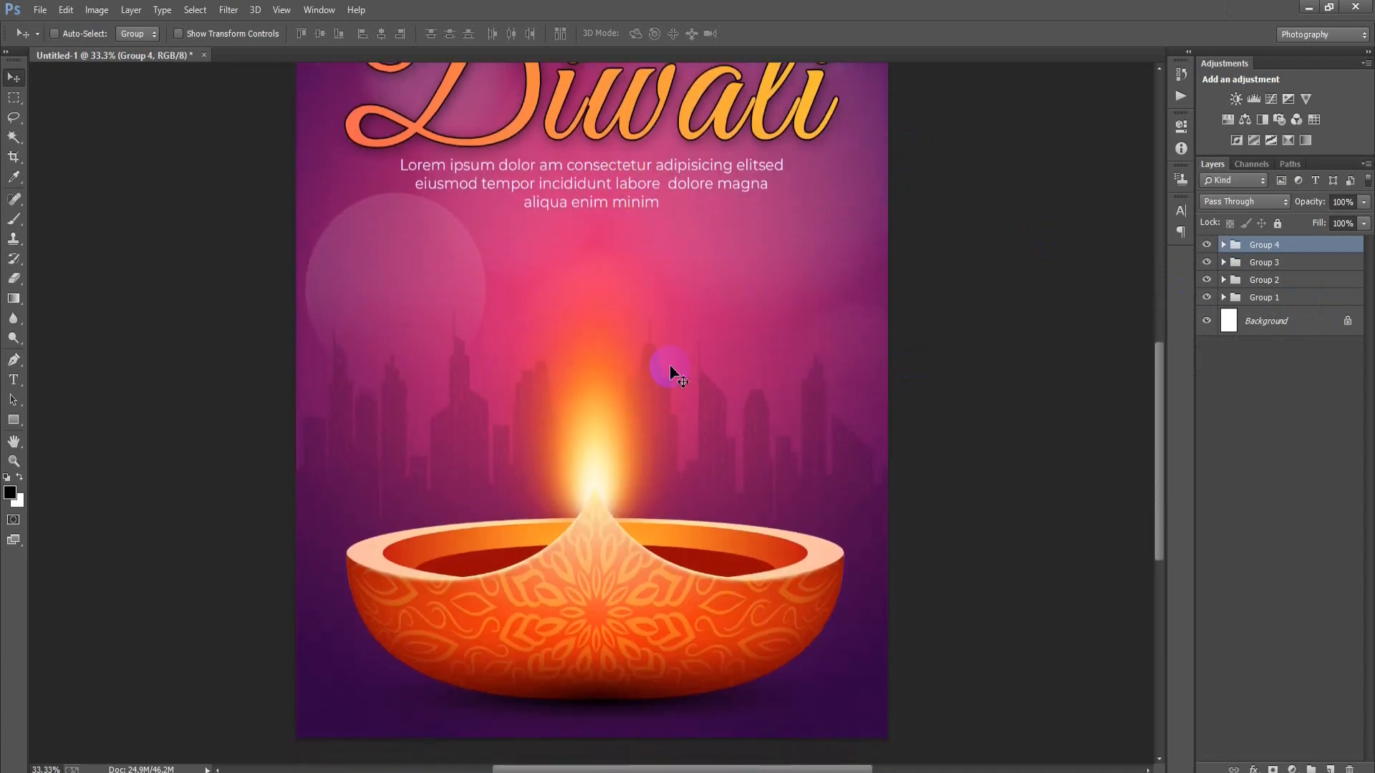
pyautogui.hotkey('ctrl', '-')
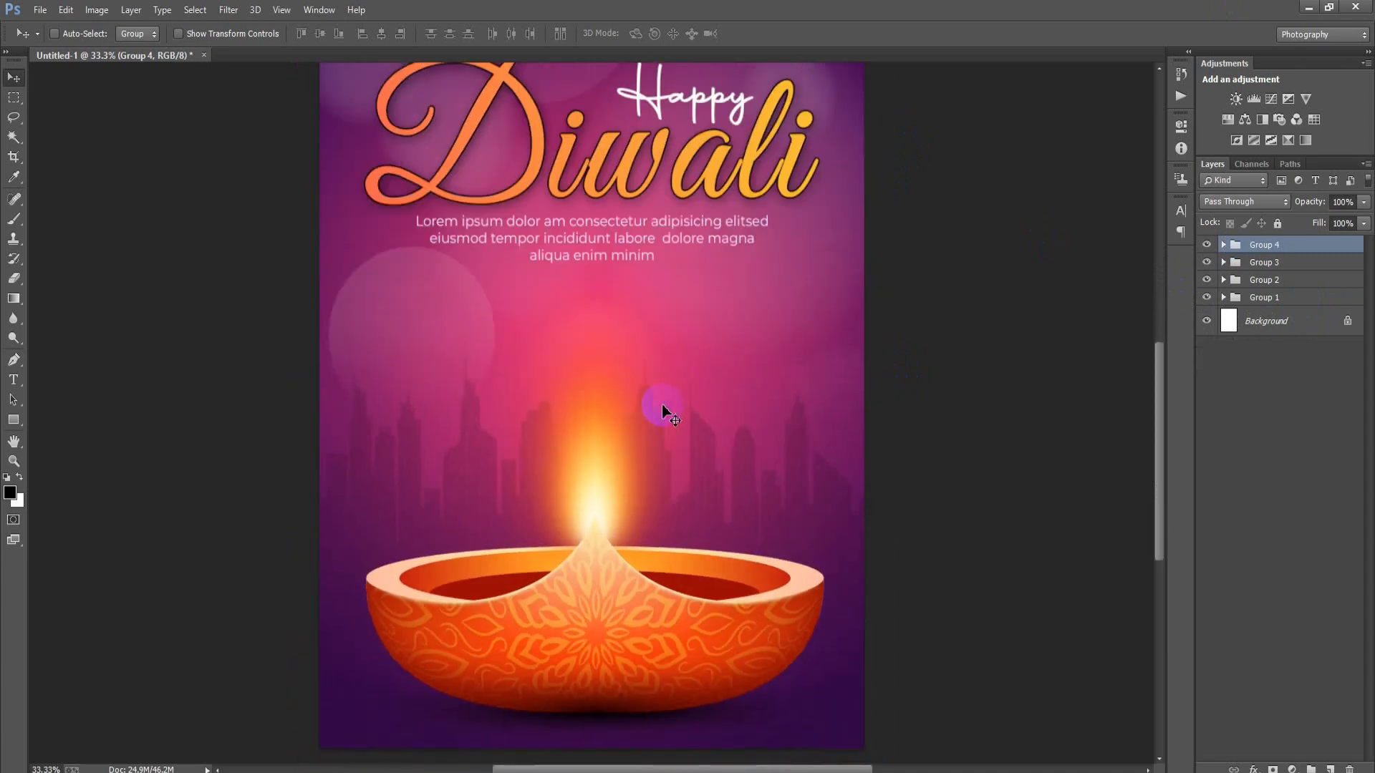